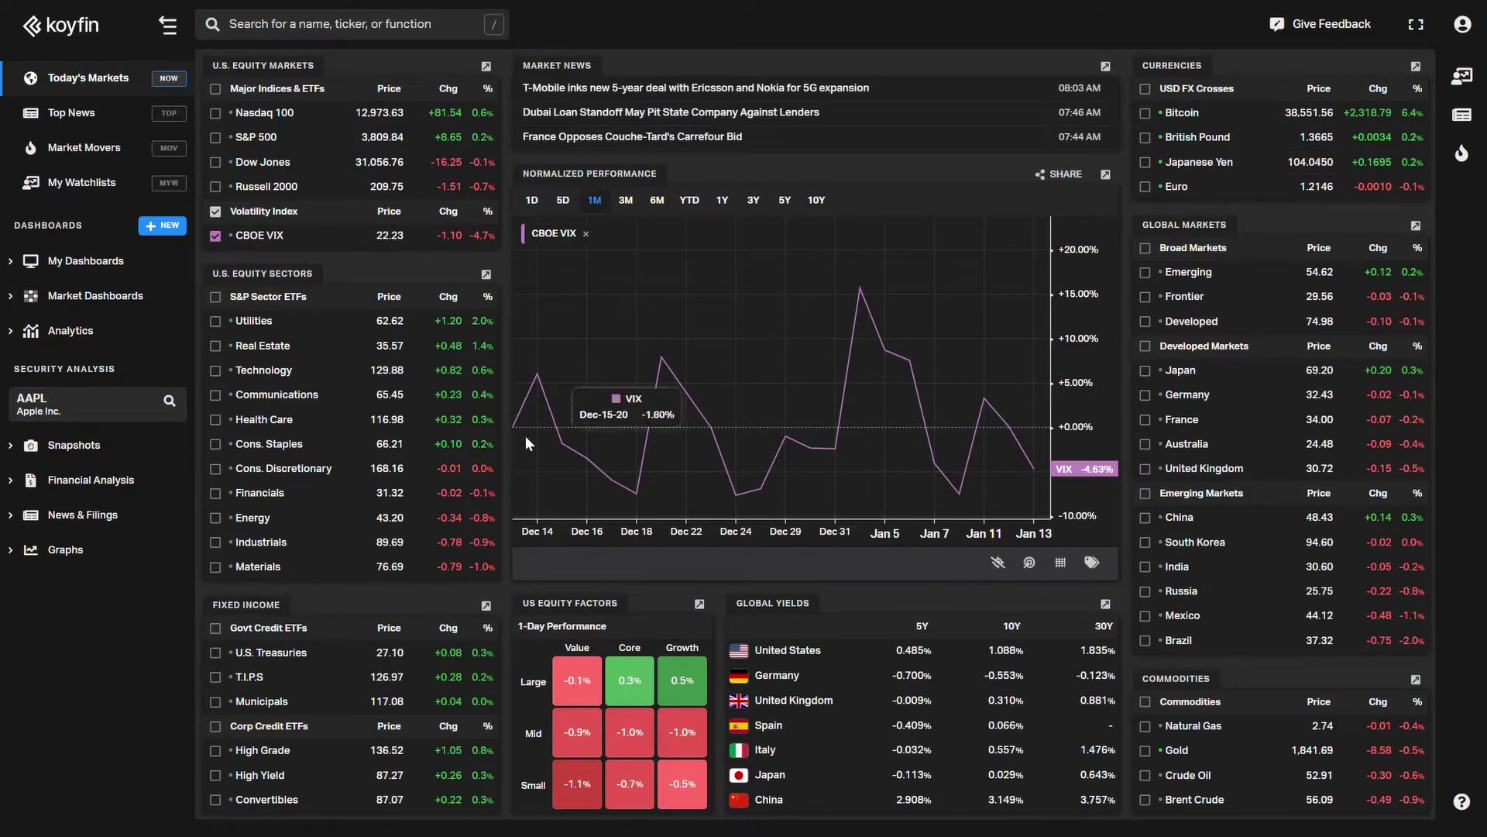
- Expand My Dashboards in the sidebar and scroll through the saved country and sector dashboards
left_click(13, 266)
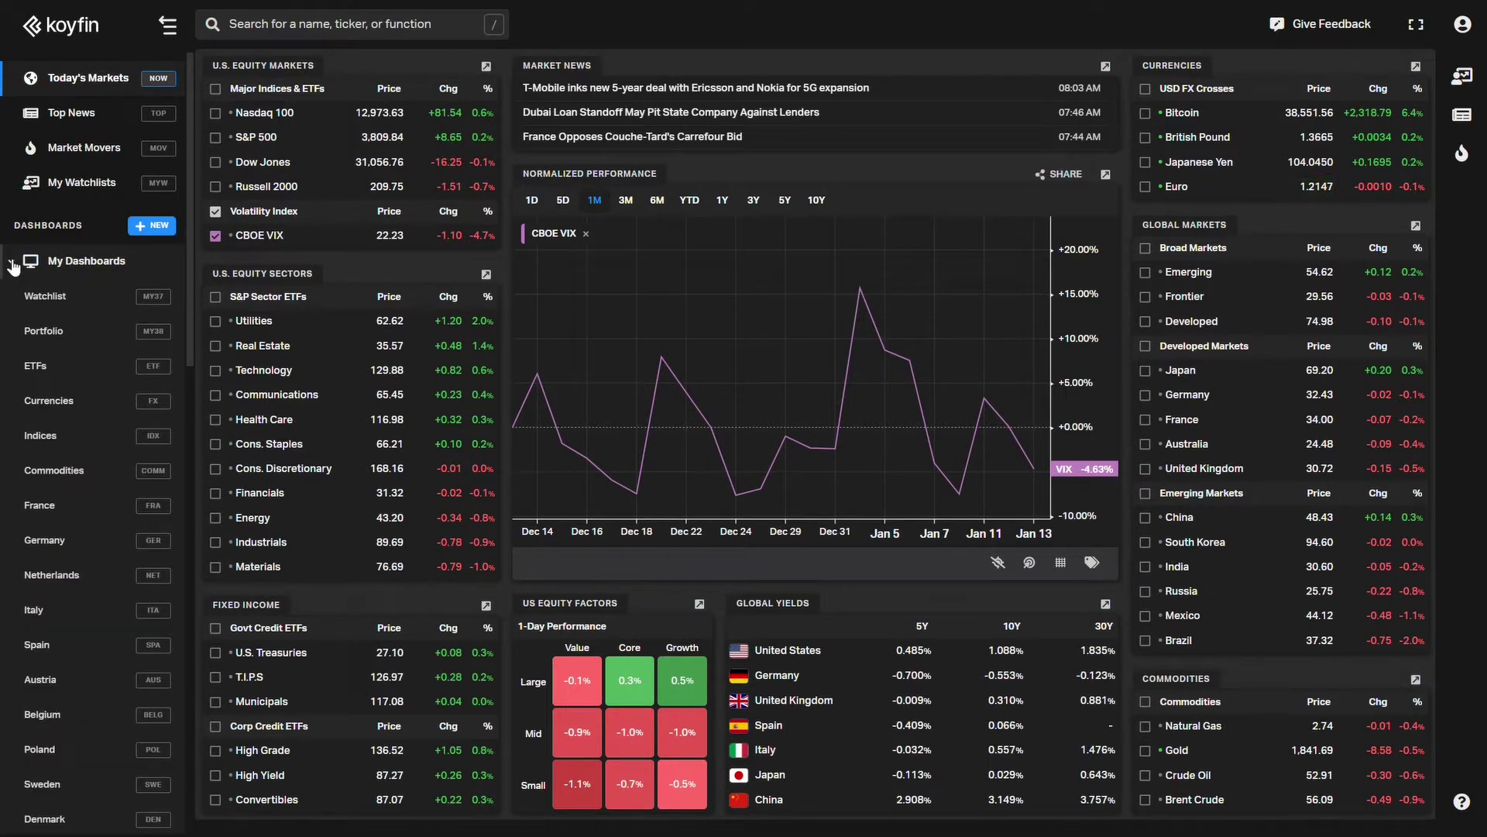
scroll(131, 403, "down", 1)
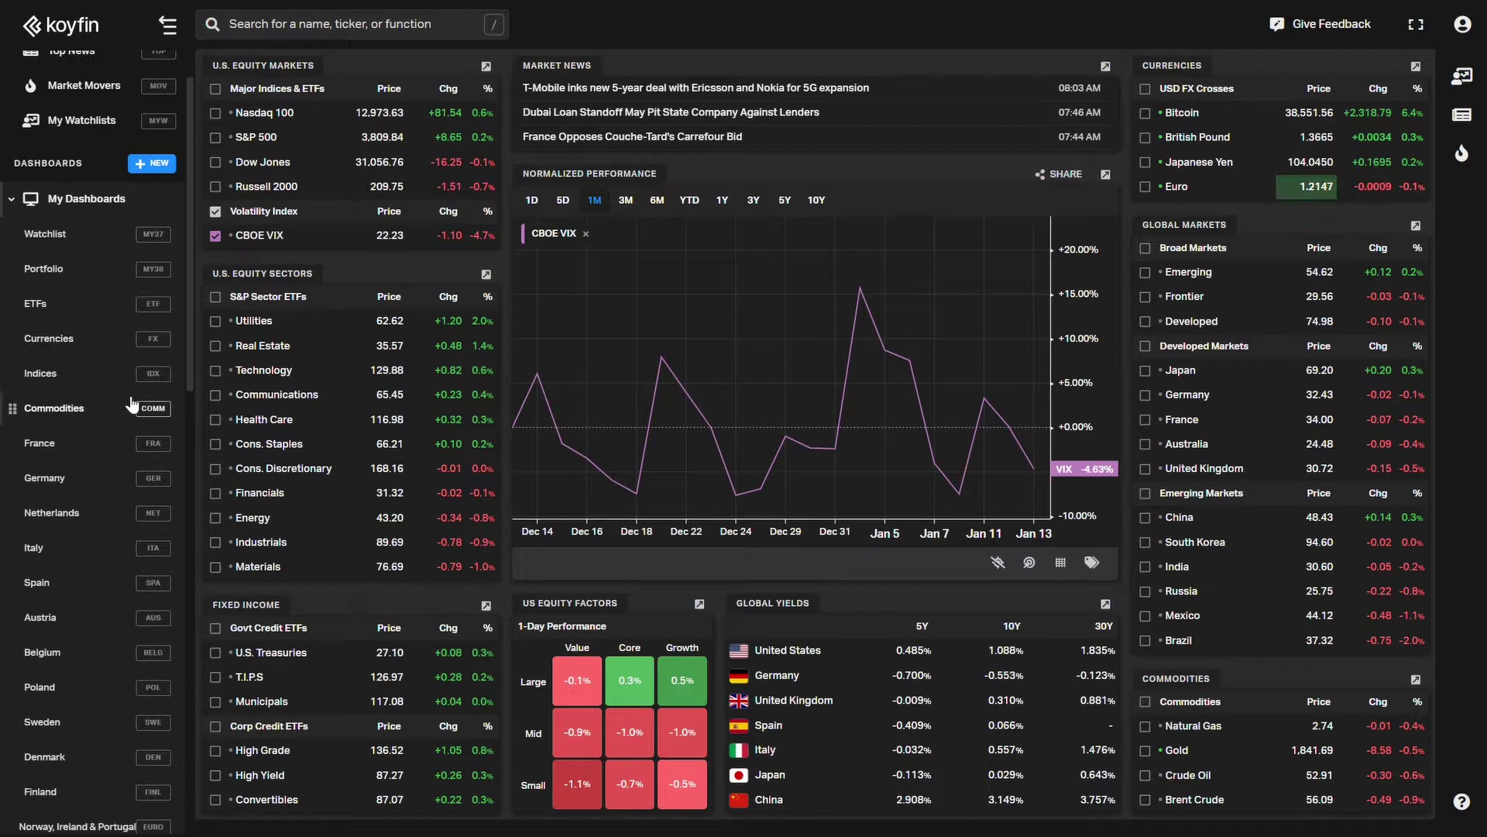
scroll(132, 404, "down", 1)
scroll(132, 404, "down", 2)
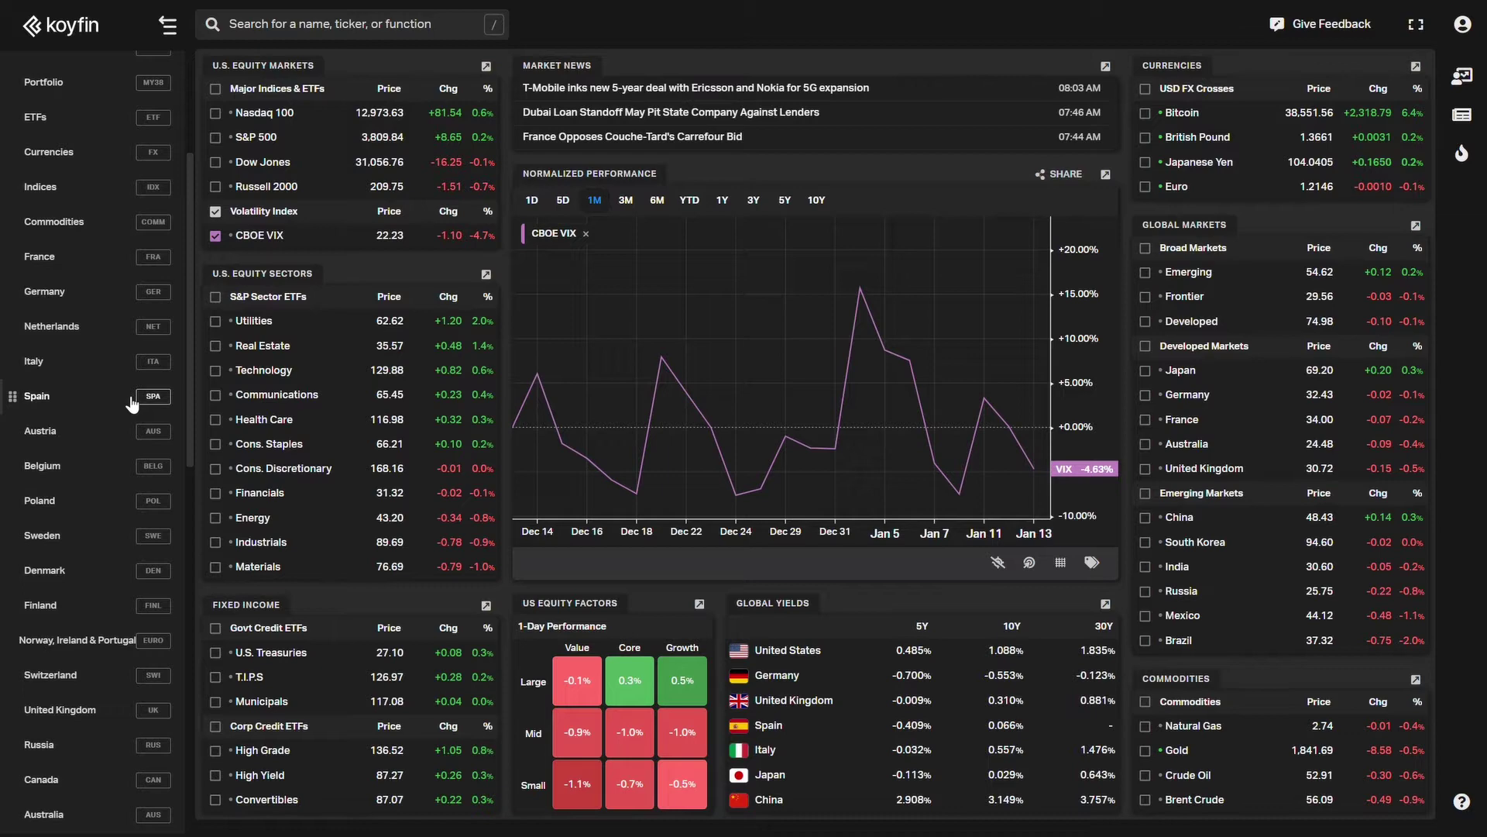
scroll(132, 402, "up", 3)
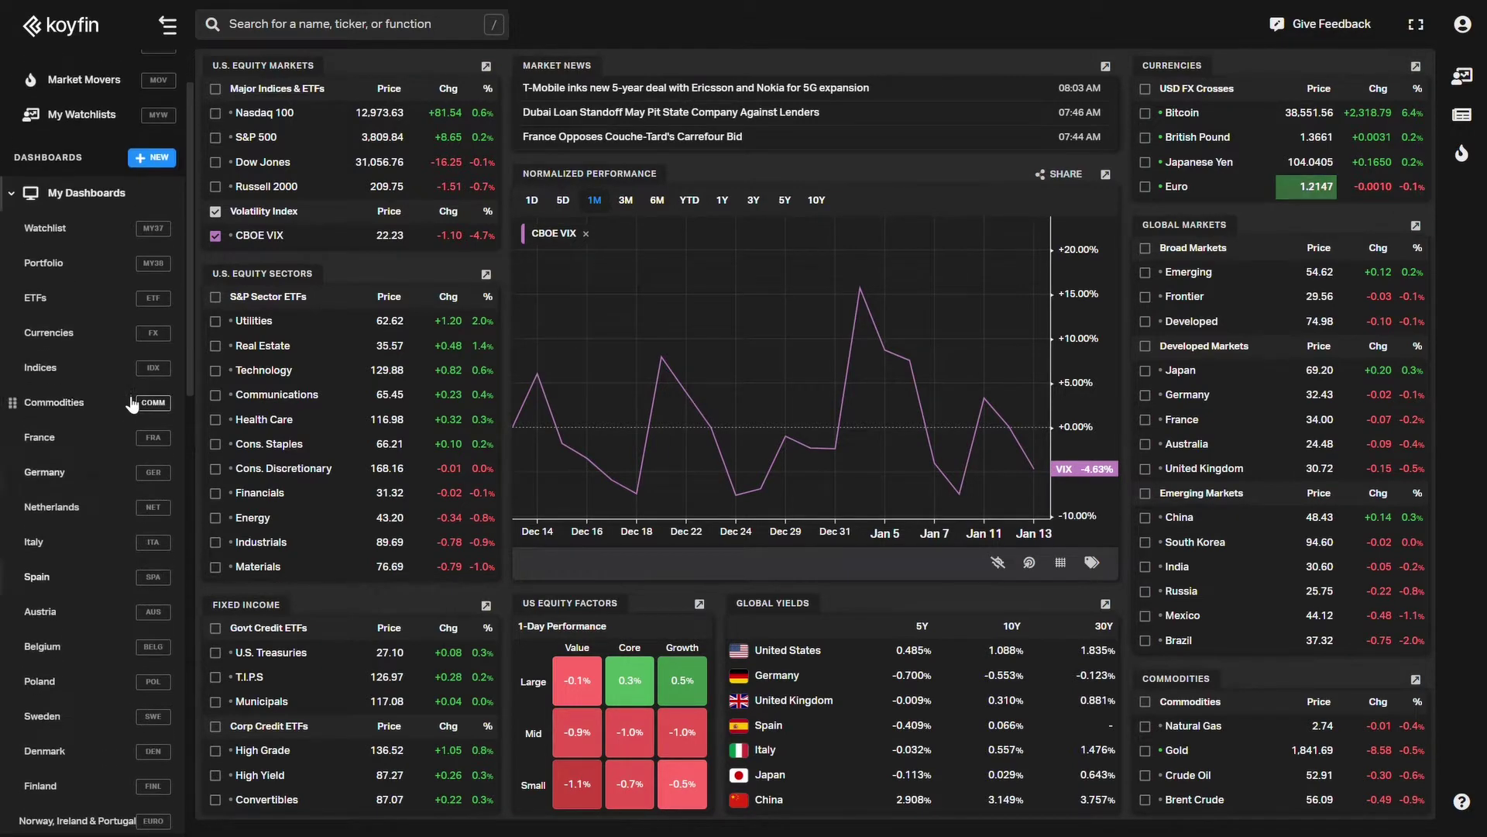
- Open the France dashboard and switch its 212 France Stocks table to Full View
left_click(84, 438)
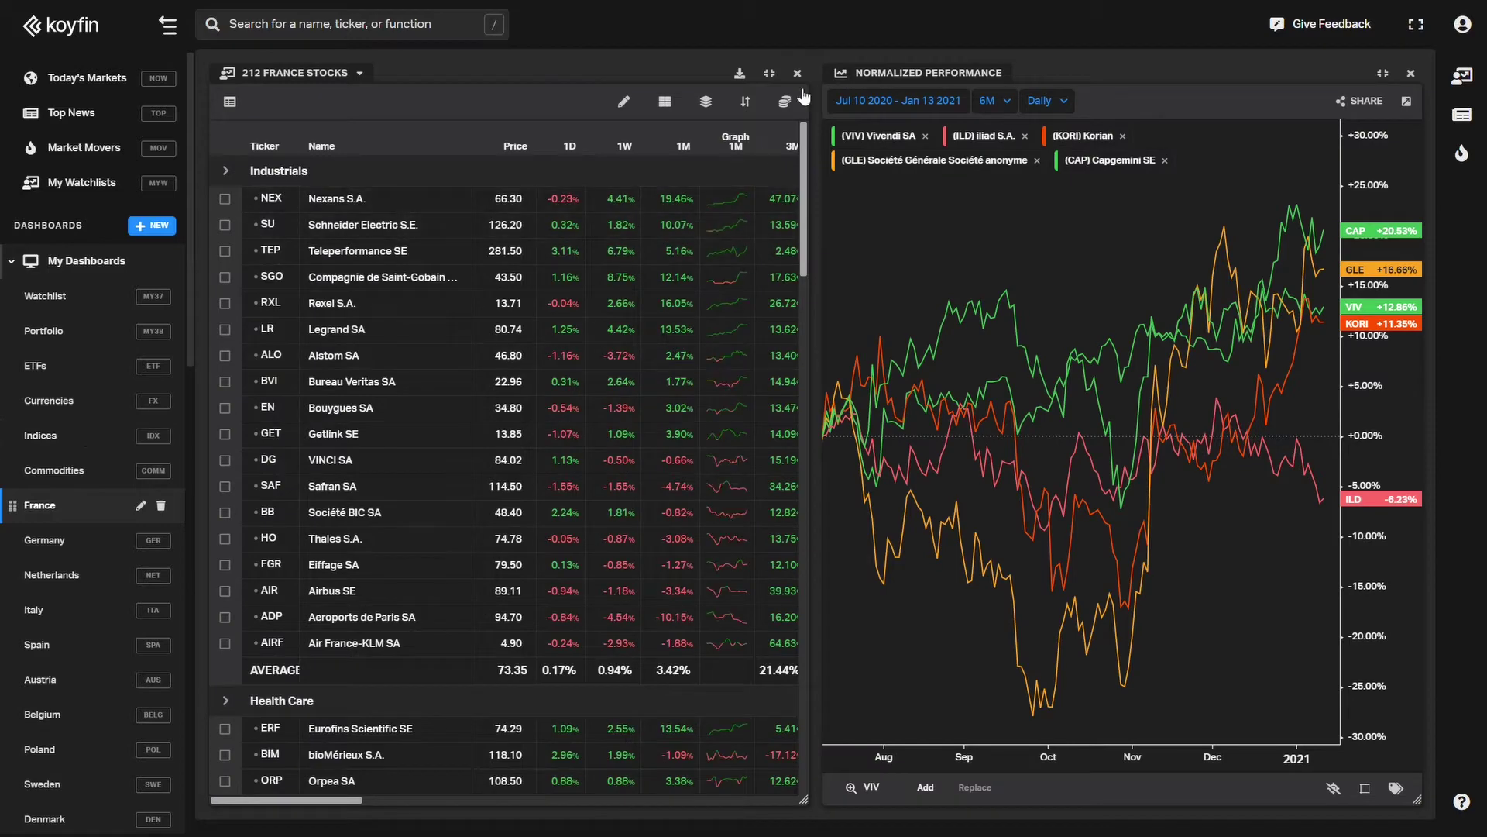
left_click(770, 76)
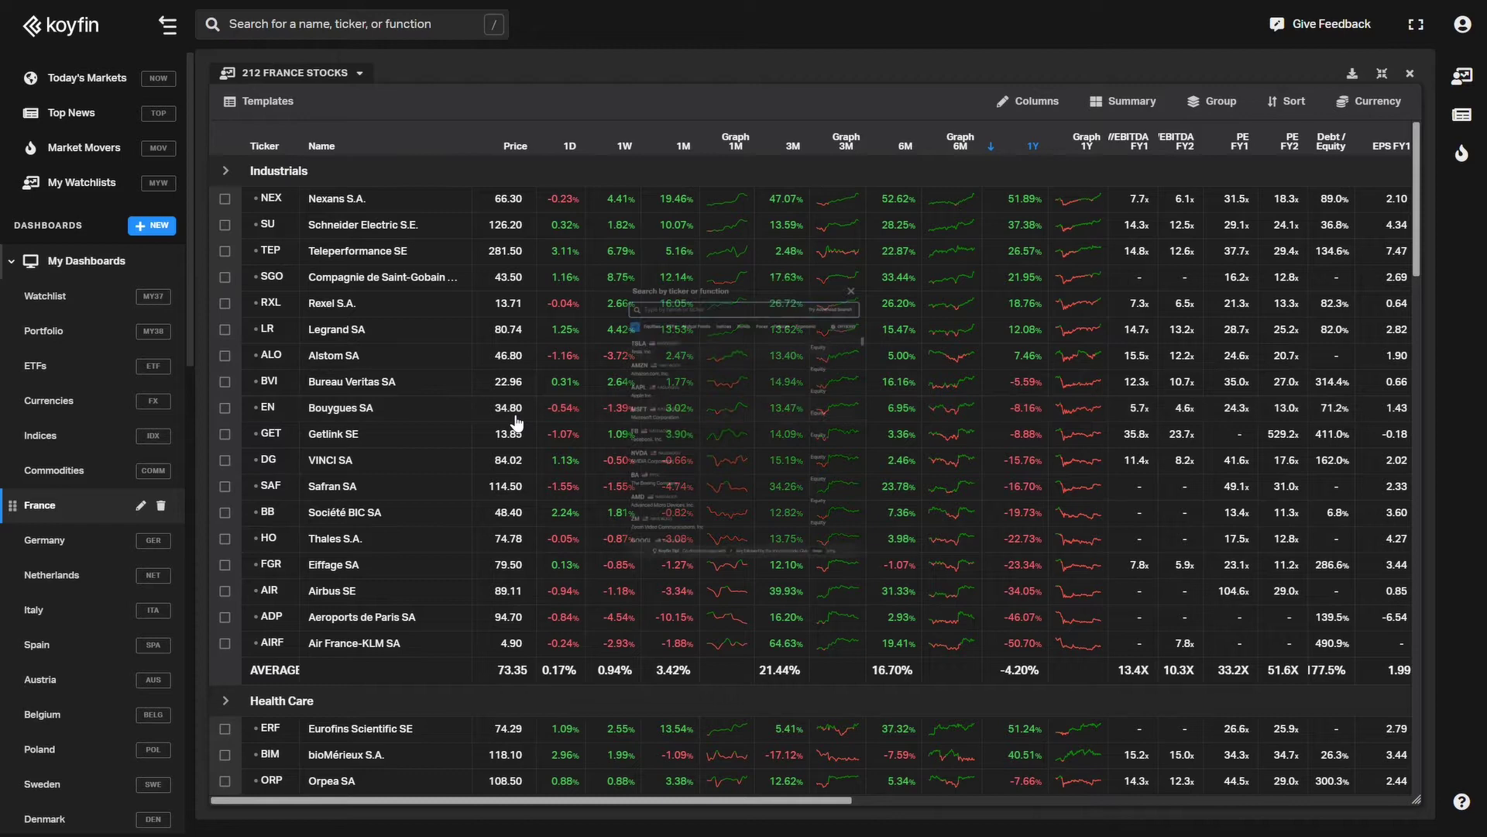
- Jump to the Germany dashboard with /ger, widen its stocks table, and scroll across its columns
type("//")
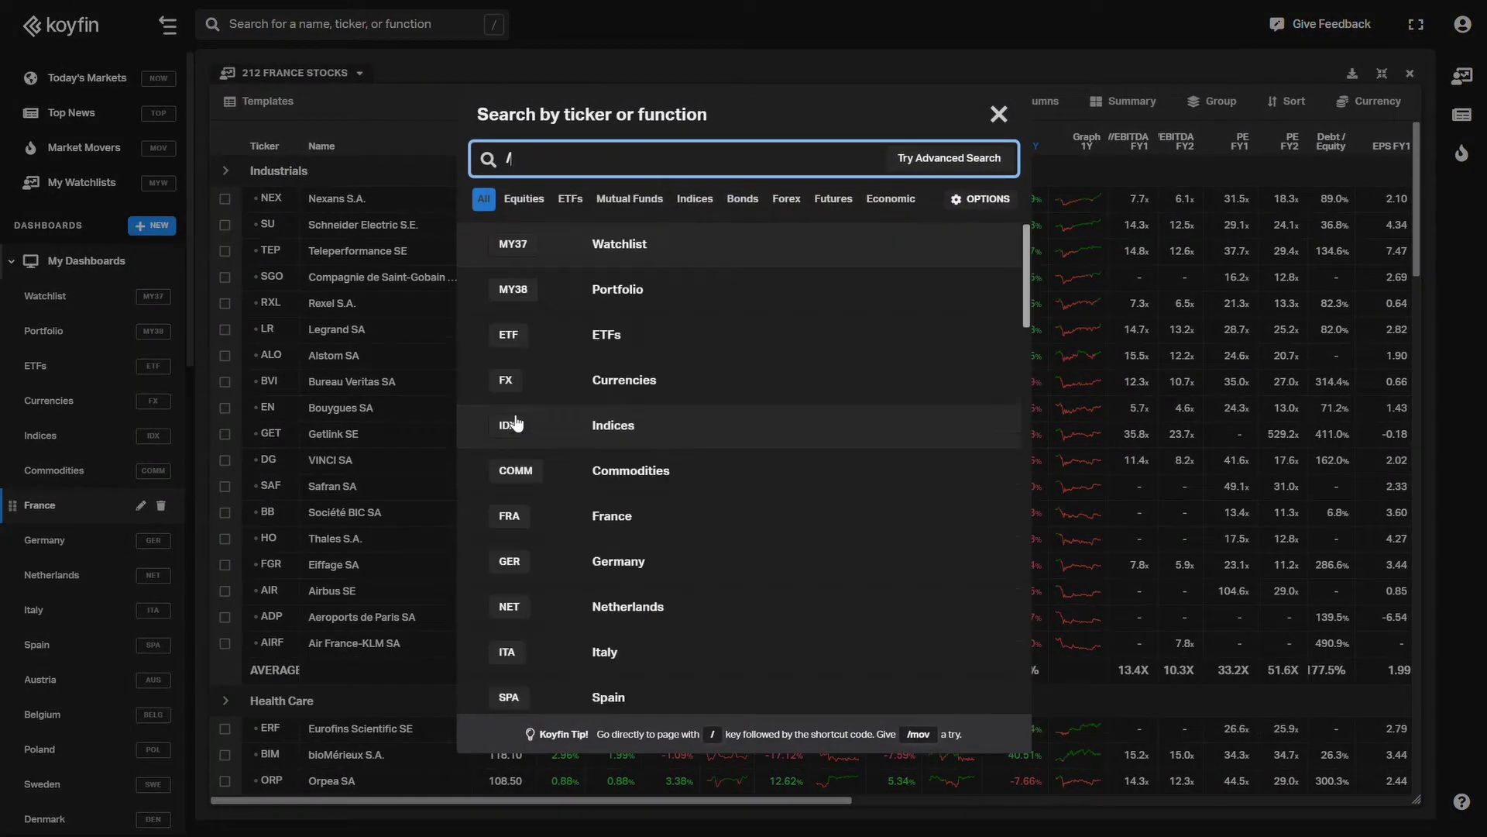
type("ger")
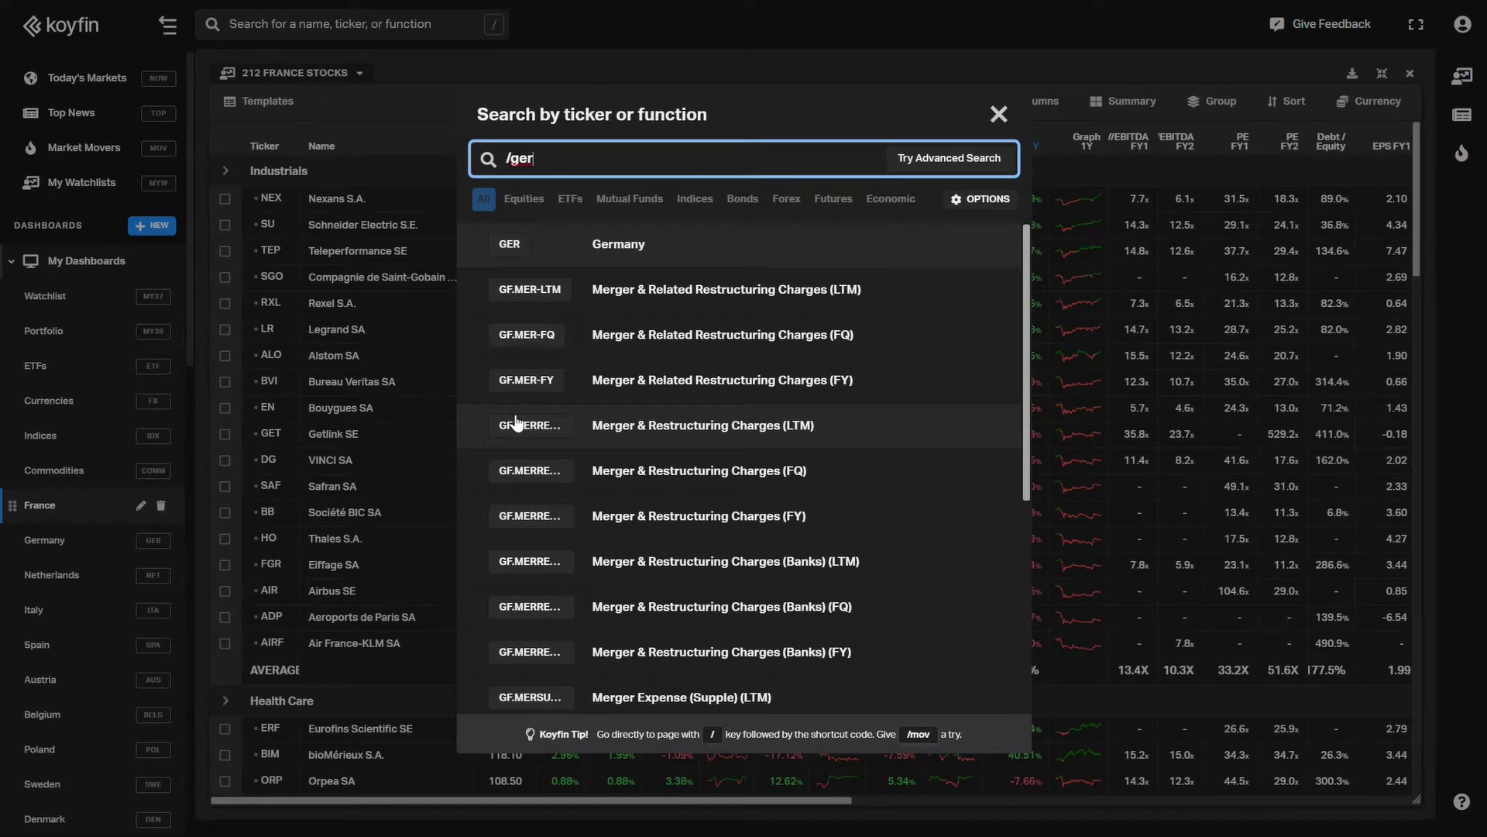
key("Return")
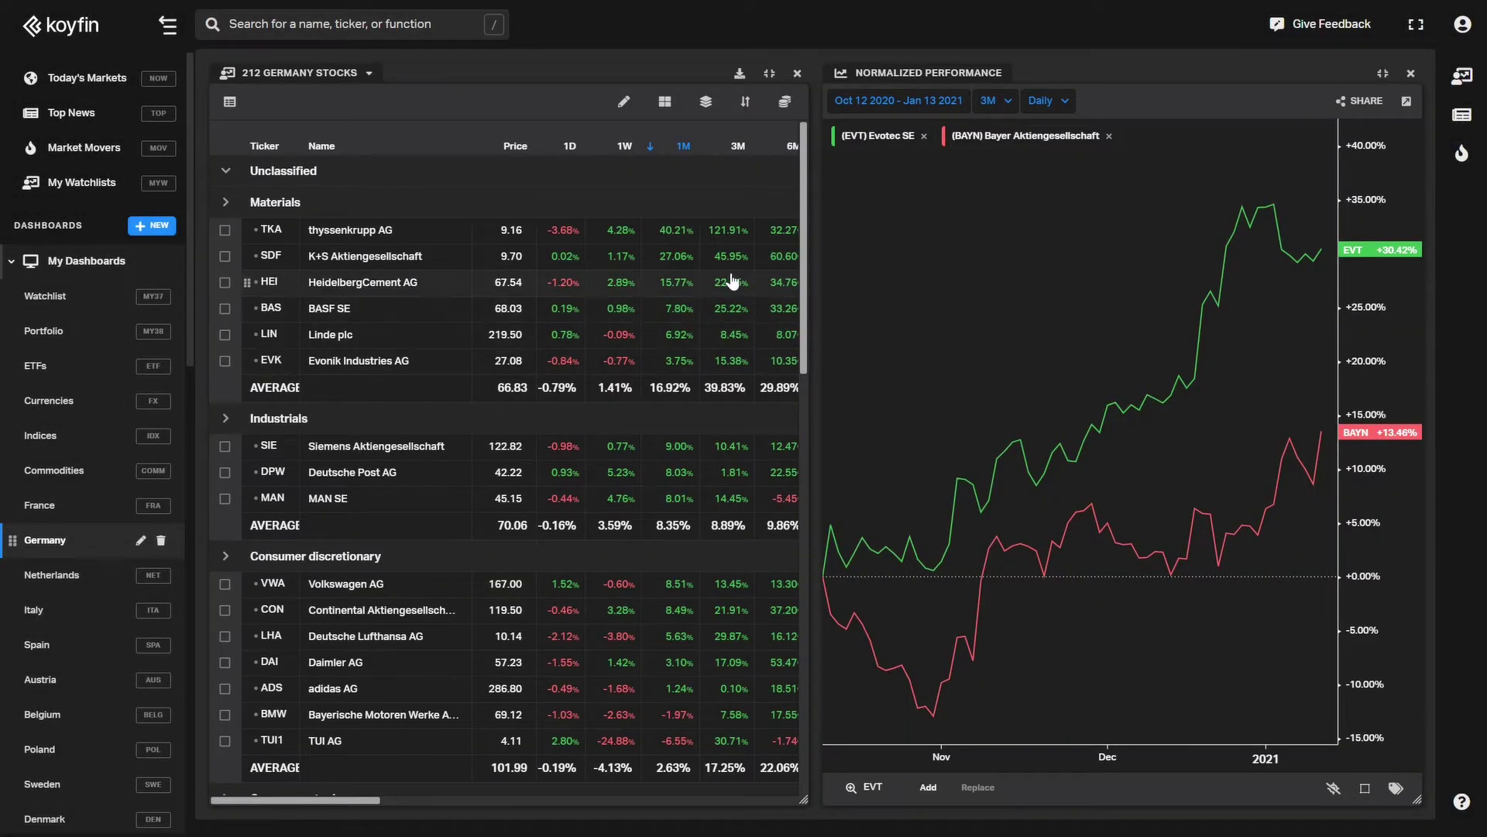
left_click(770, 74)
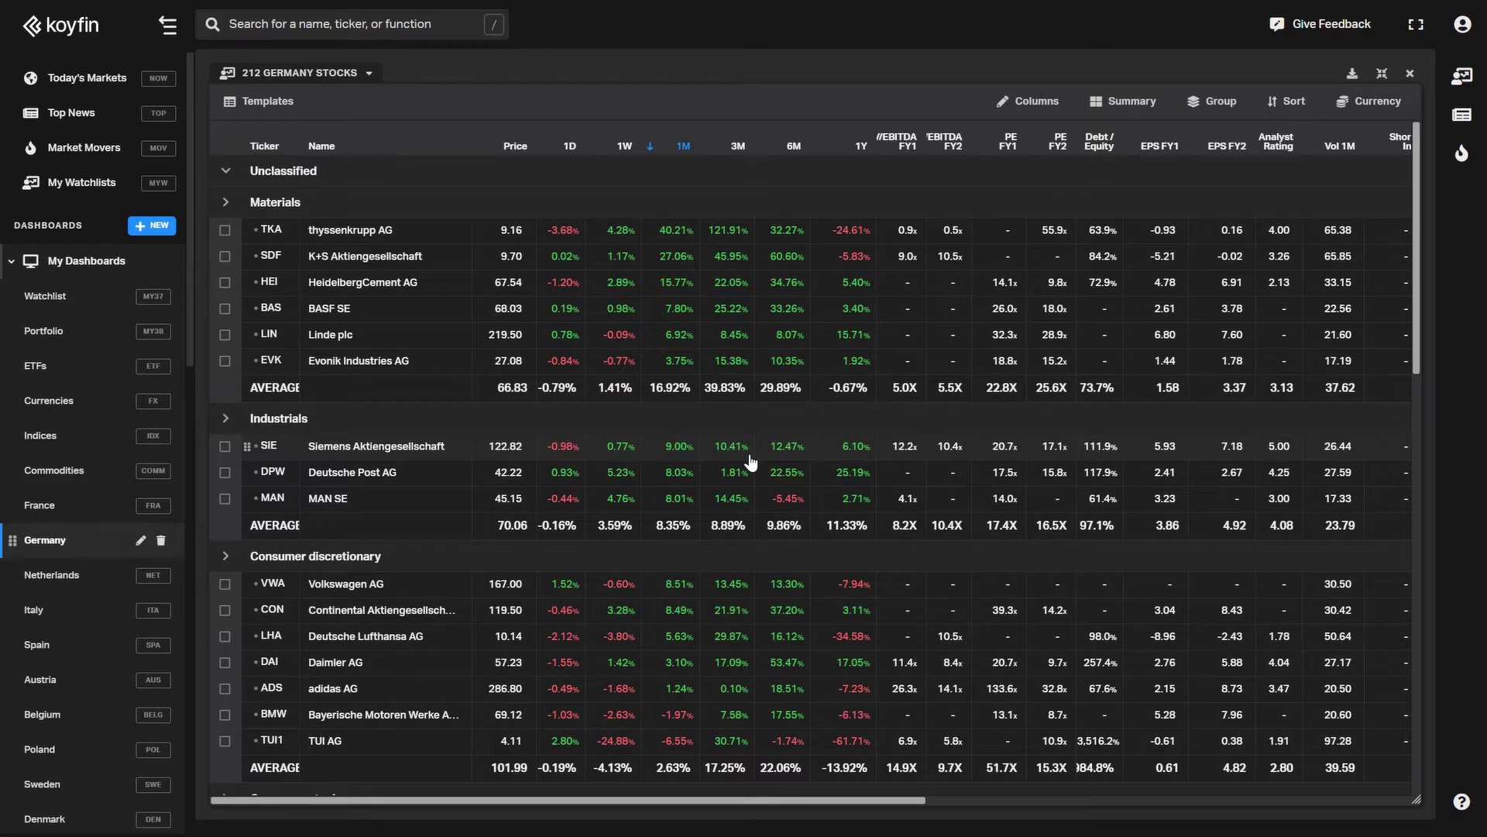
scroll(747, 461, "right", 5)
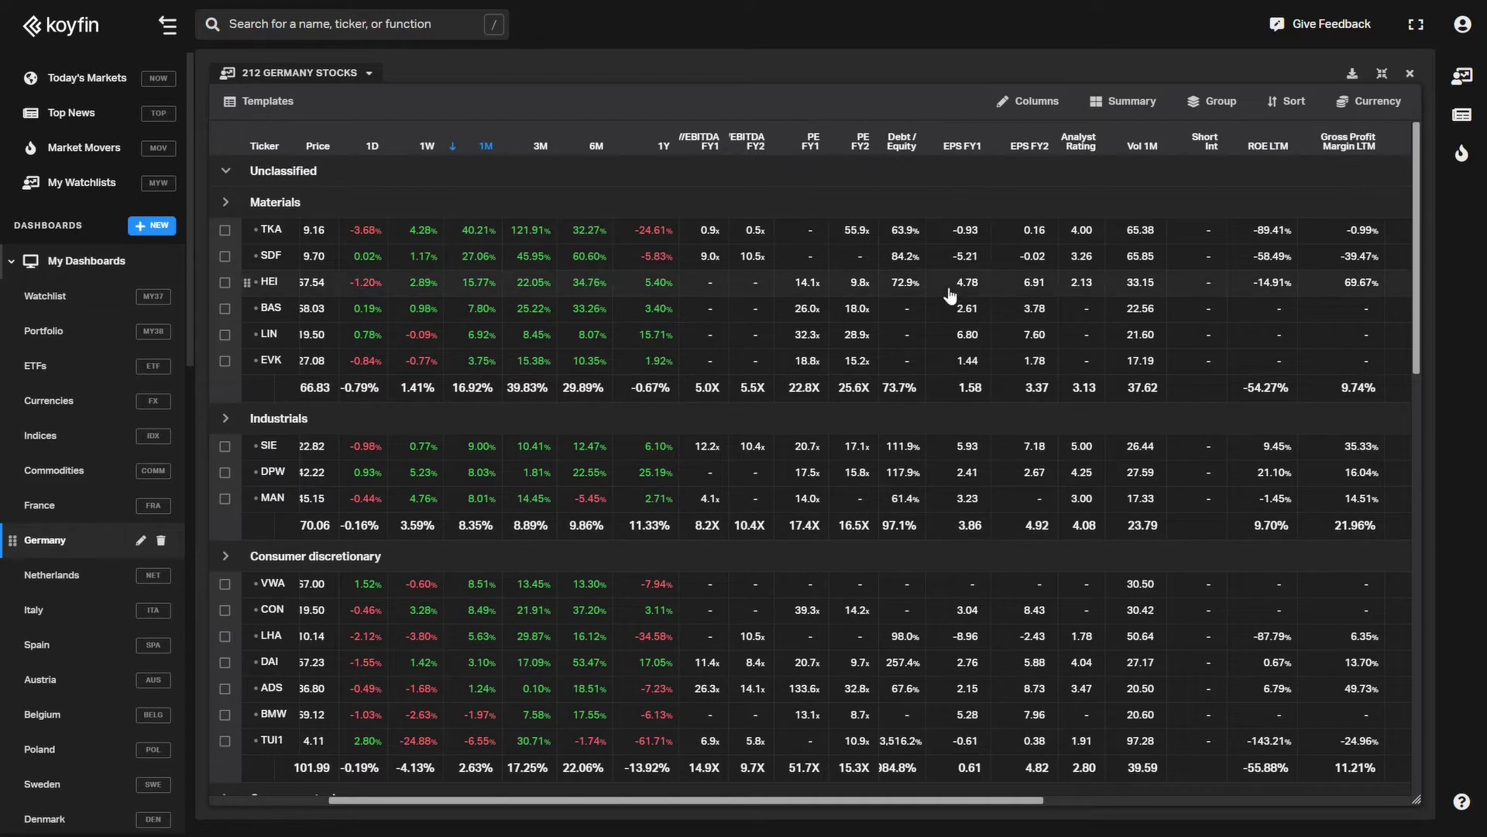
scroll(951, 294, "right", 2)
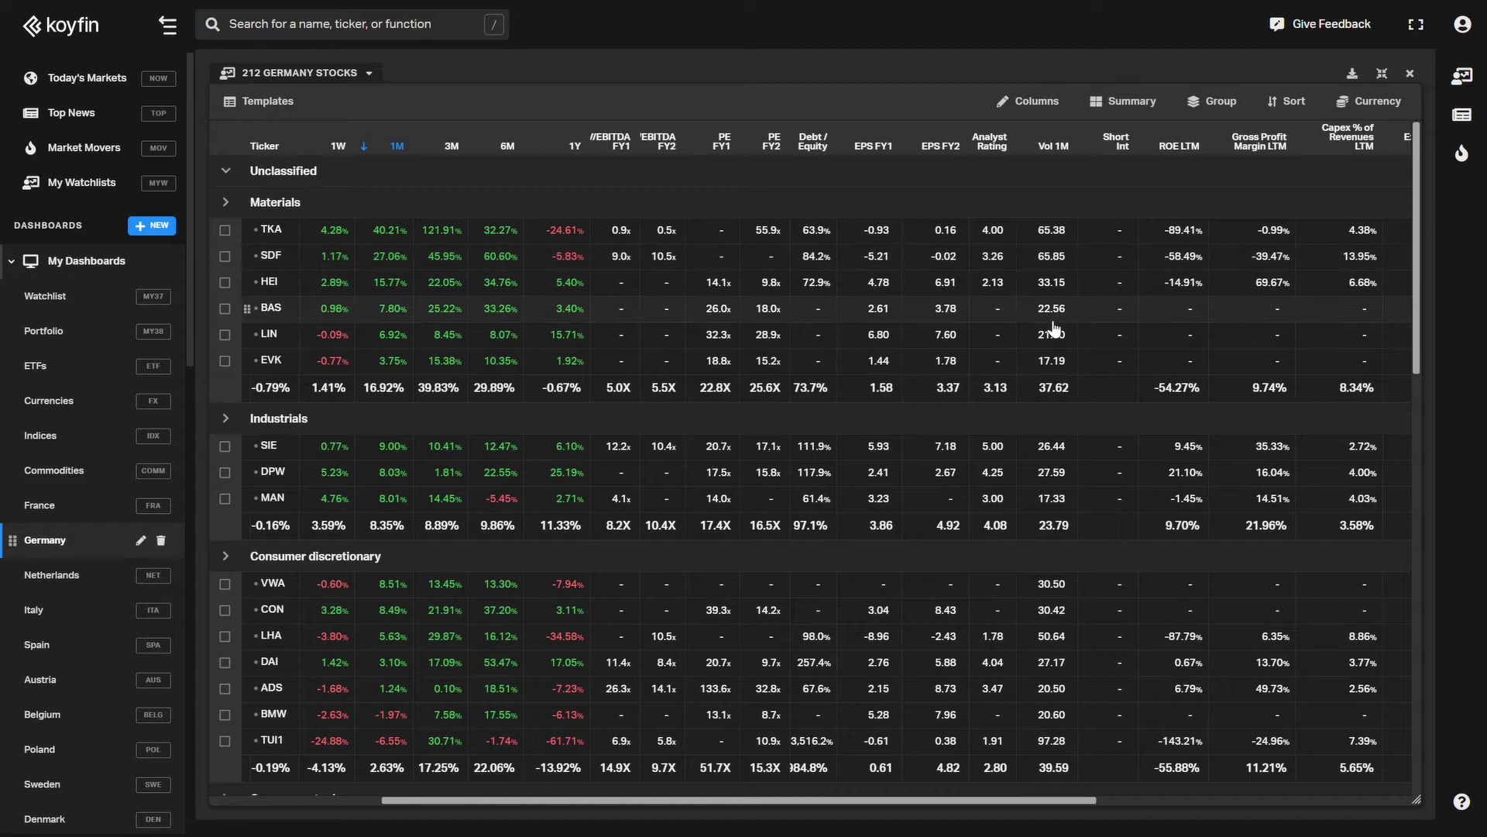
scroll(1046, 317, "right", 2)
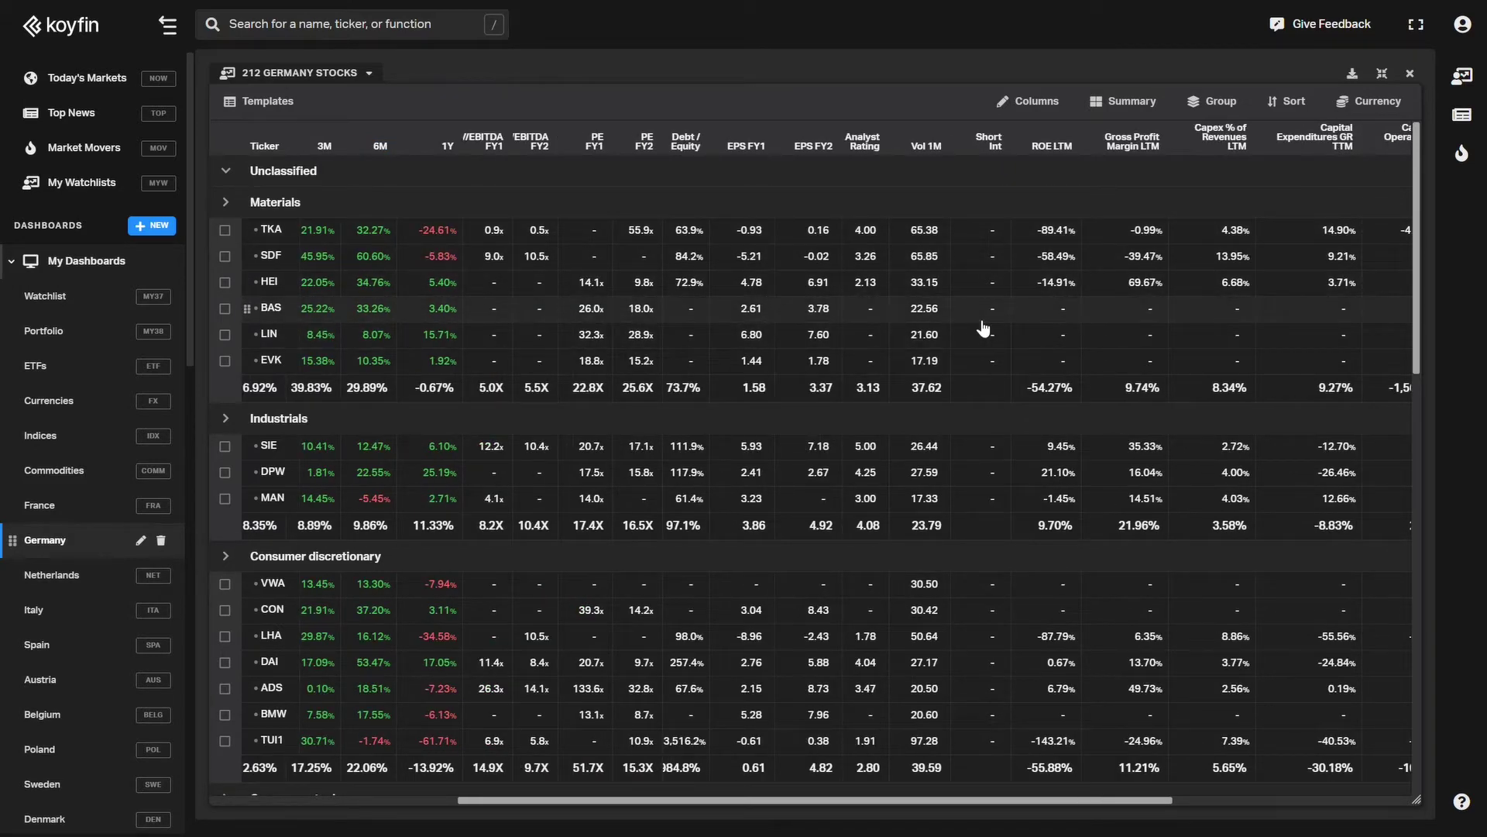
scroll(983, 328, "right", 3)
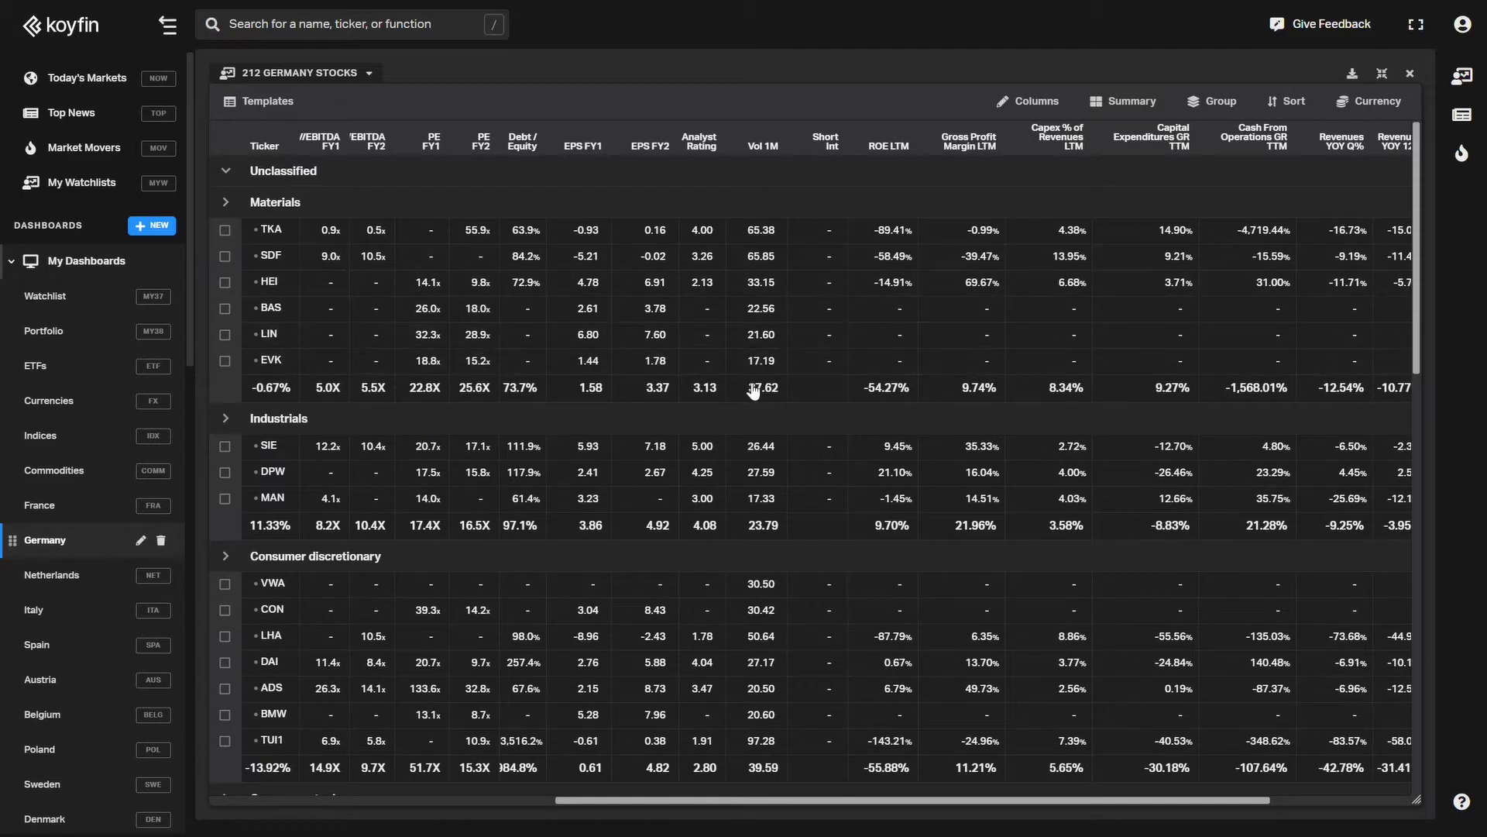
- Go to the US Industrial dashboard with /usin and expand the 212 US Industrials table to Full View
key("slash")
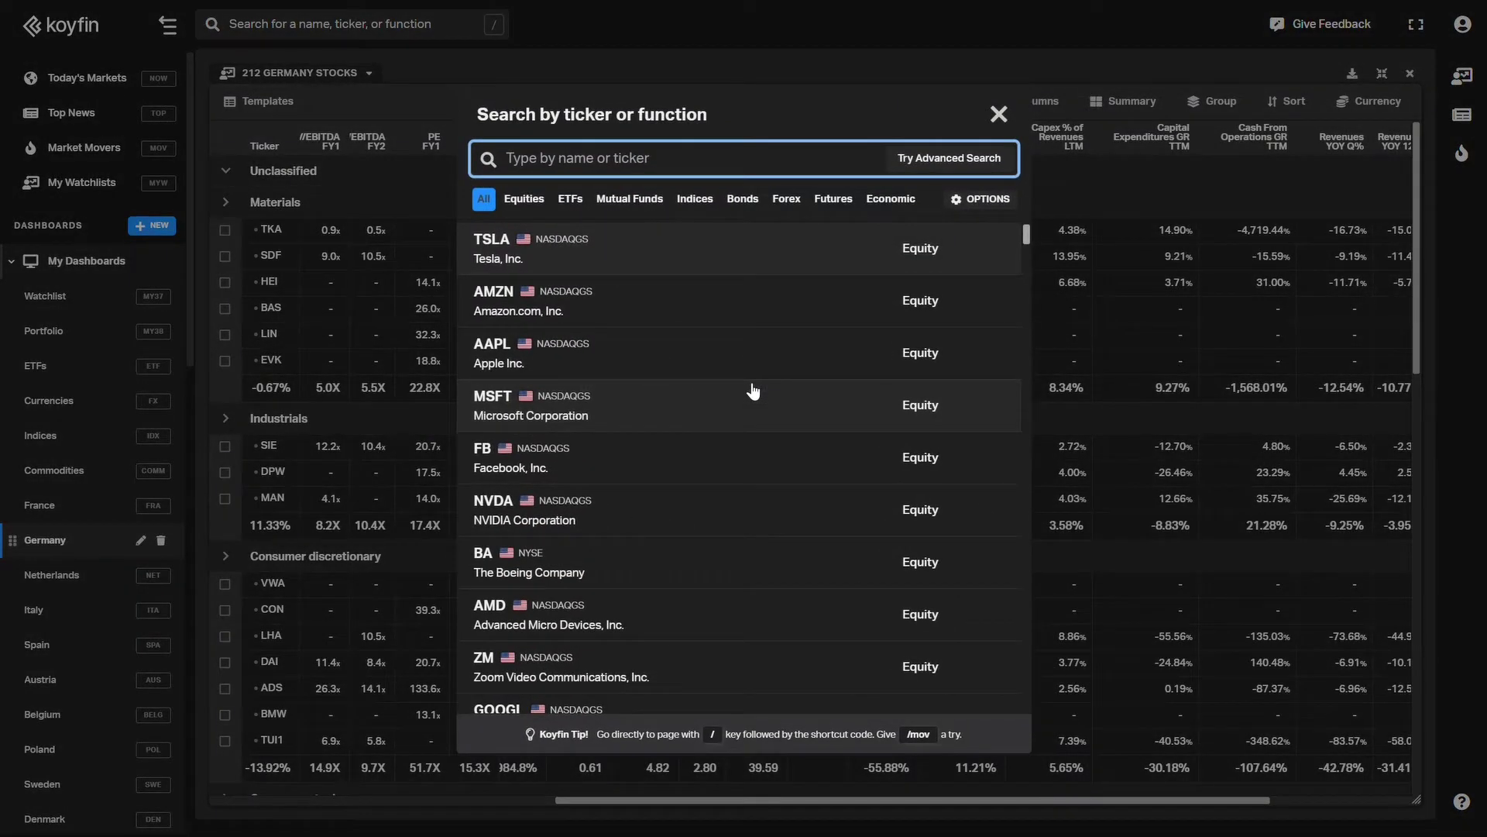
type("/usin")
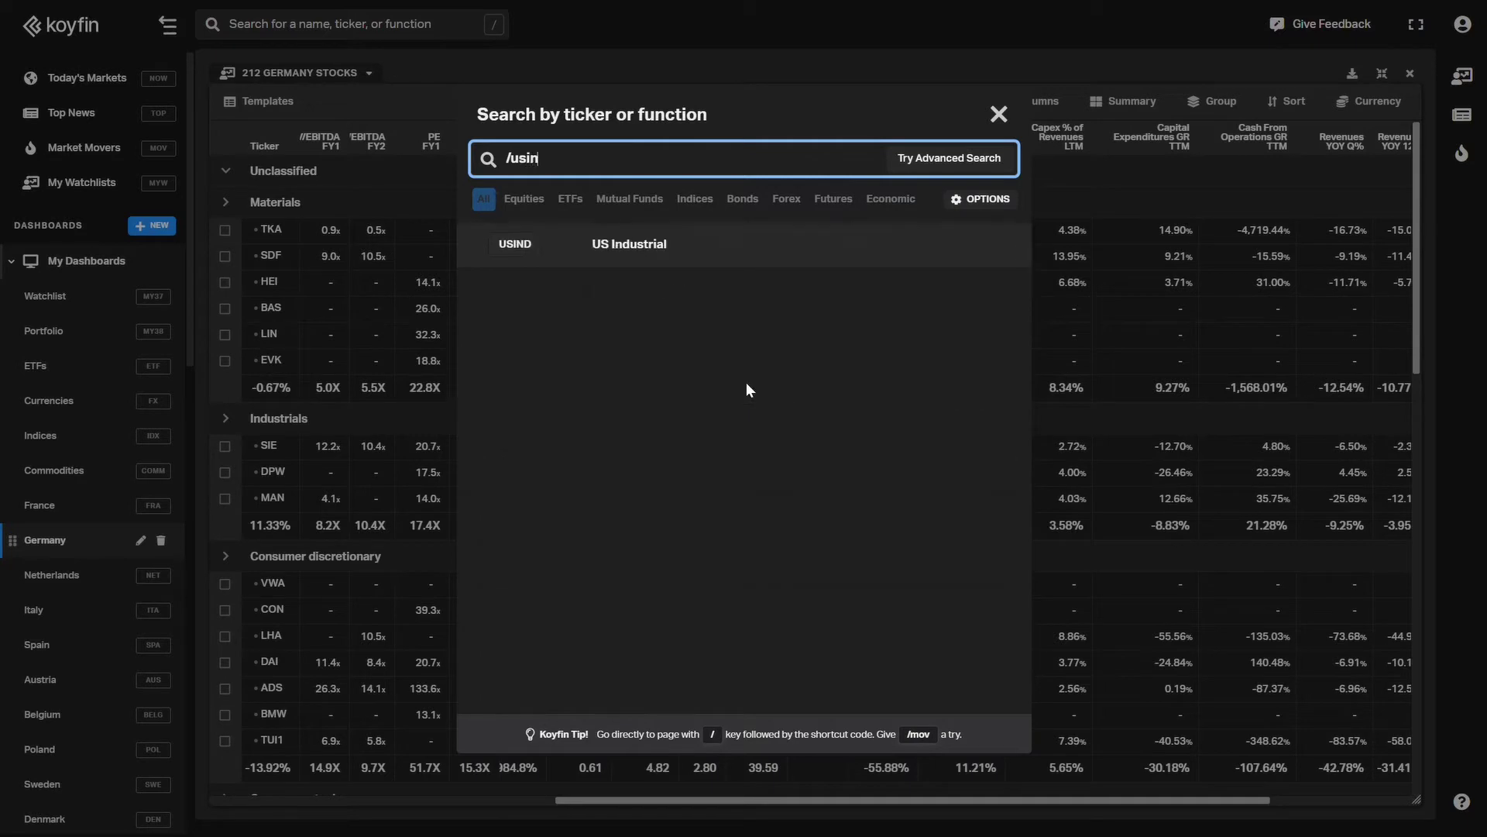
key("Return")
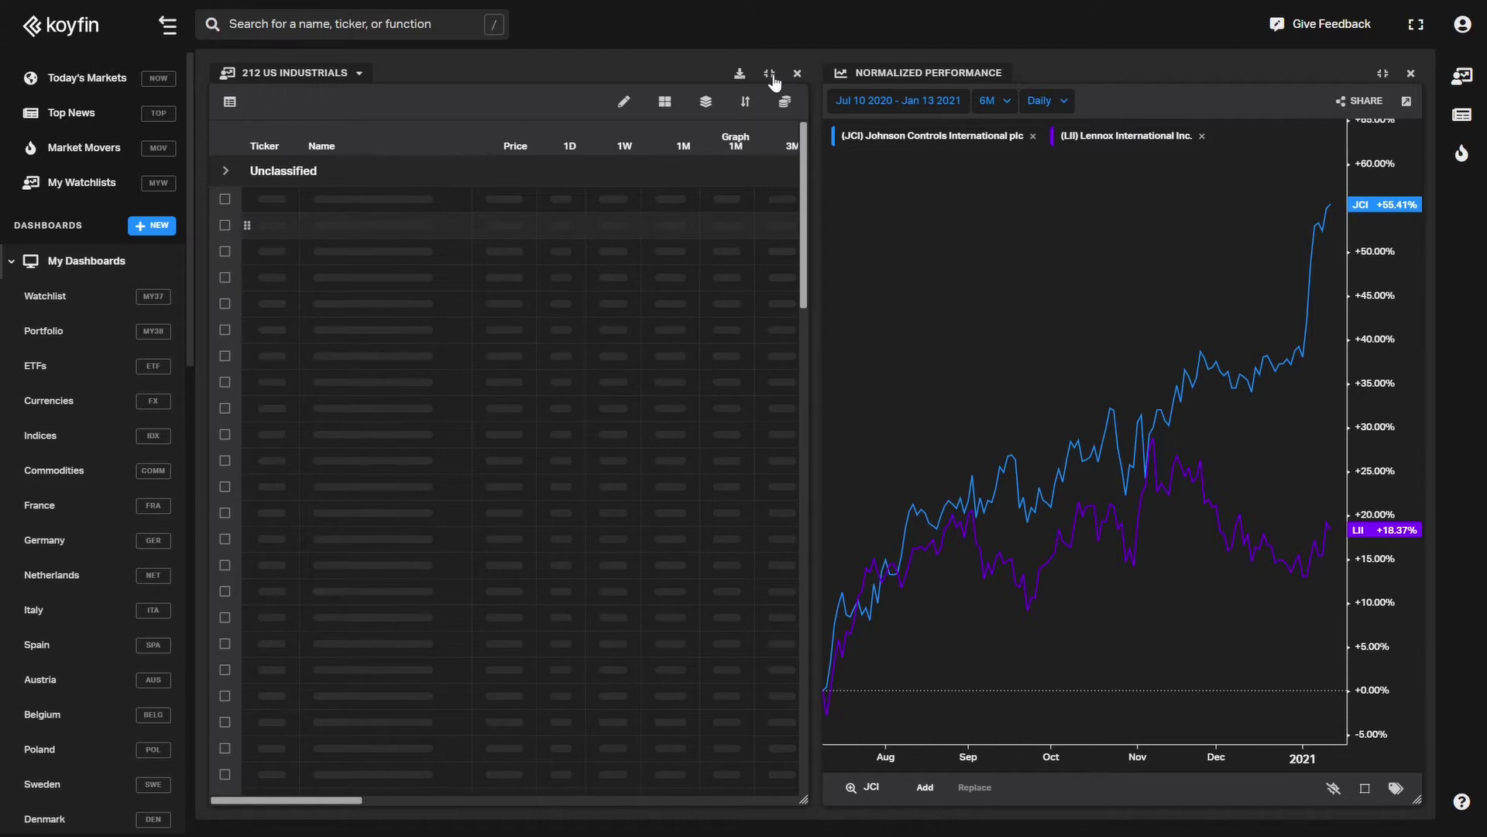
left_click(770, 74)
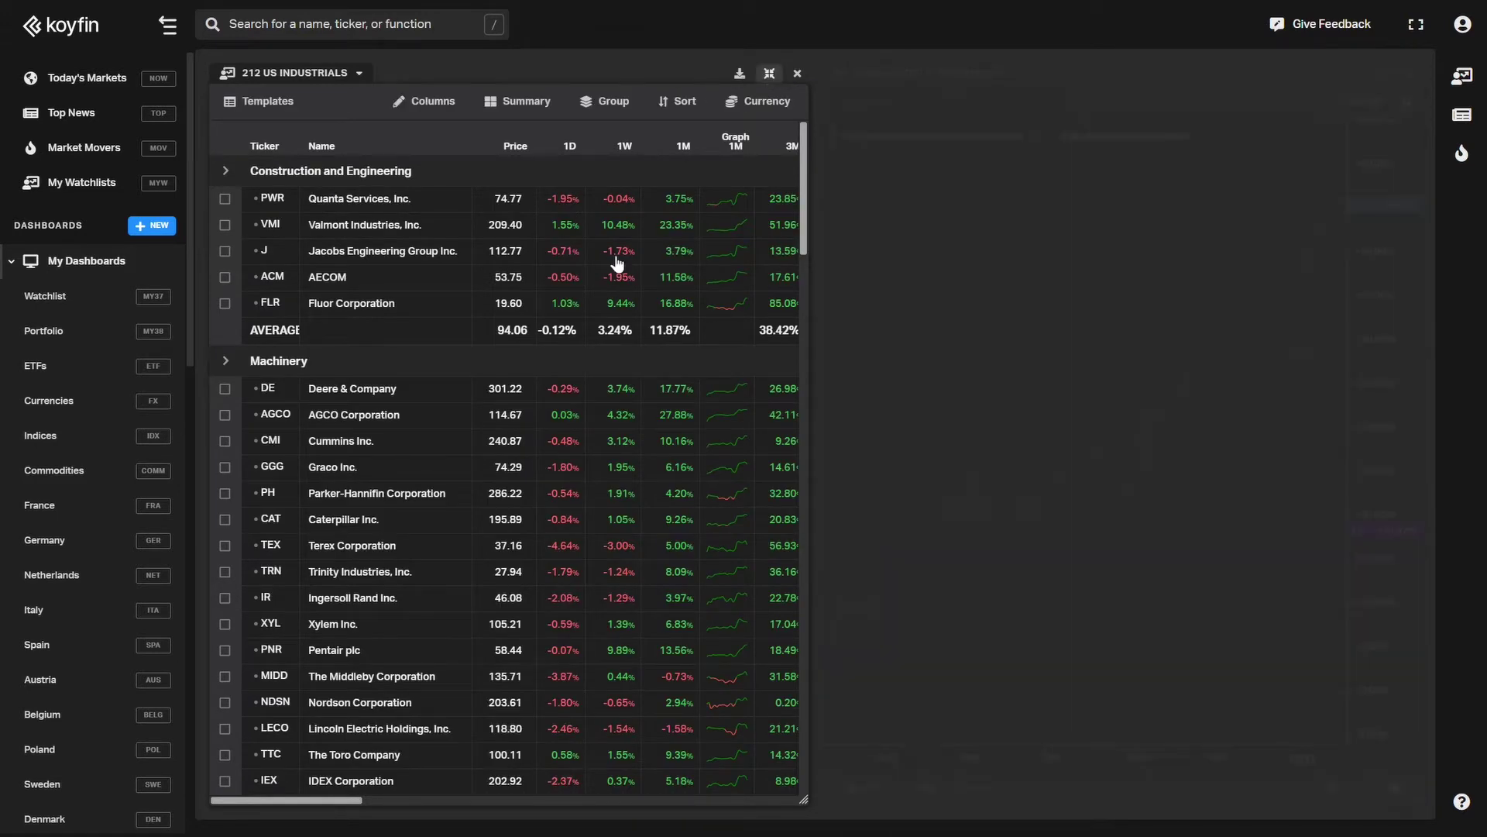
scroll(45, 593, "down", 7)
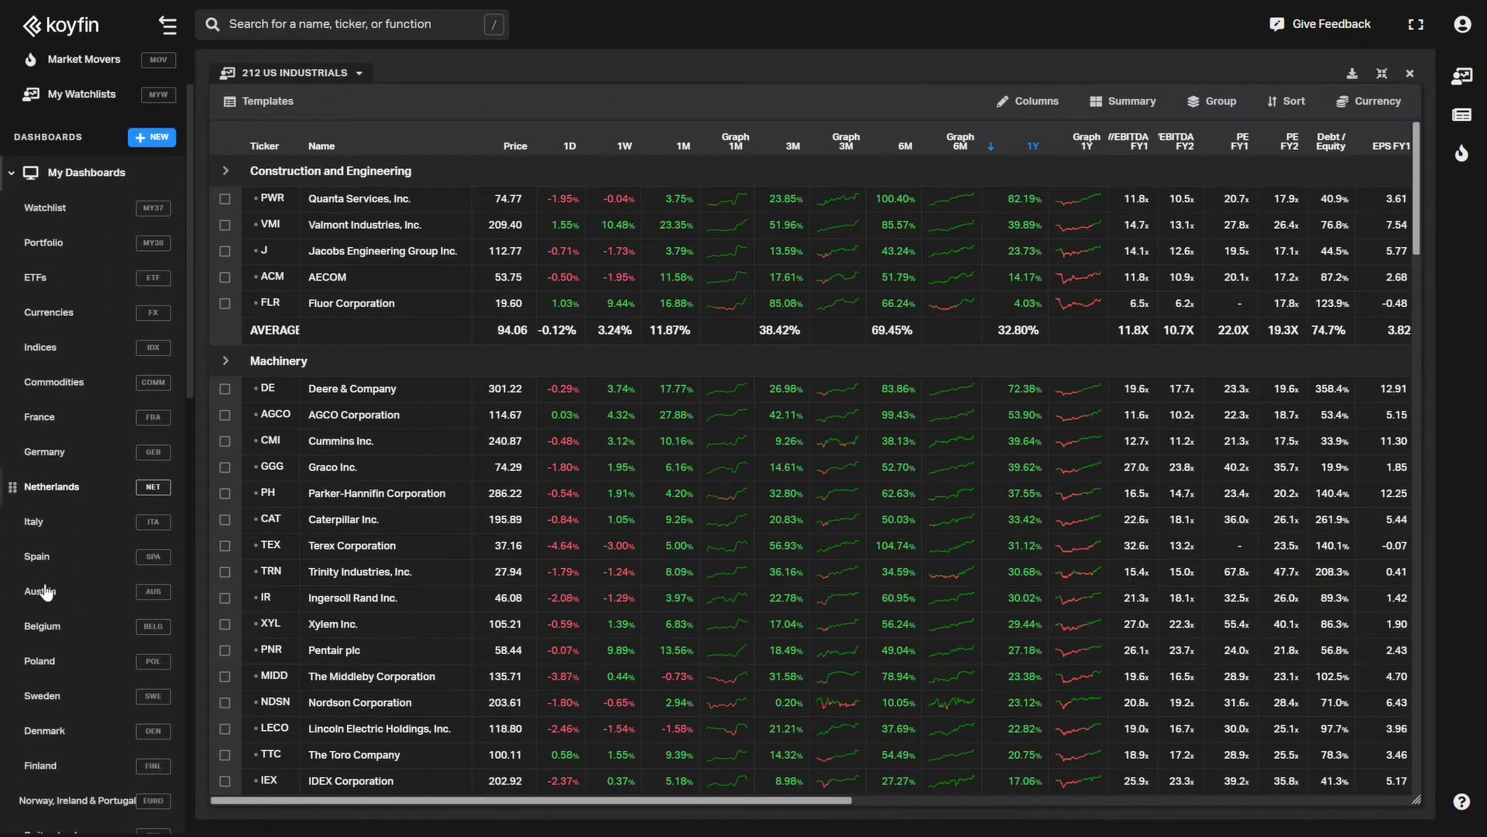
scroll(45, 592, "down", 5)
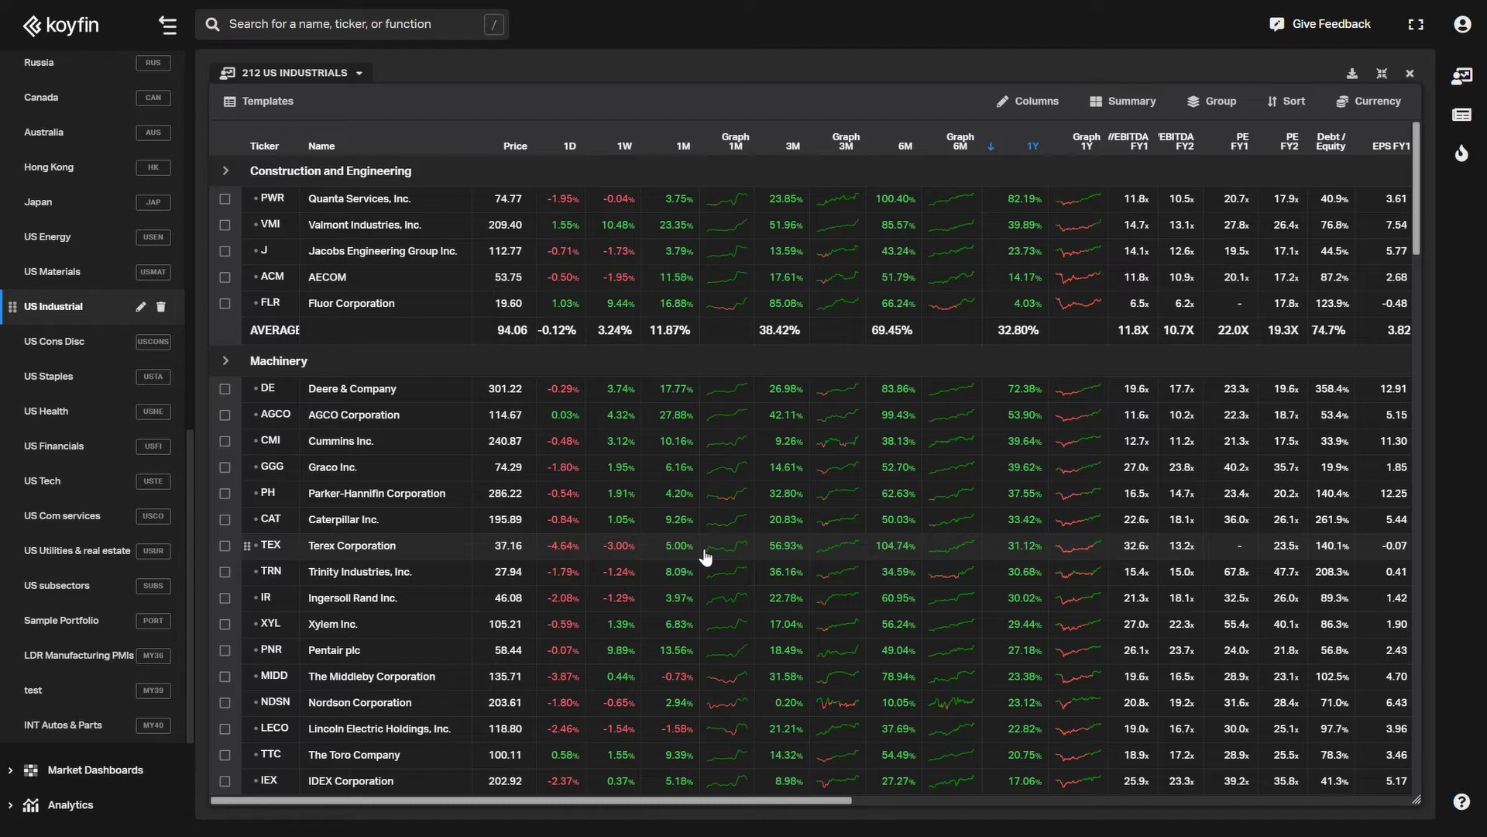
scroll(702, 554, "right", 10)
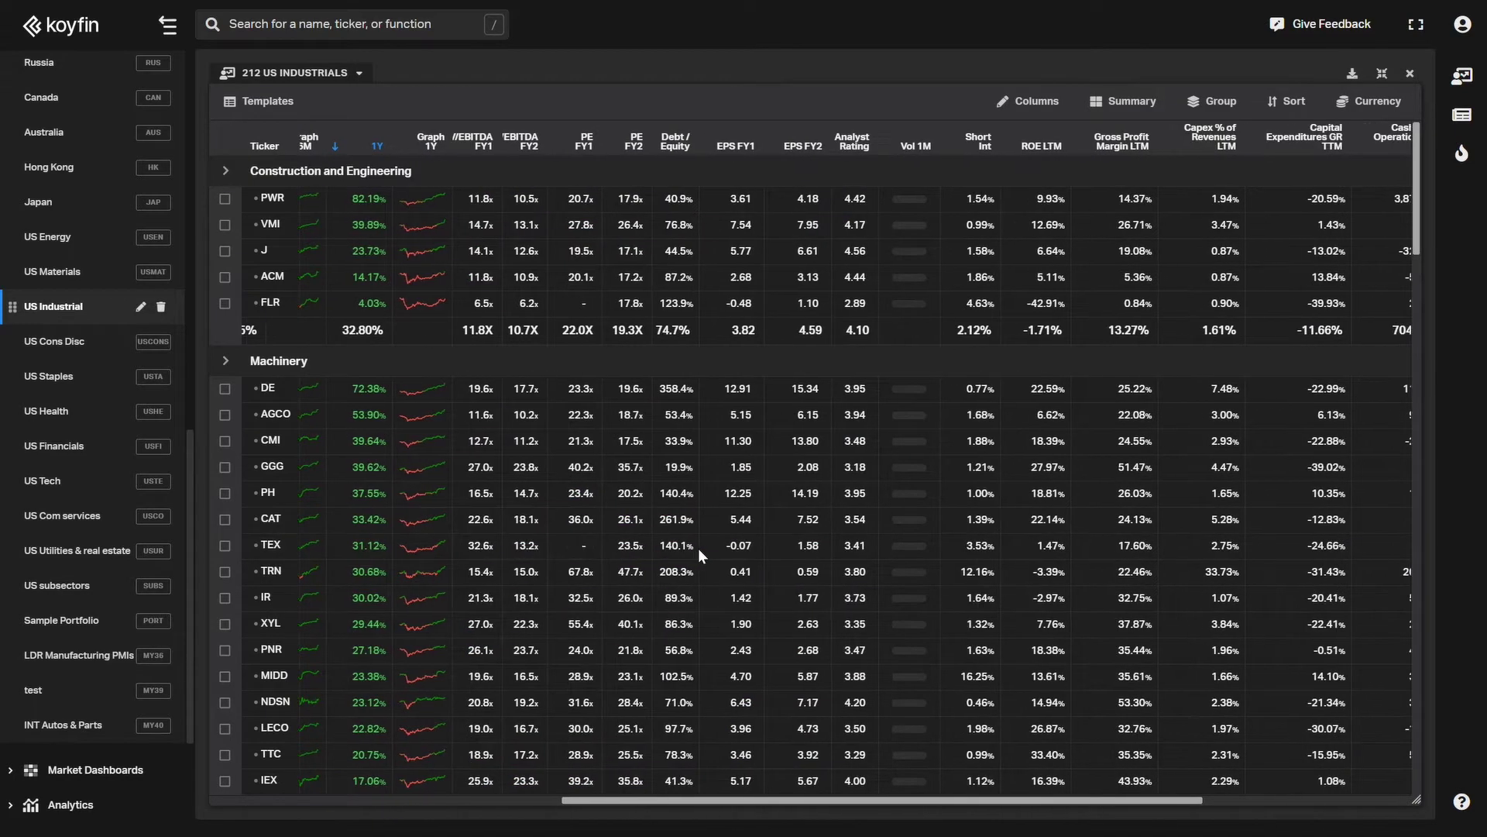
scroll(700, 555, "right", 5)
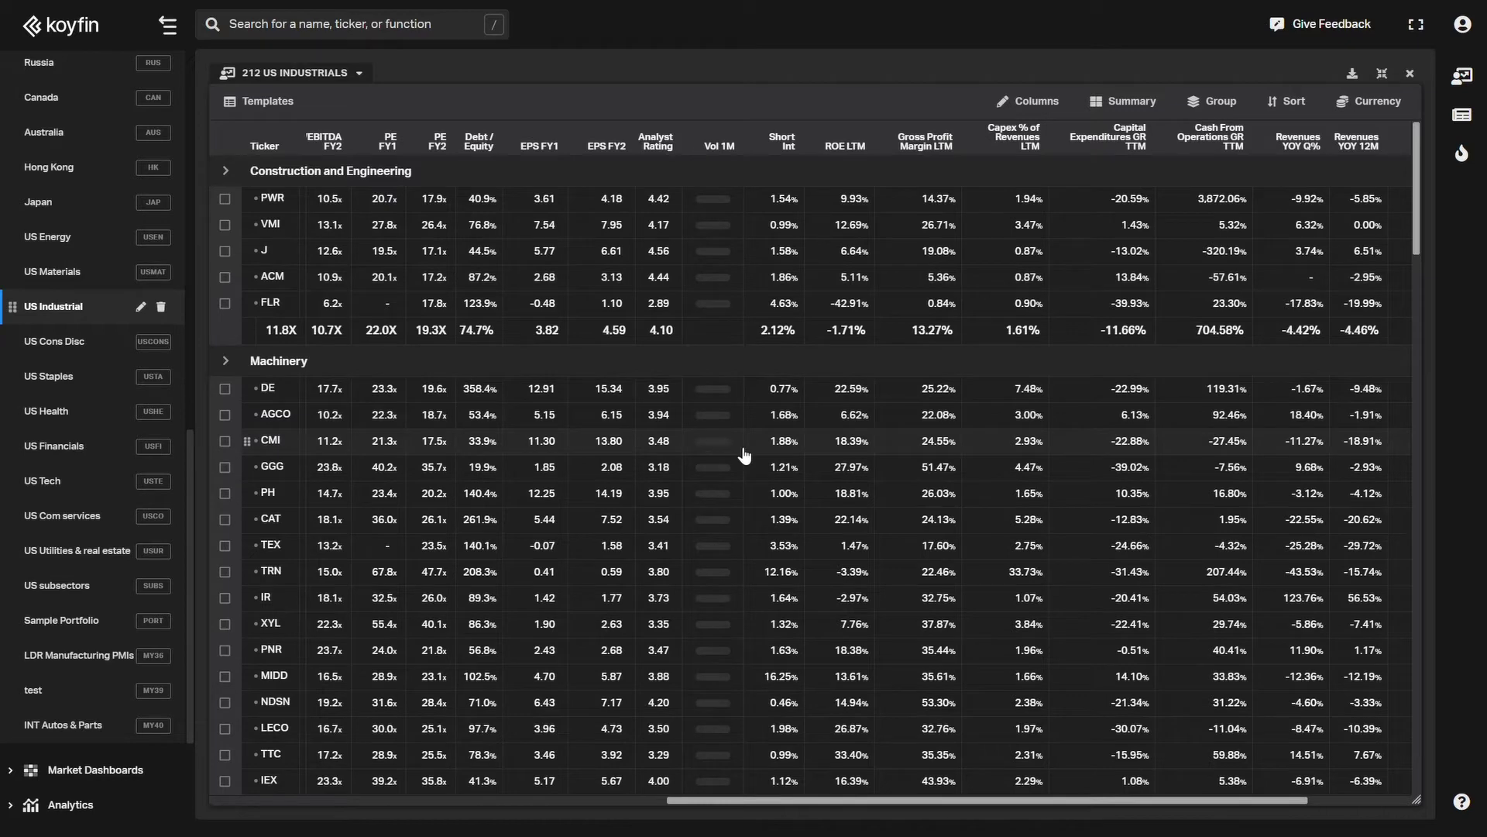
scroll(744, 456, "left", 5)
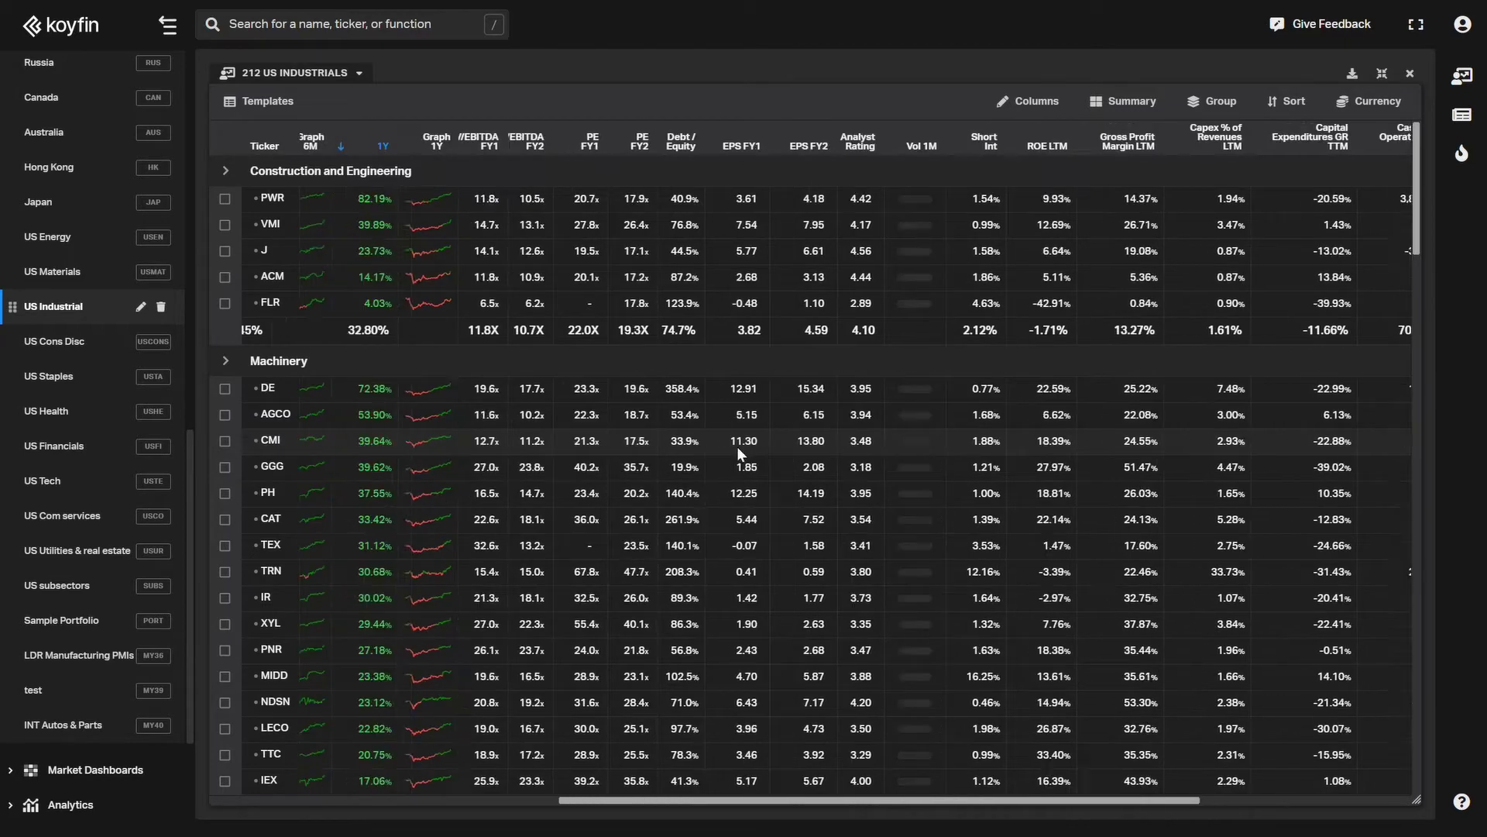
scroll(736, 446, "left", 5)
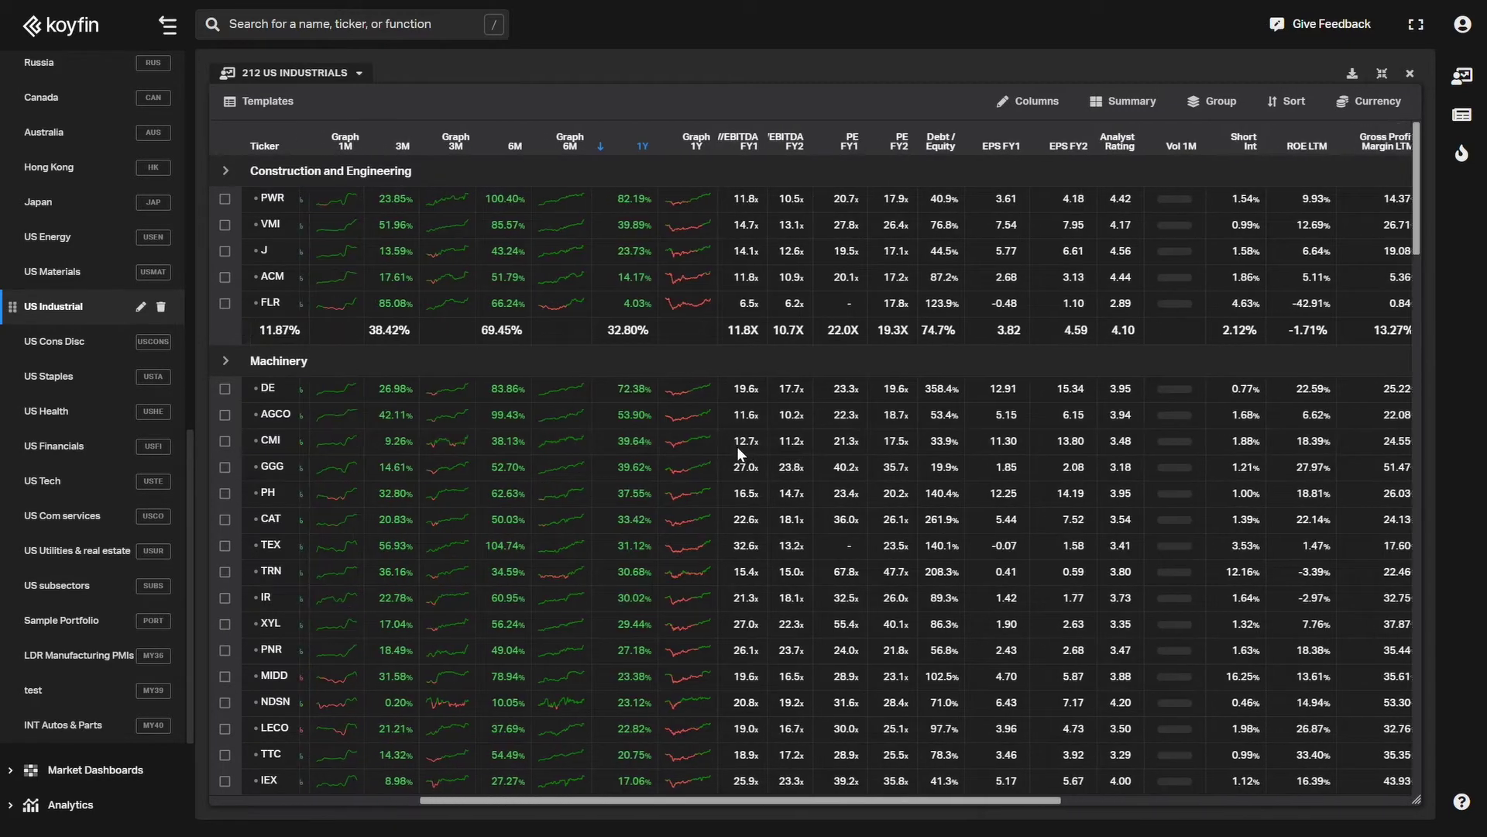
scroll(736, 446, "left", 3)
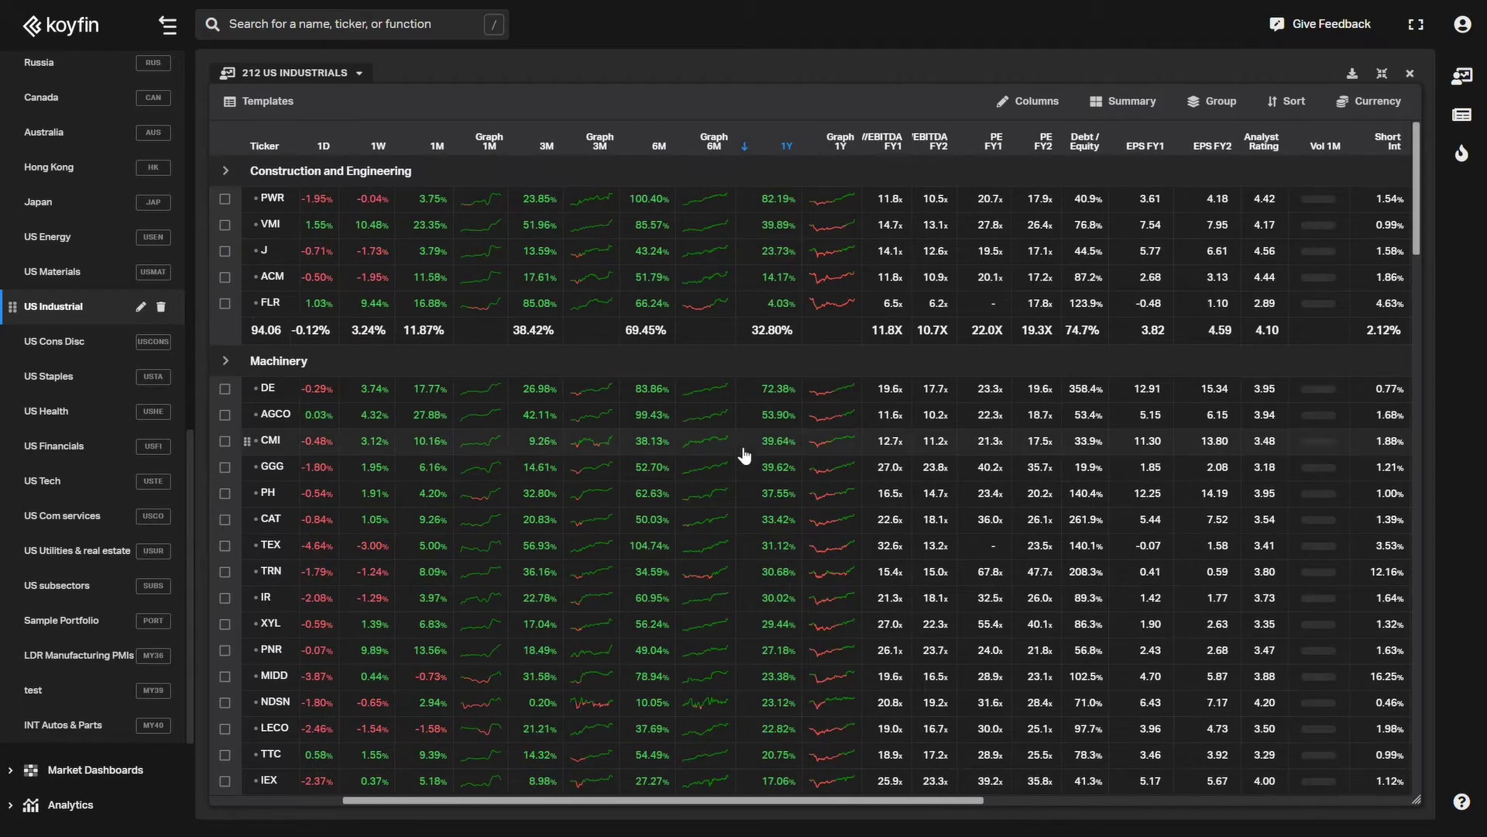
scroll(743, 449, "down", 2)
scroll(742, 449, "left", 1)
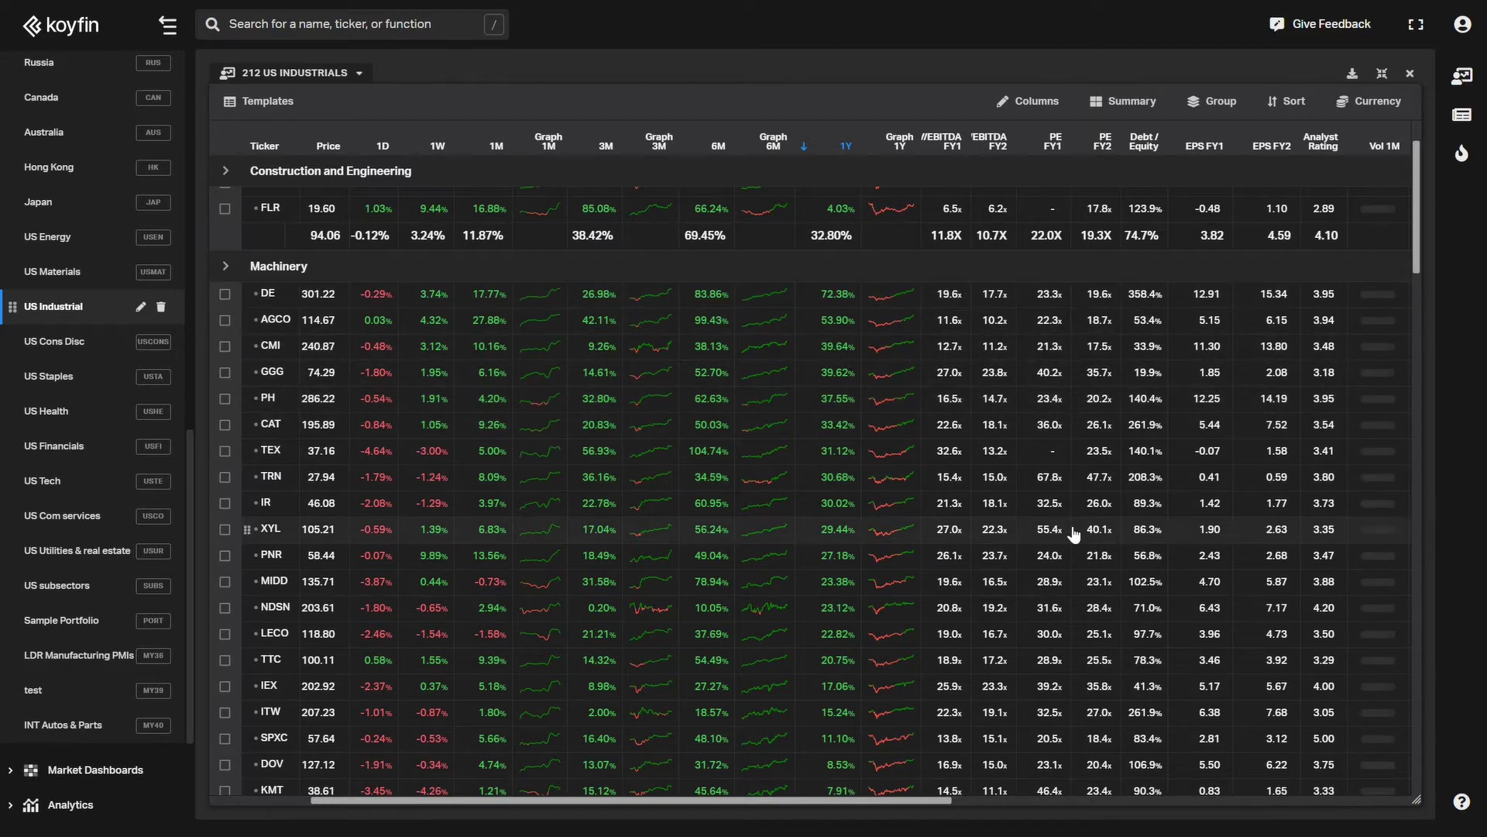
scroll(1073, 533, "down", 5)
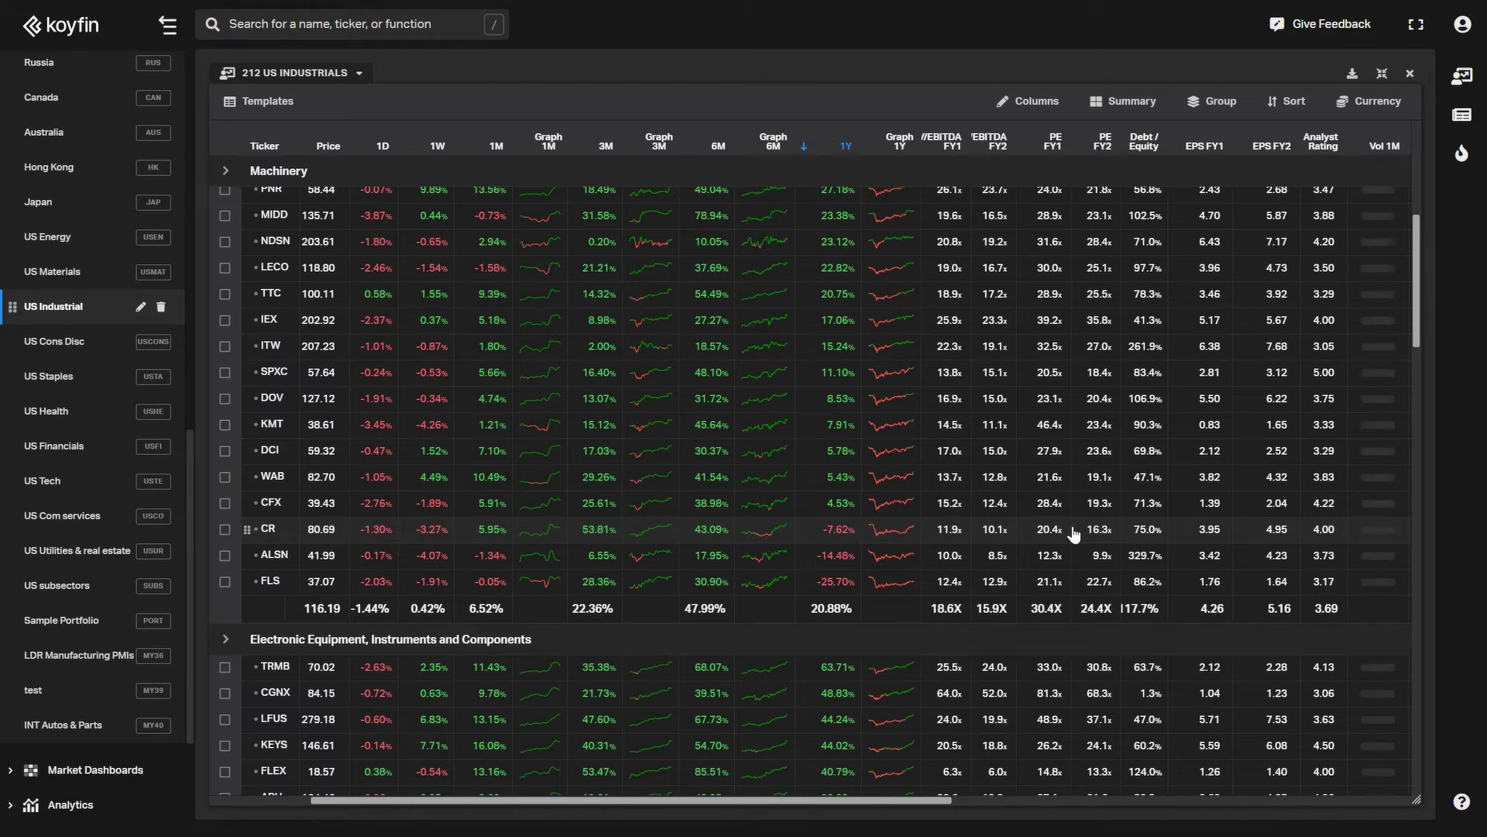
scroll(1073, 533, "right", 5)
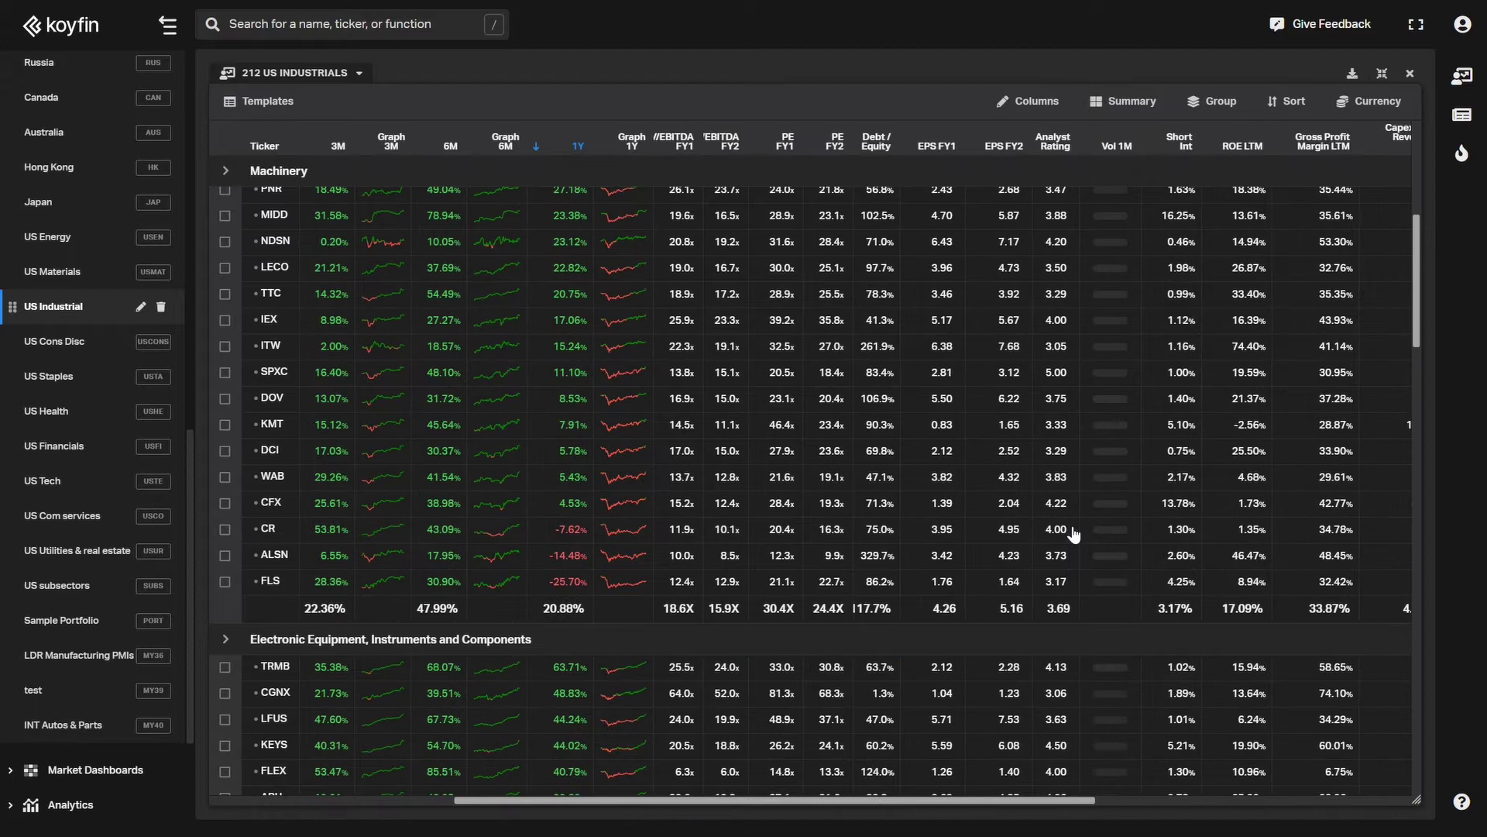
scroll(1073, 533, "right", 5)
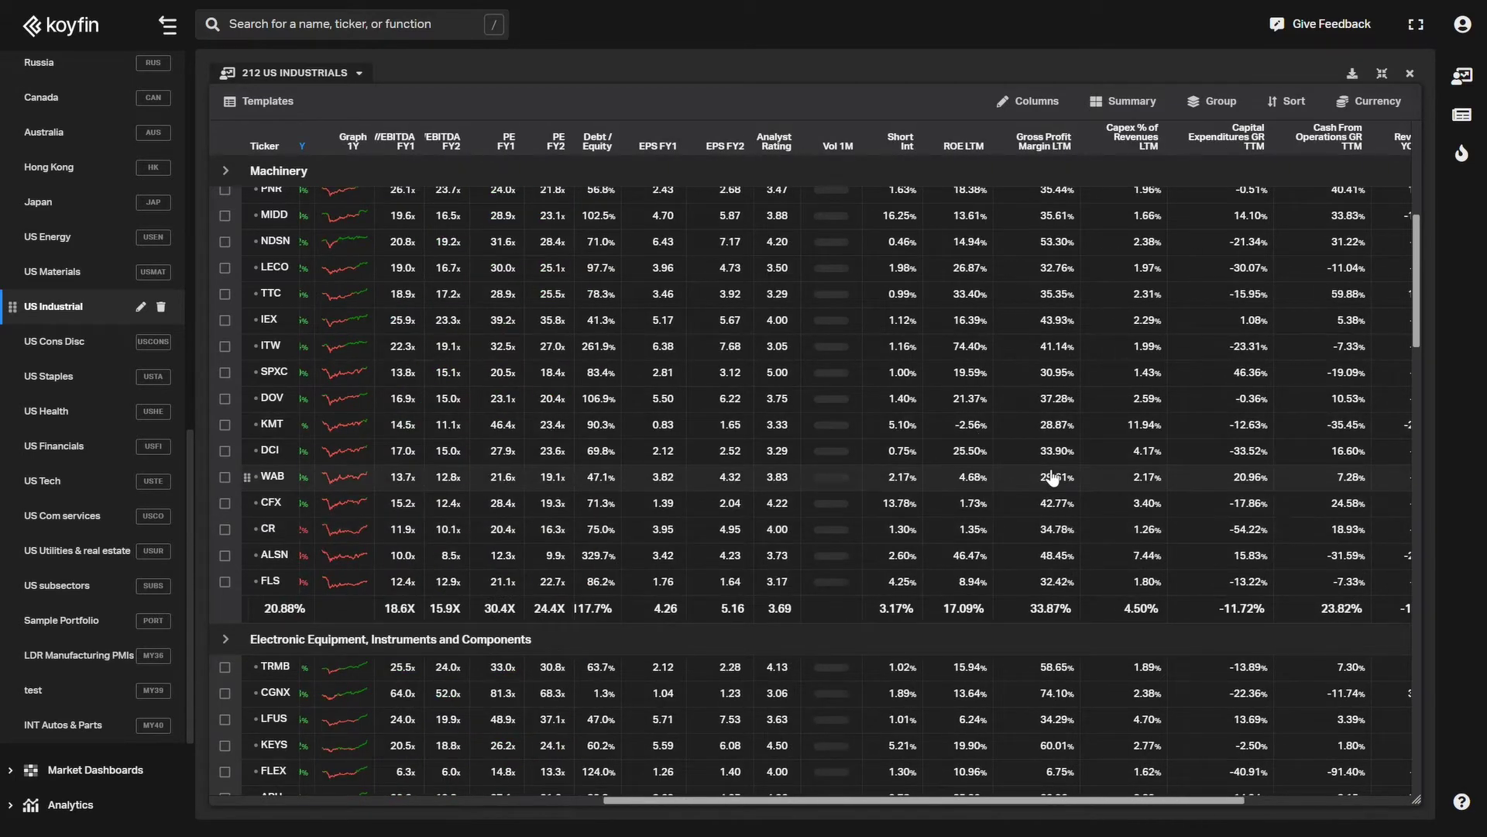
scroll(1049, 478, "right", 3)
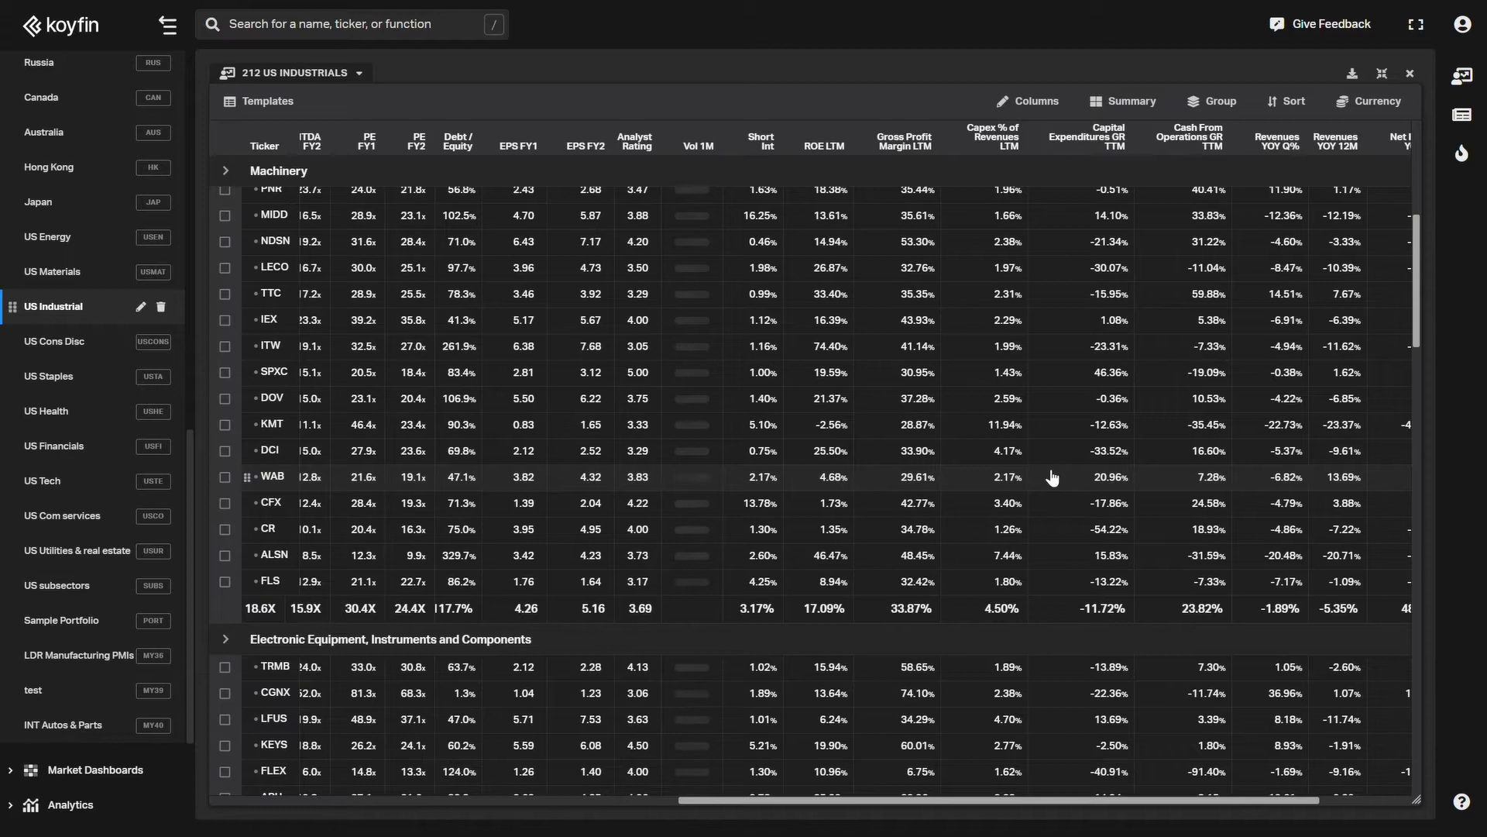
scroll(1044, 468, "left", 5)
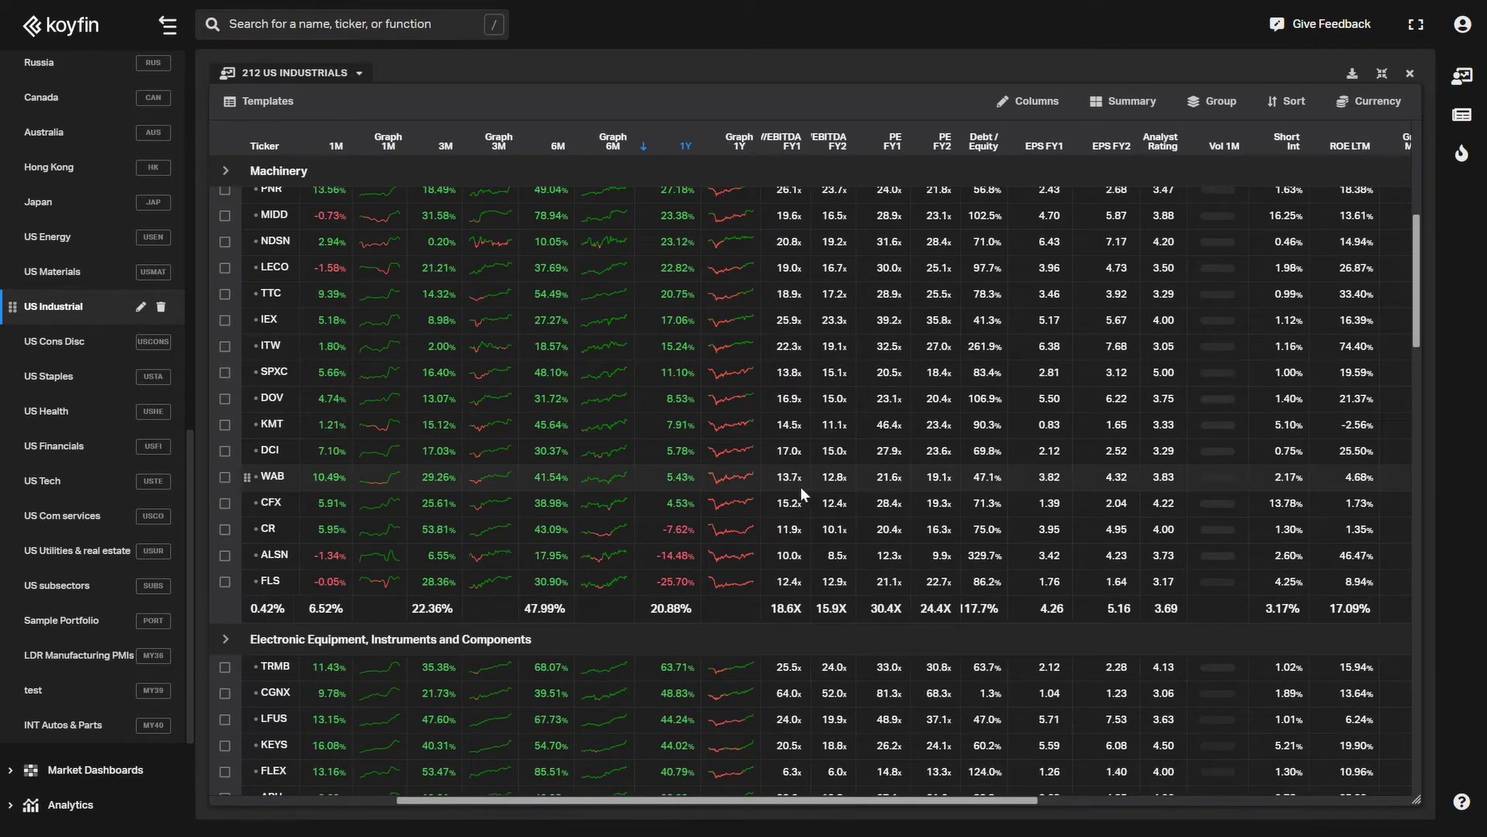
scroll(803, 490, "left", 1)
scroll(801, 486, "left", 3)
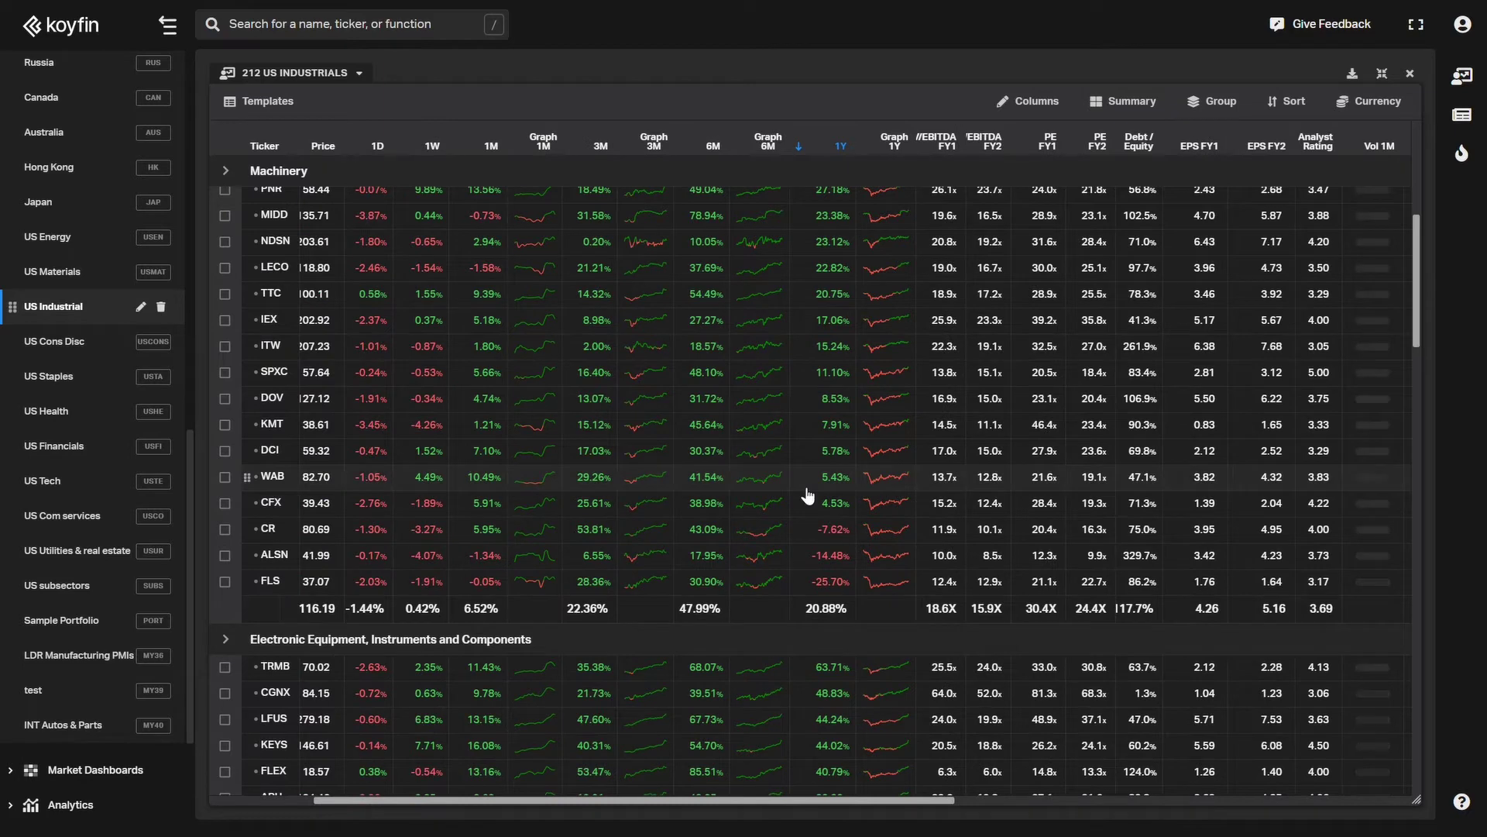
scroll(801, 487, "up", 3)
scroll(803, 488, "left", 5)
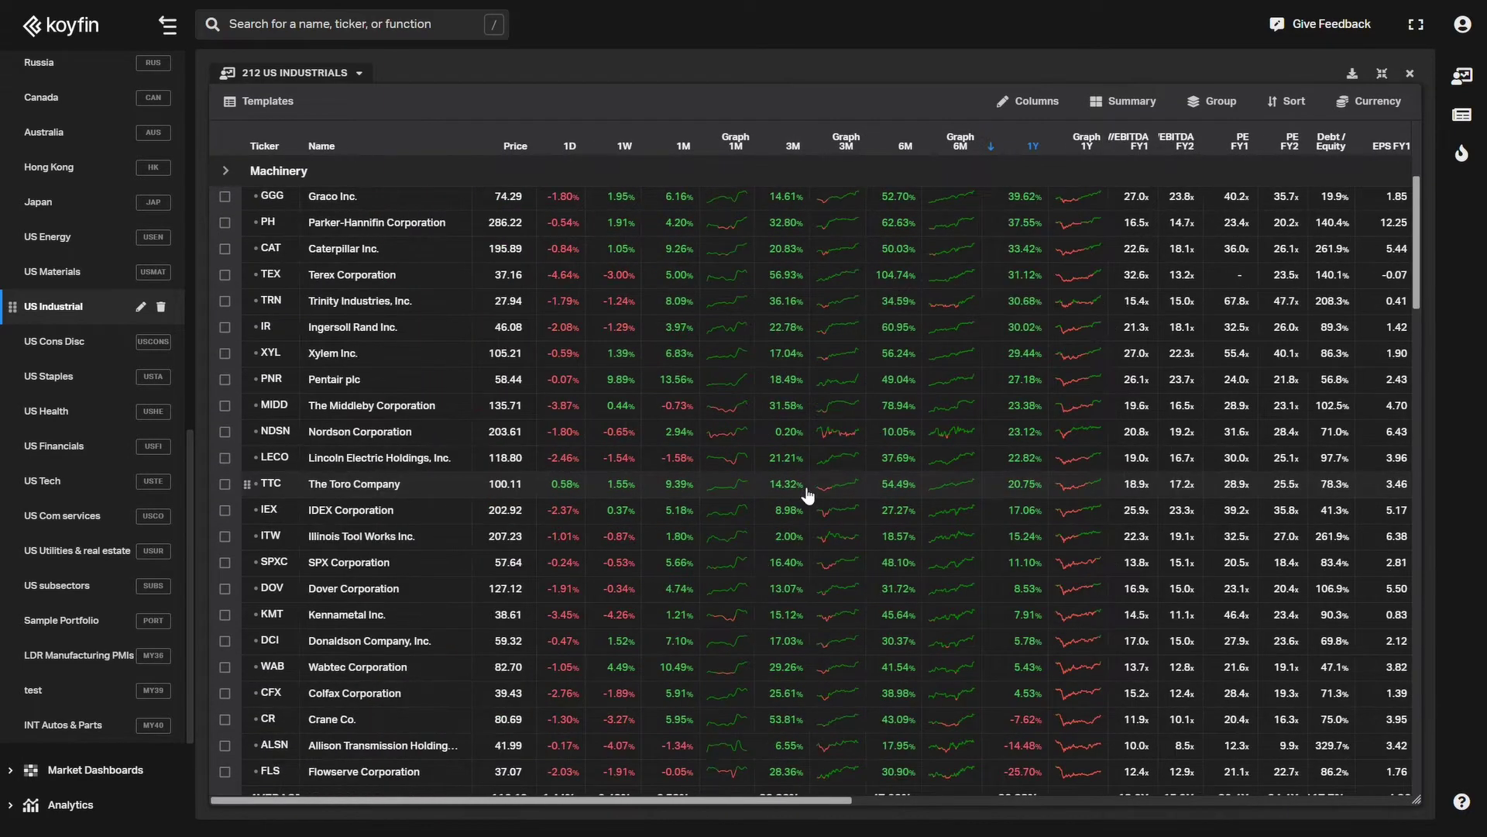
scroll(805, 492, "up", 3)
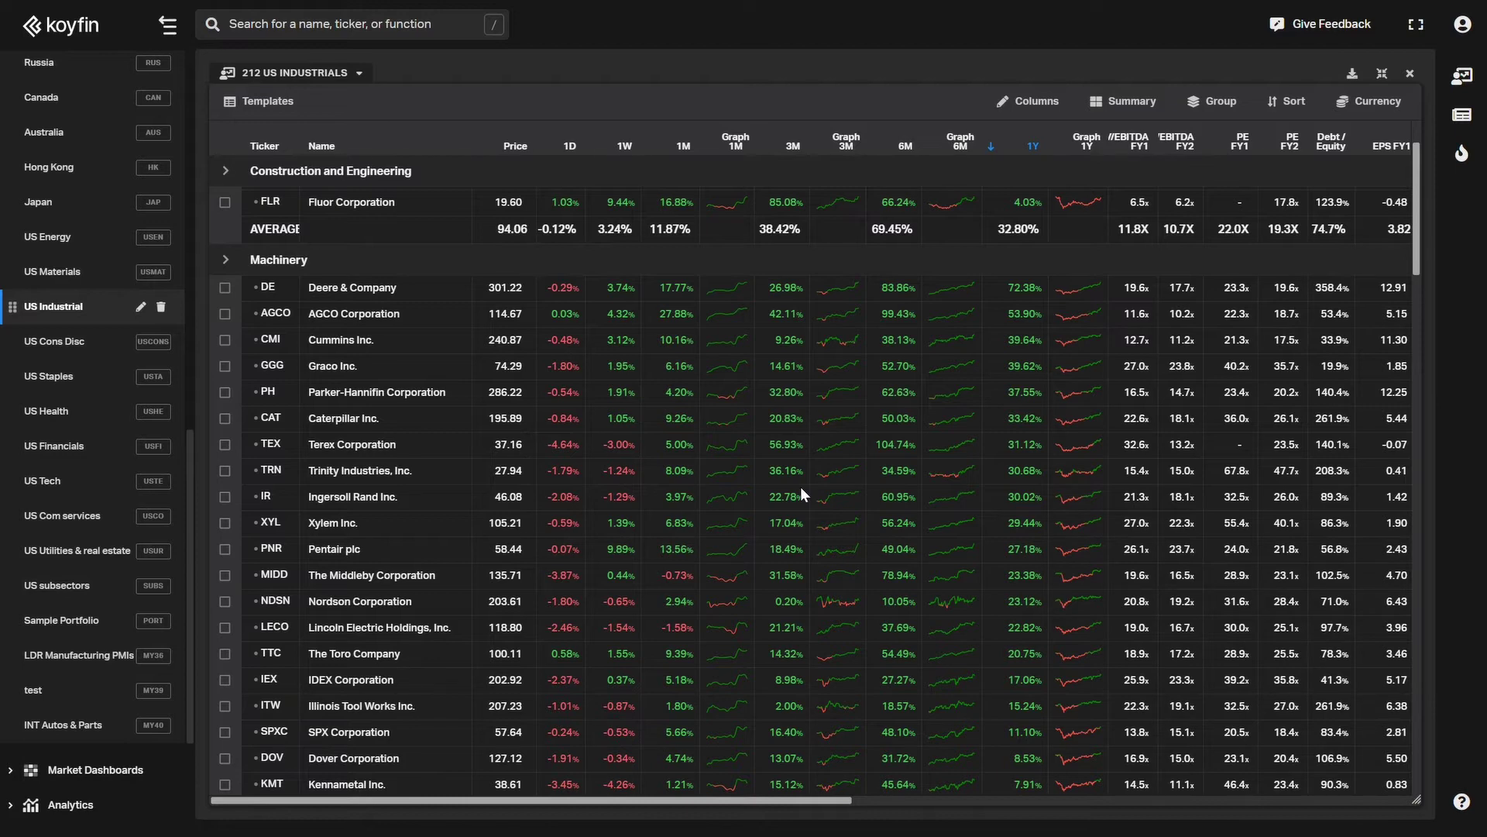
scroll(801, 486, "up", 2)
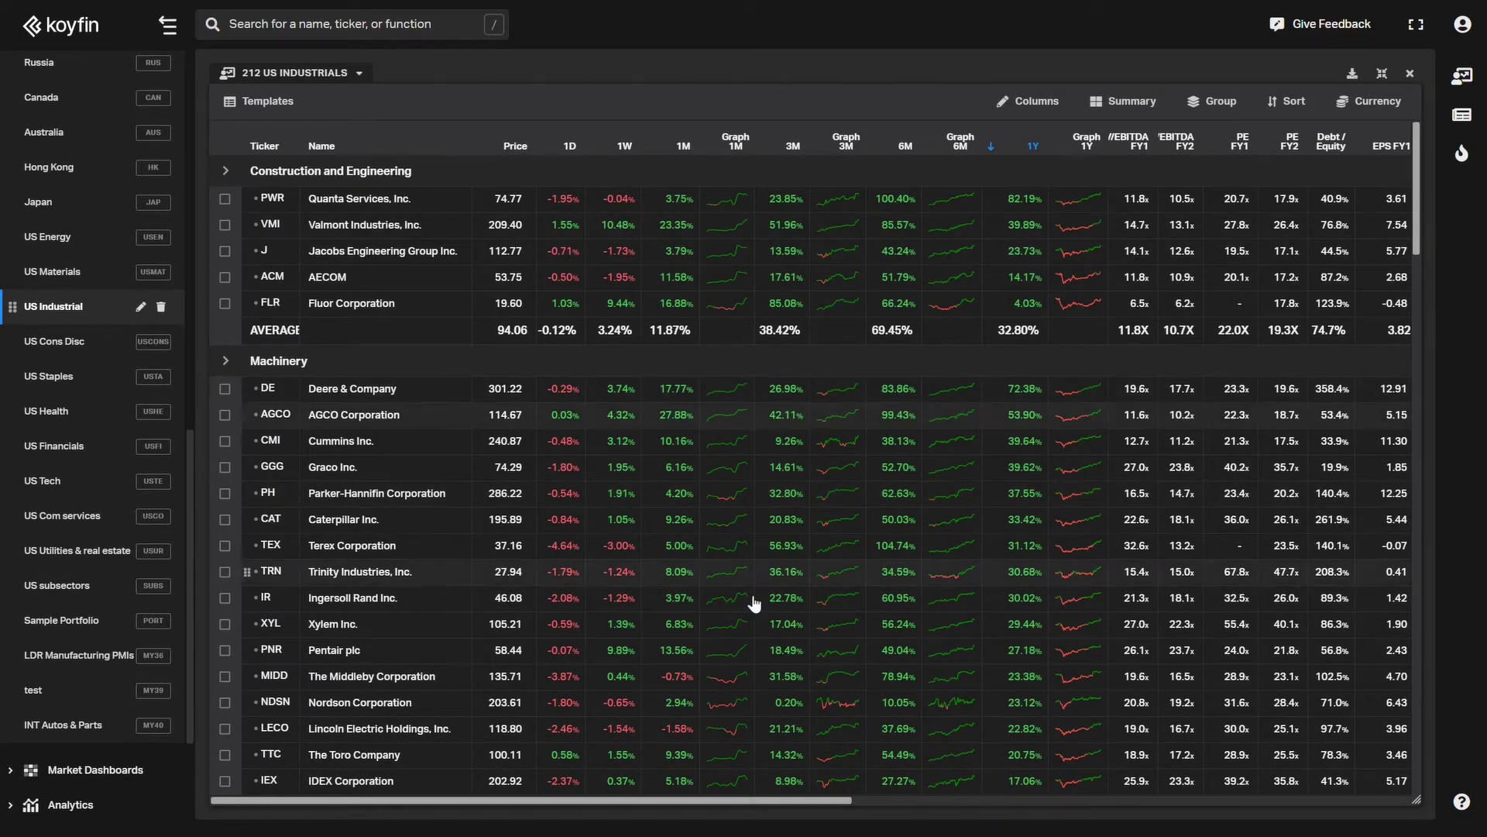
scroll(754, 603, "down", 5)
scroll(754, 603, "down", 5)
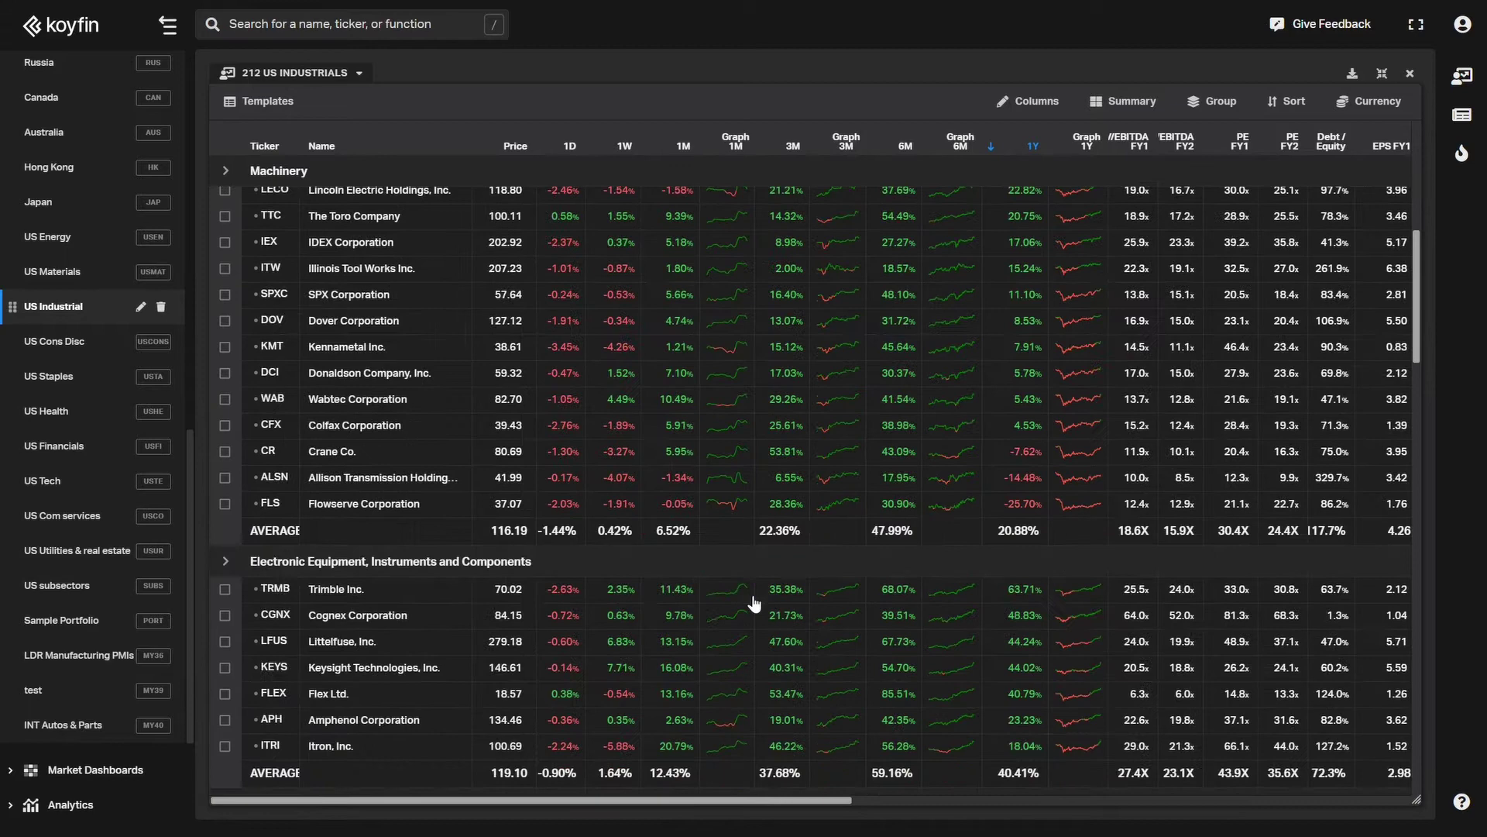
scroll(752, 597, "up", 3)
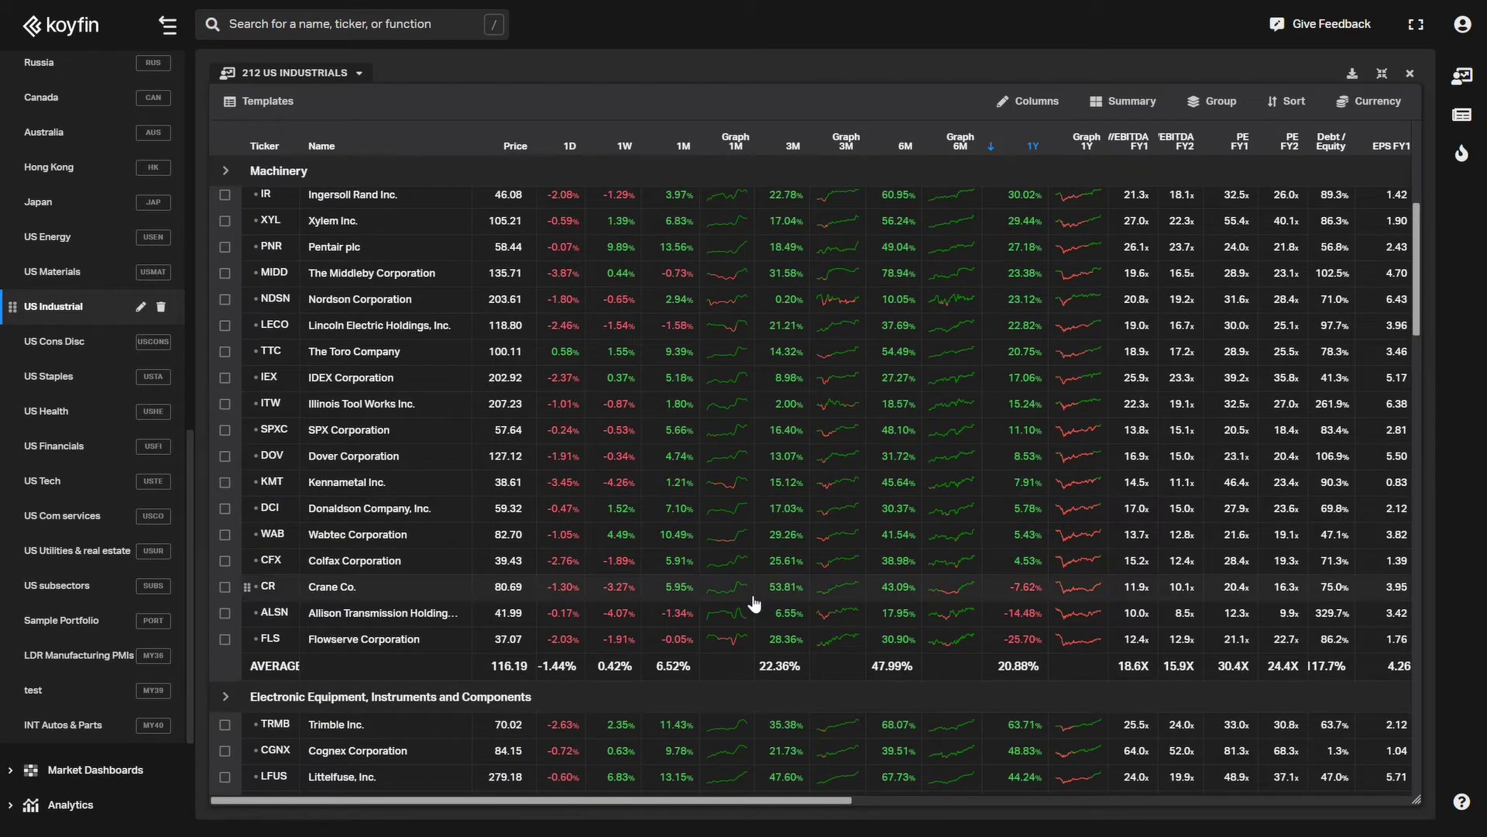
scroll(748, 597, "right", 2)
scroll(747, 594, "right", 2)
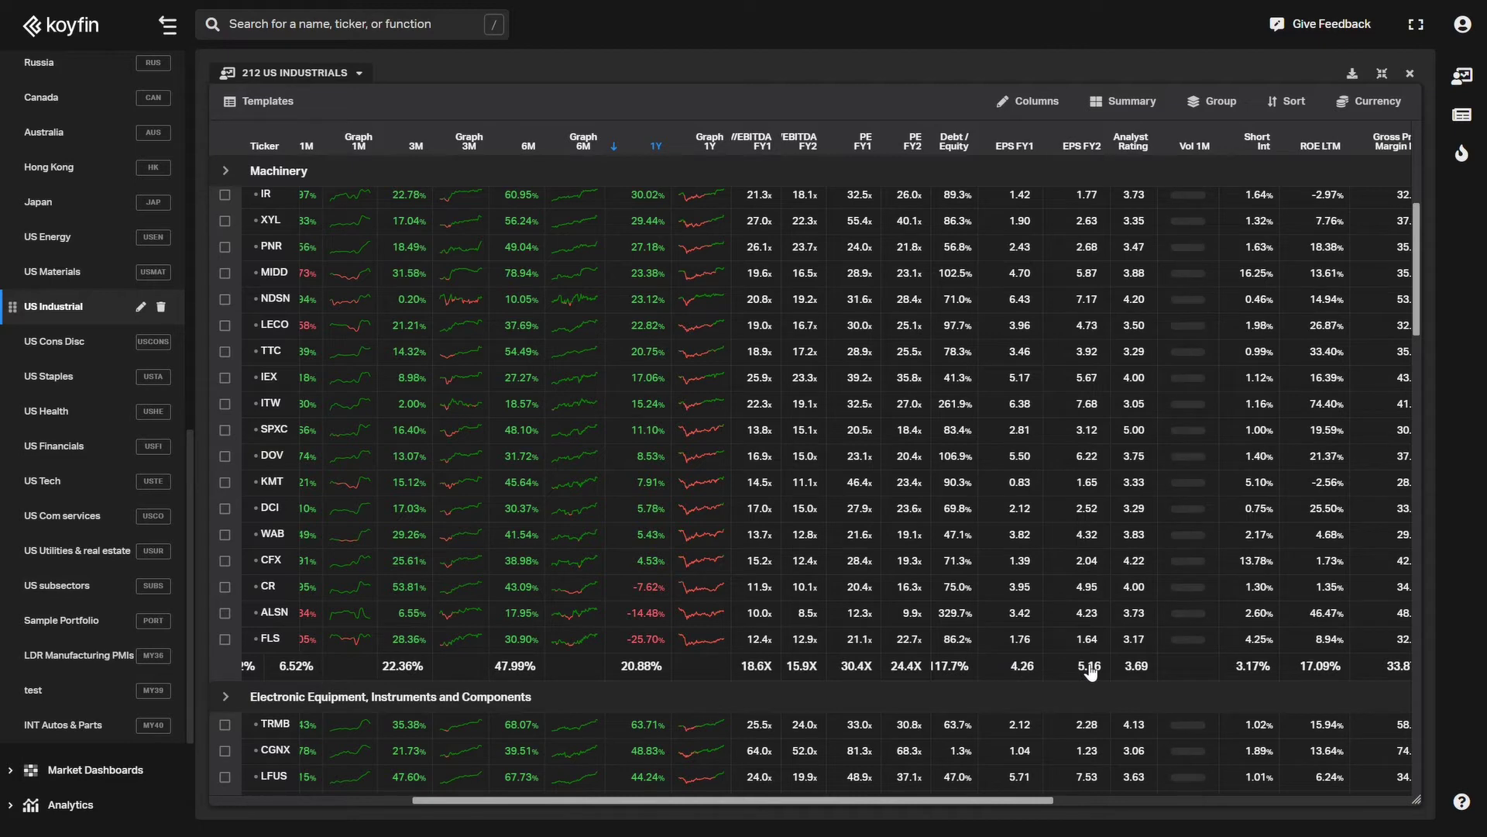
scroll(1090, 671, "right", 5)
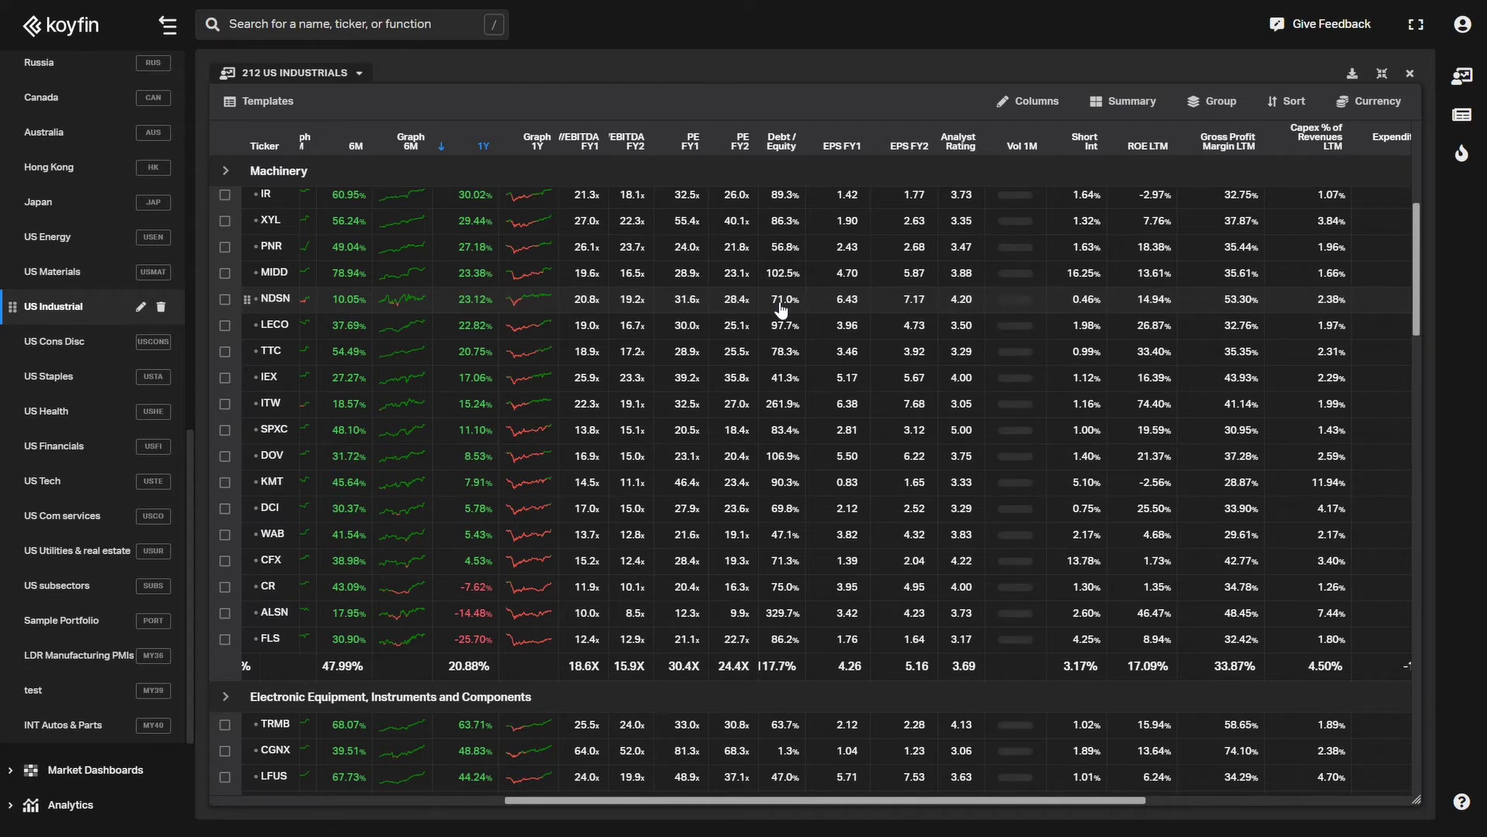
scroll(781, 309, "left", 3)
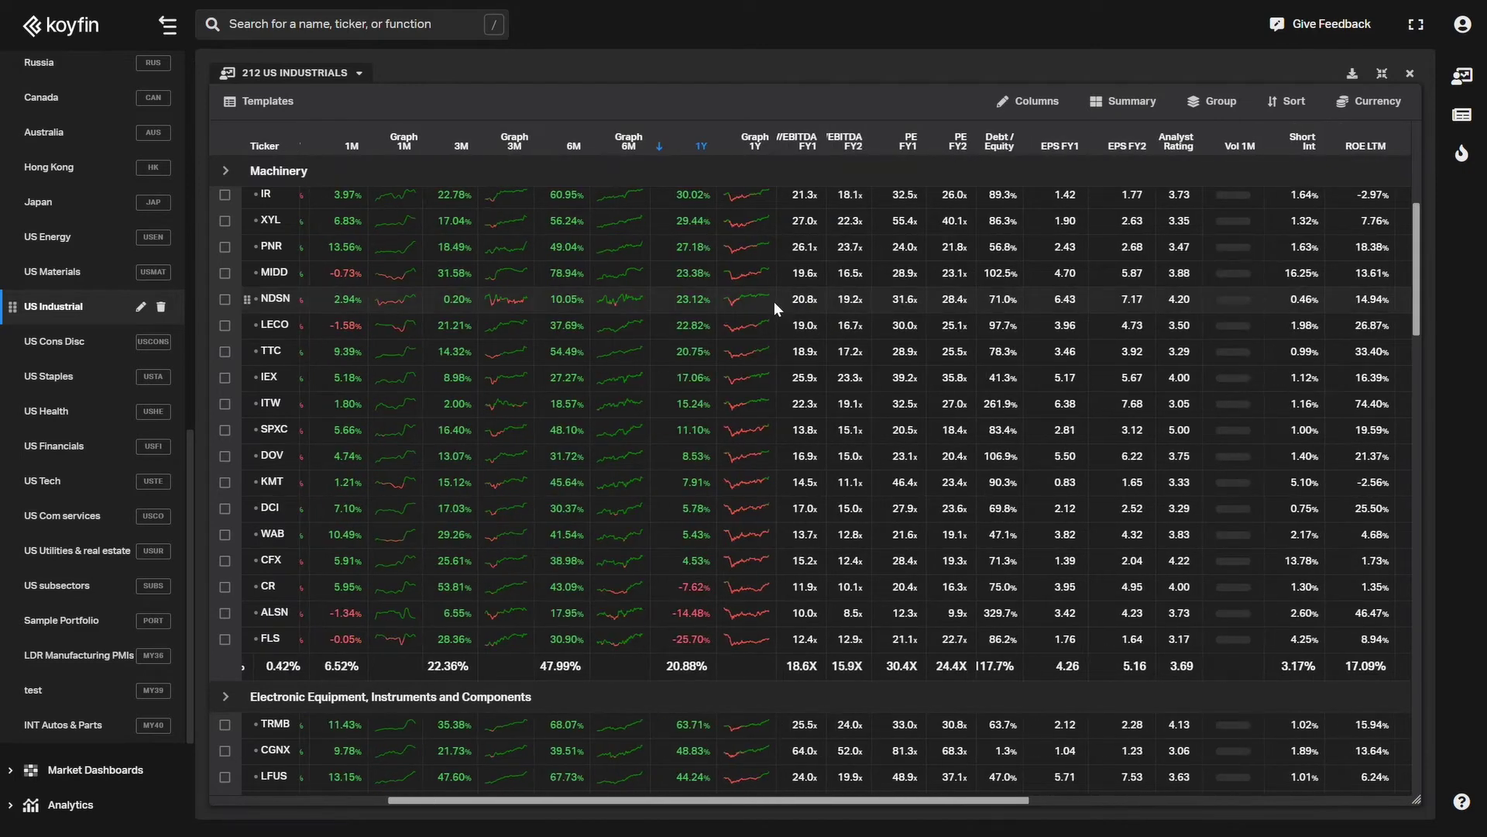
scroll(780, 309, "left", 3)
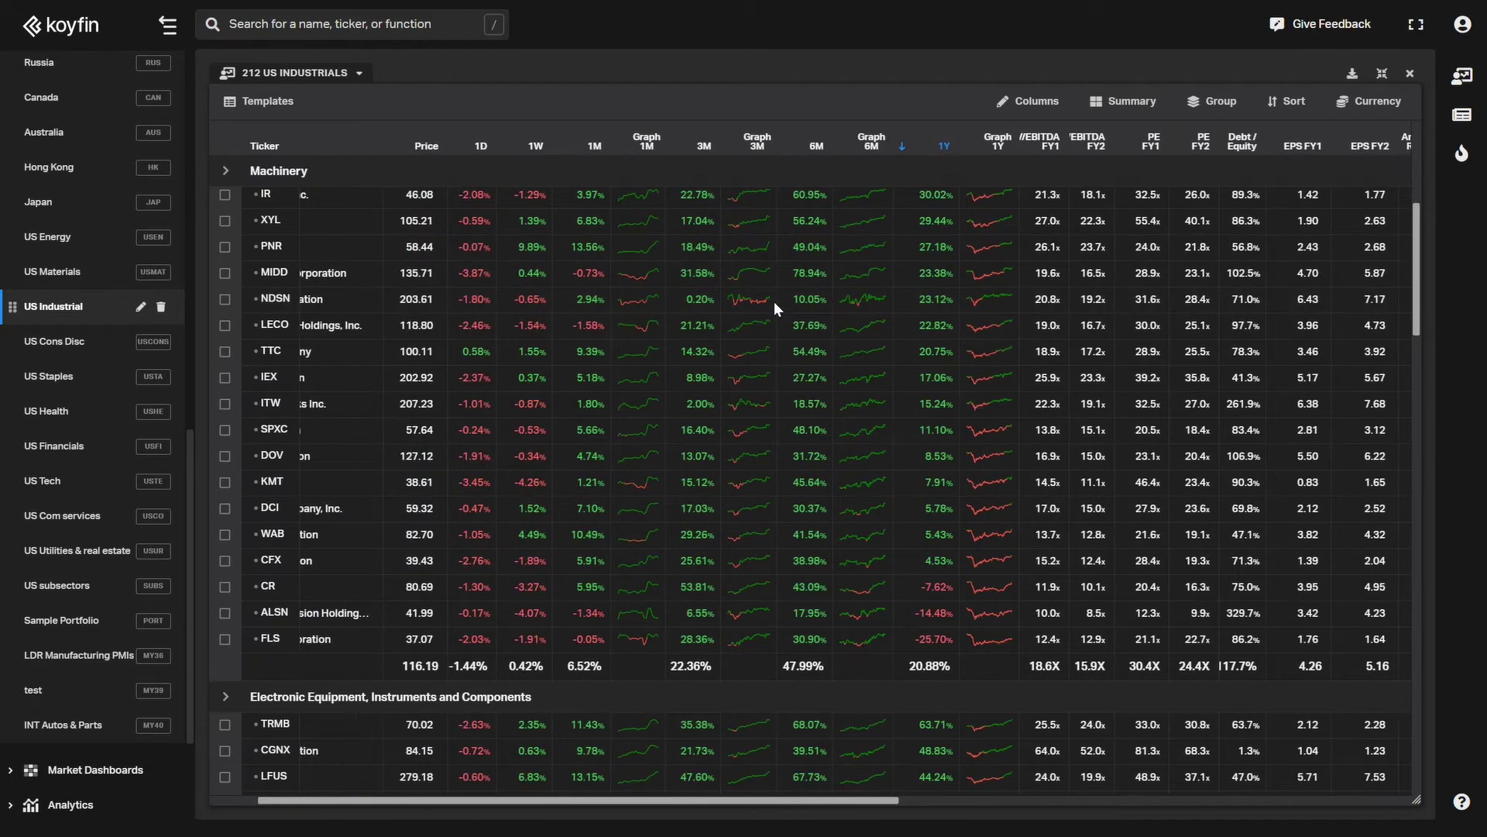
scroll(783, 387, "up", 2)
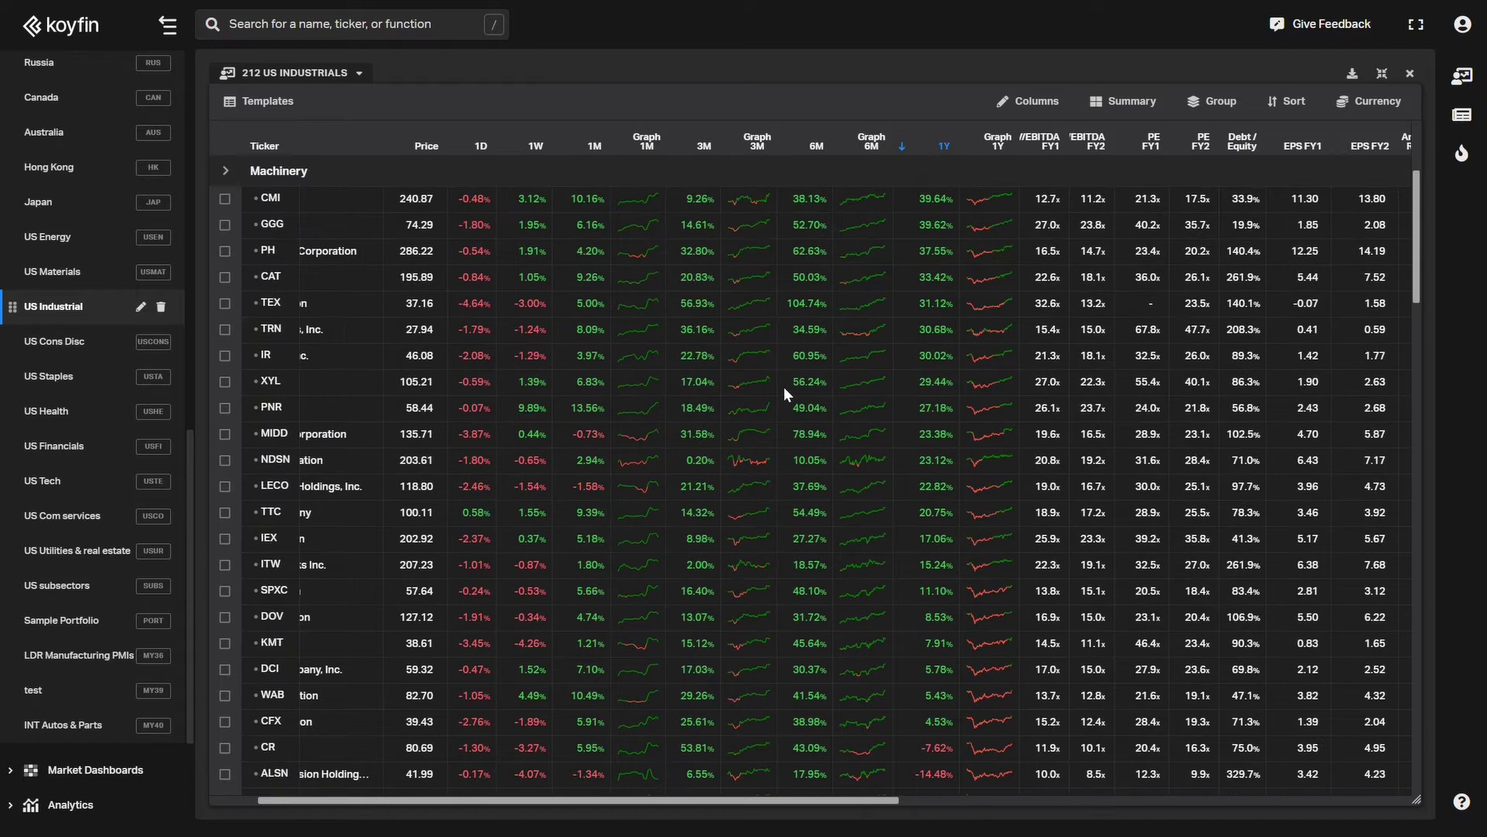
scroll(788, 394, "up", 2)
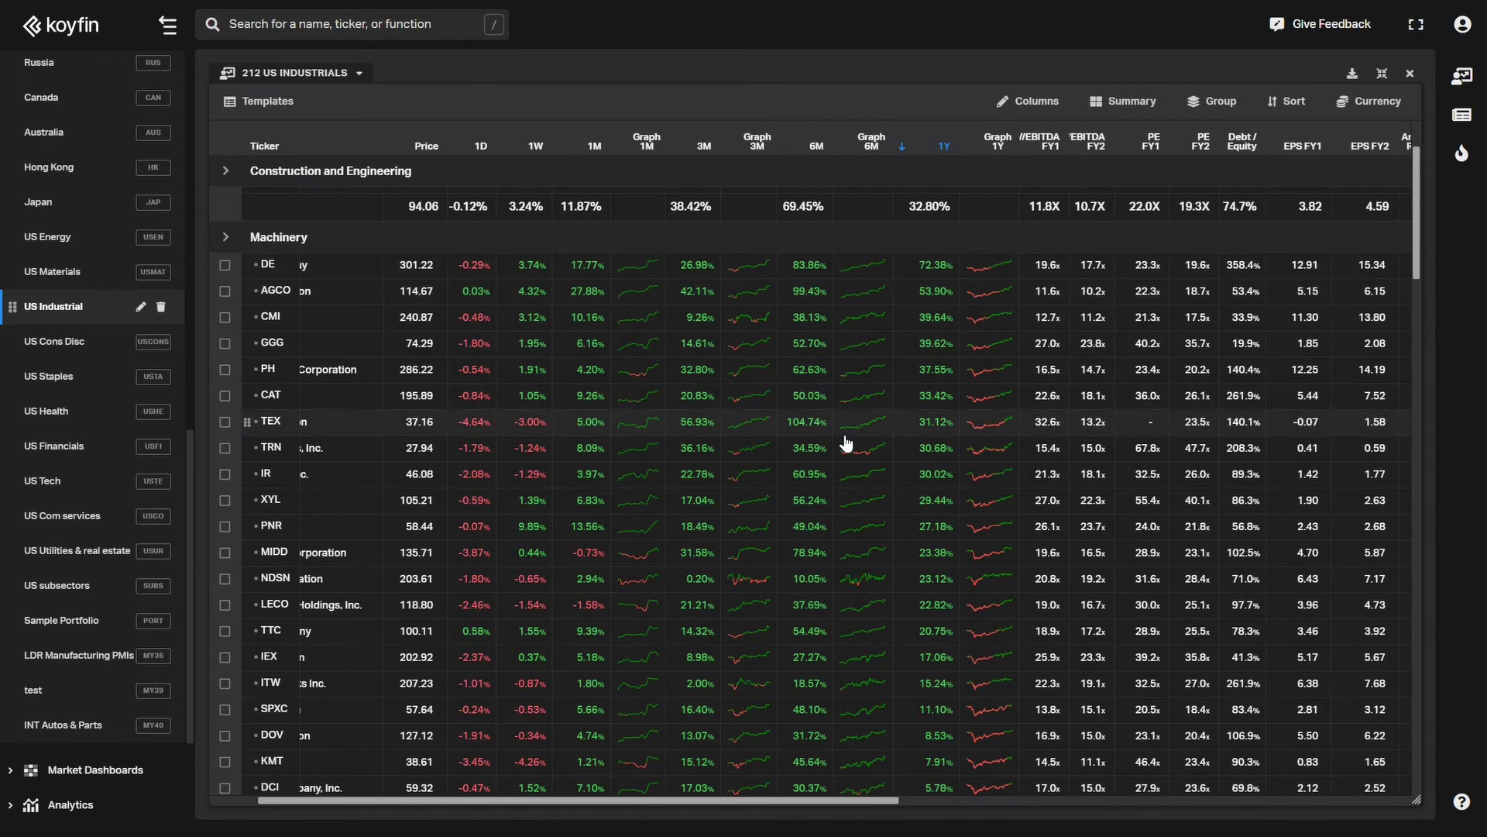
scroll(846, 443, "down", 5)
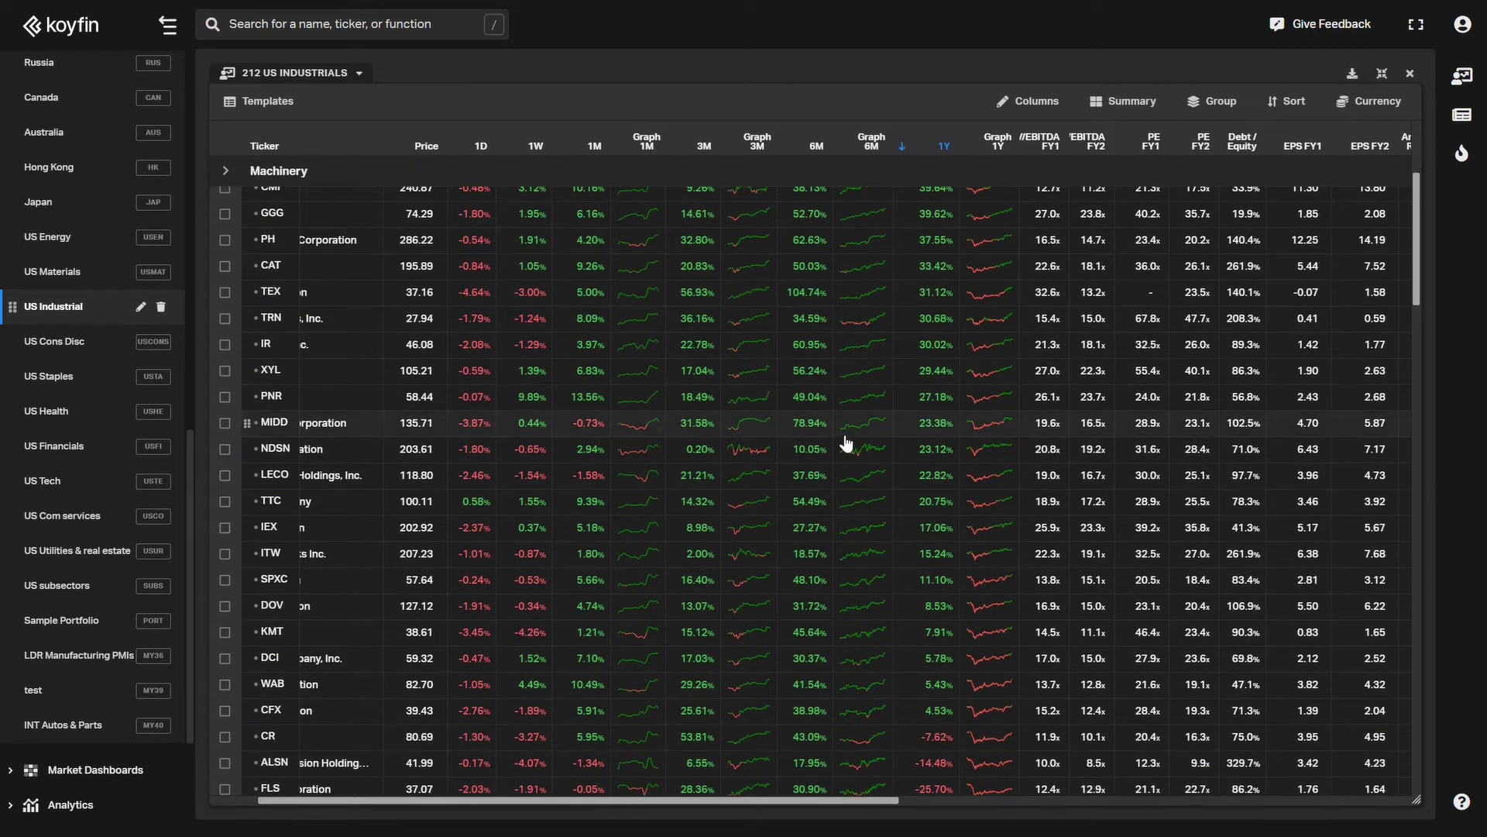
scroll(845, 443, "down", 2)
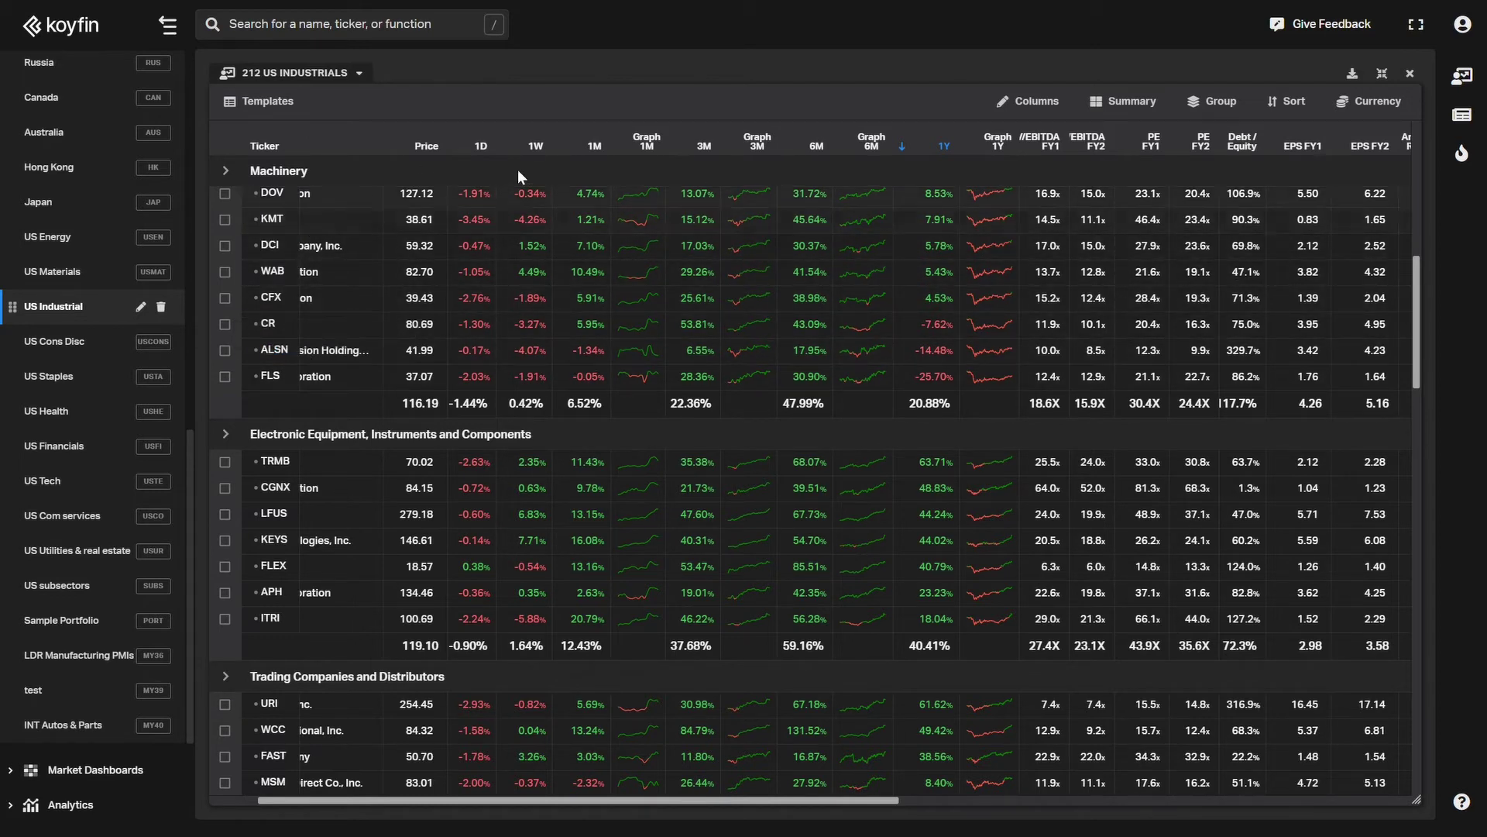
left_click(260, 106)
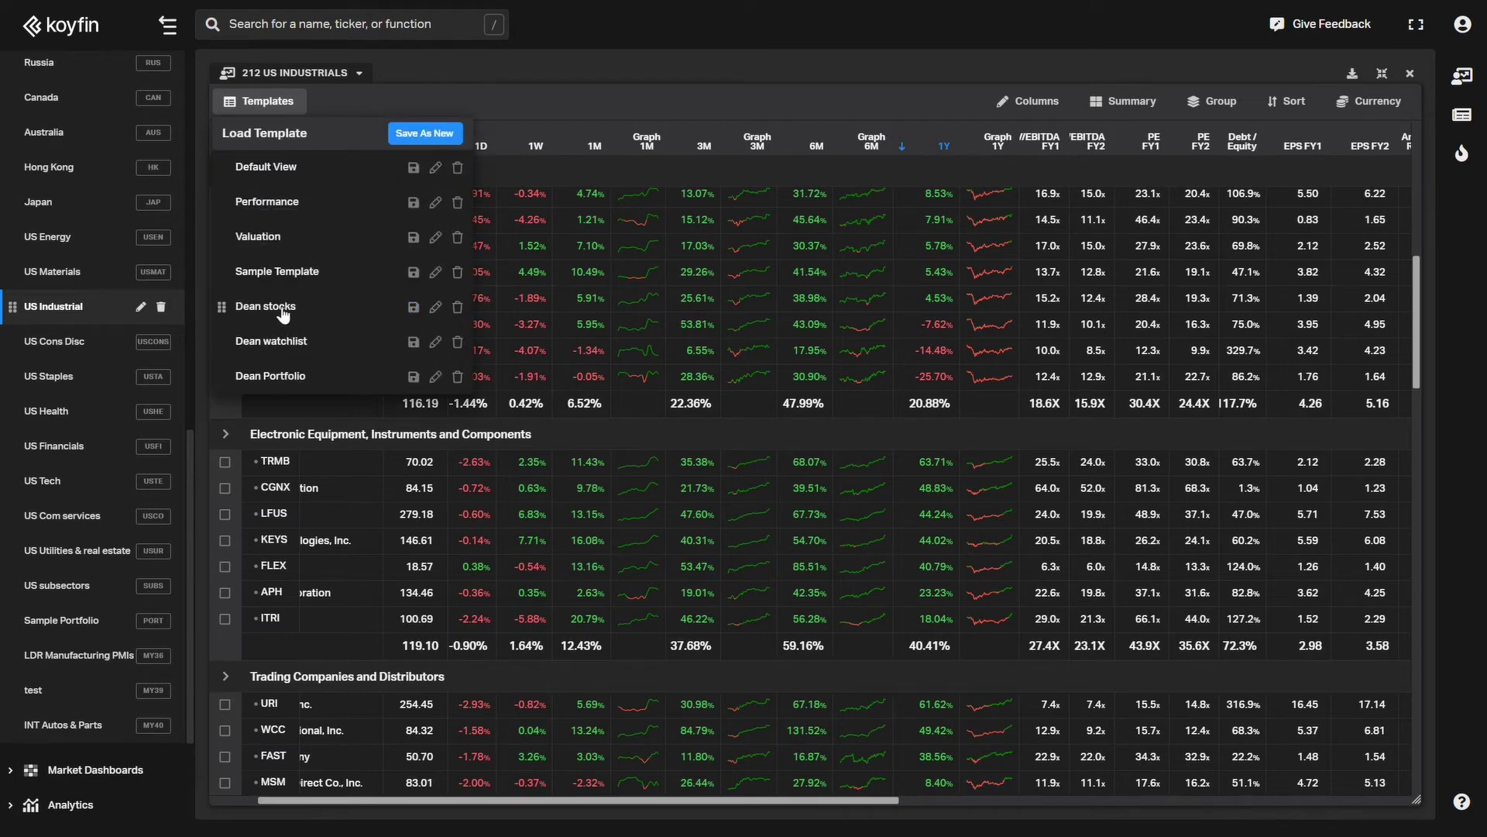
left_click(607, 108)
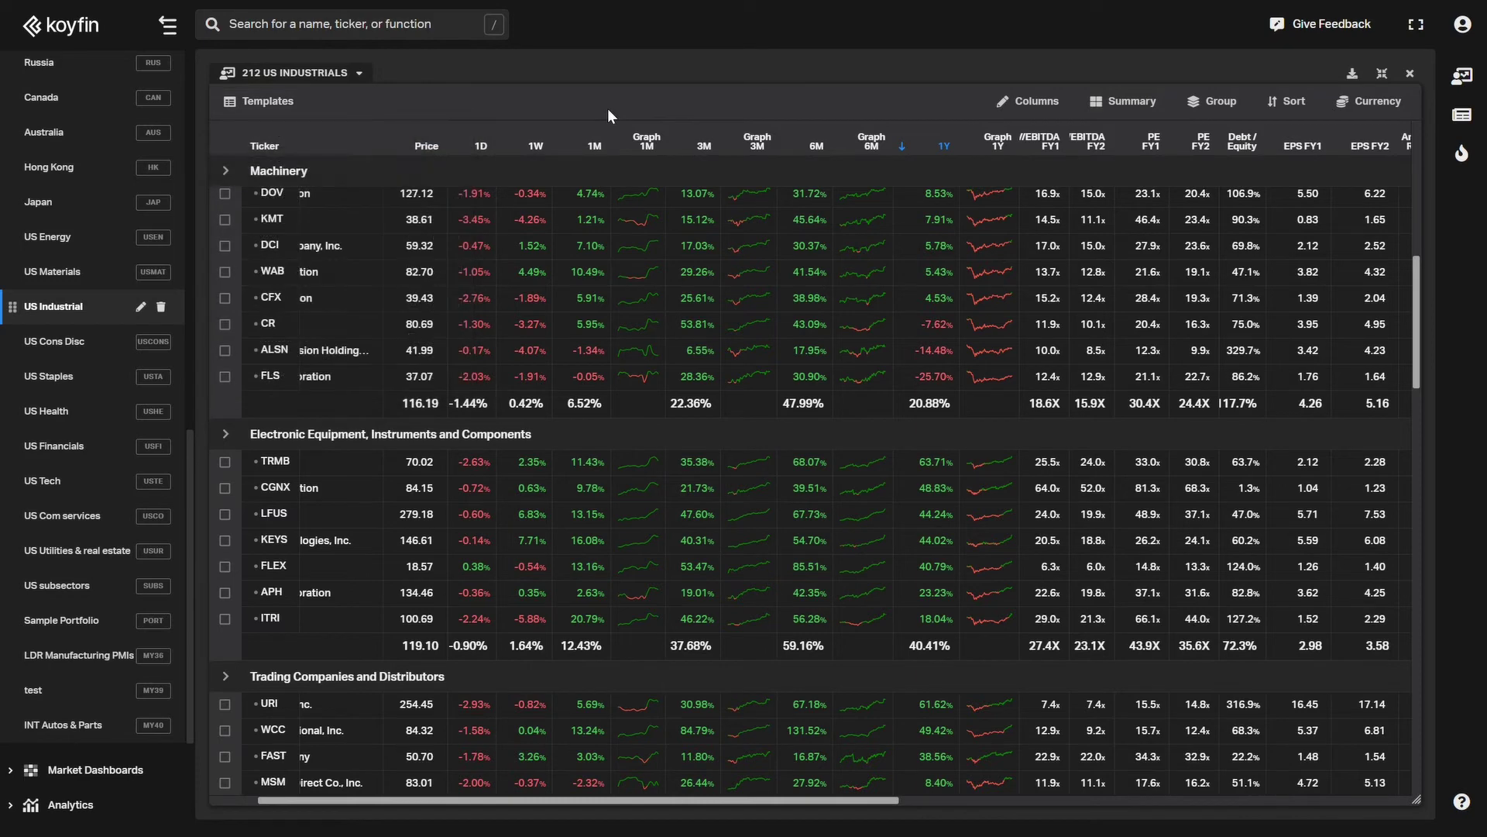
left_click(1046, 114)
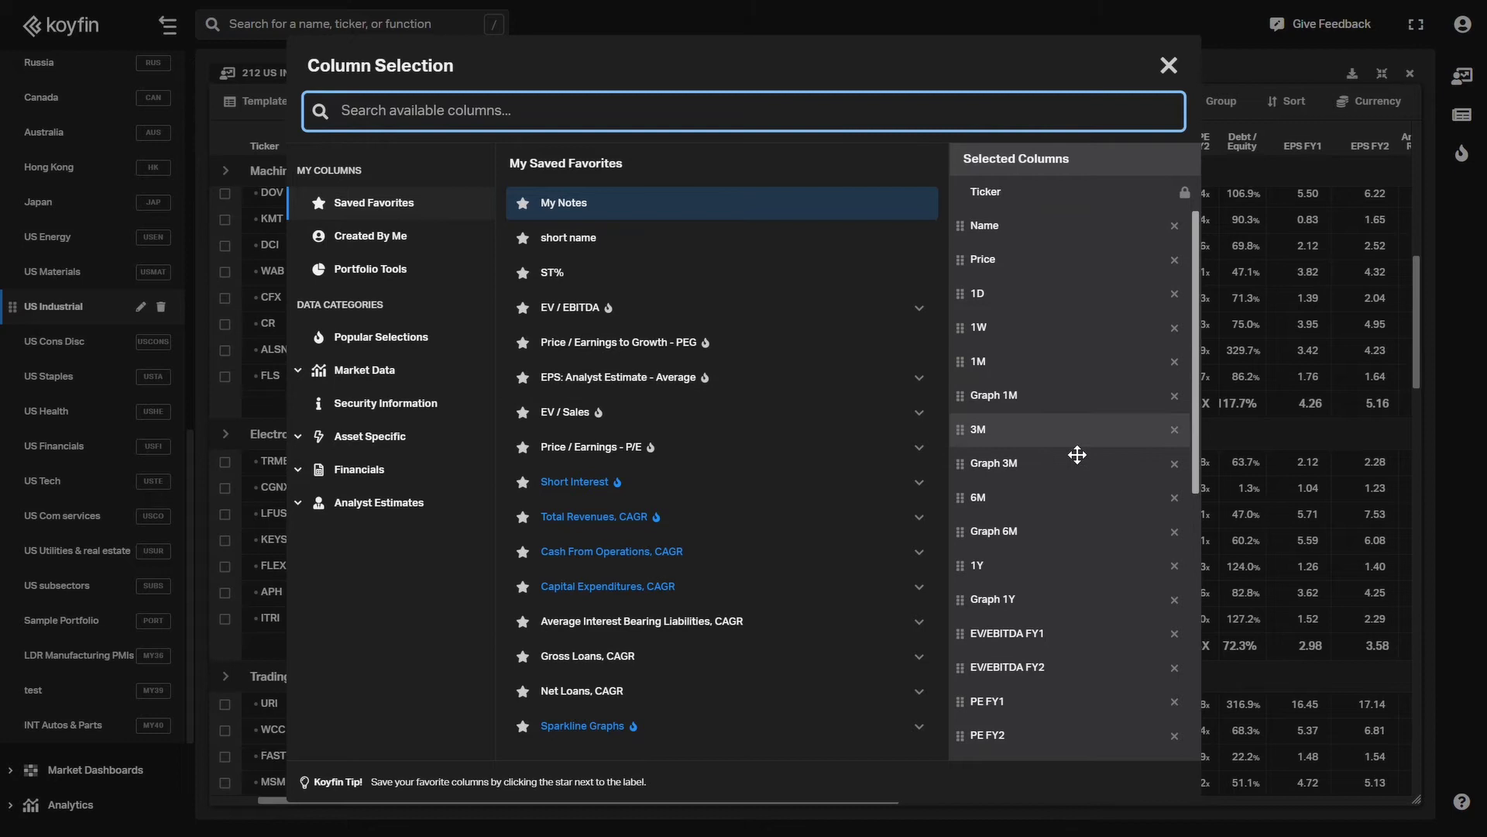
scroll(1078, 455, "down", 10)
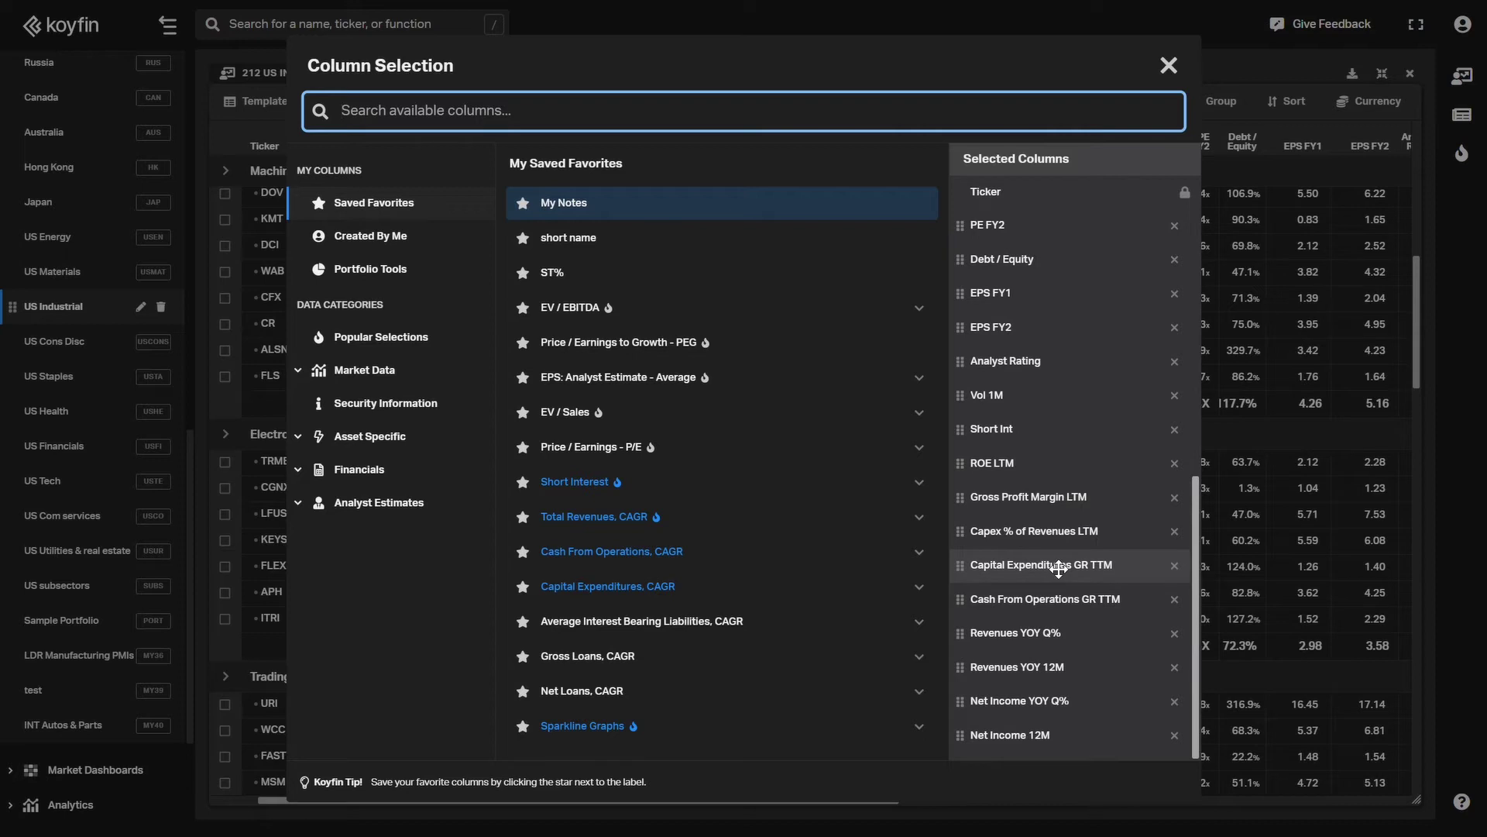
scroll(1054, 568, "up", 2)
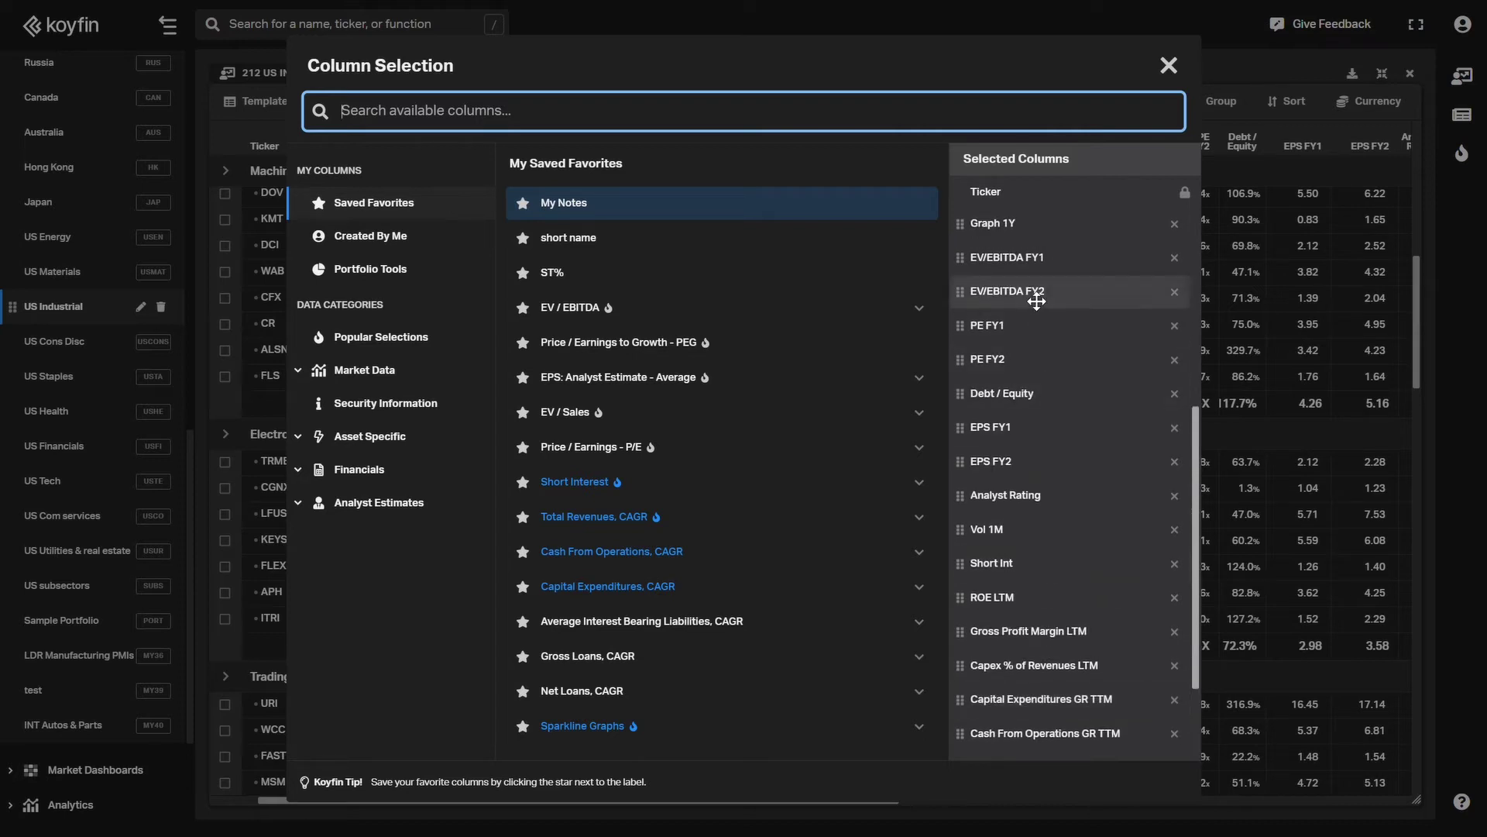
scroll(1029, 375, "up", 5)
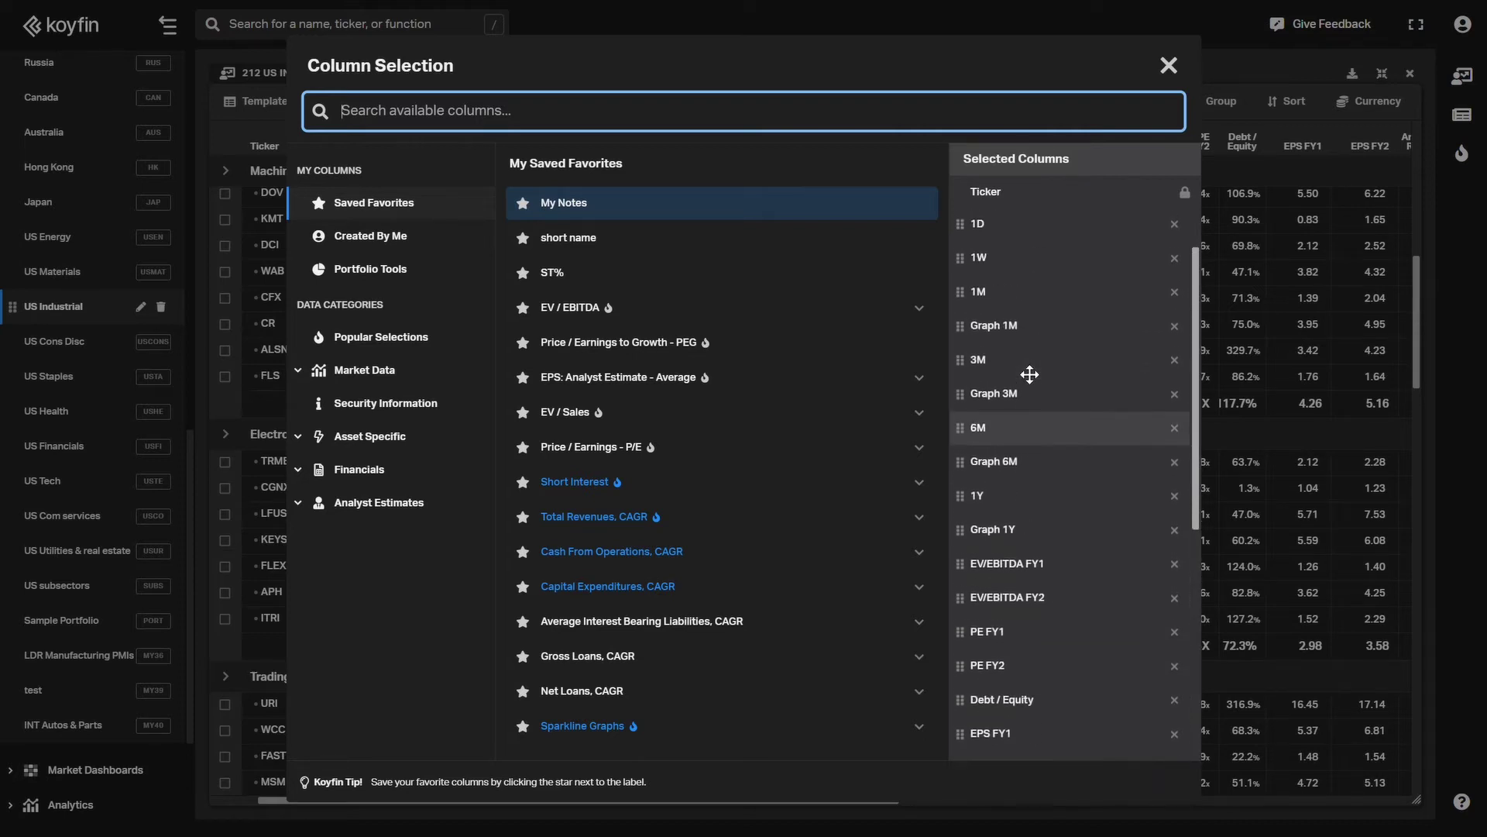
scroll(1029, 374, "down", 8)
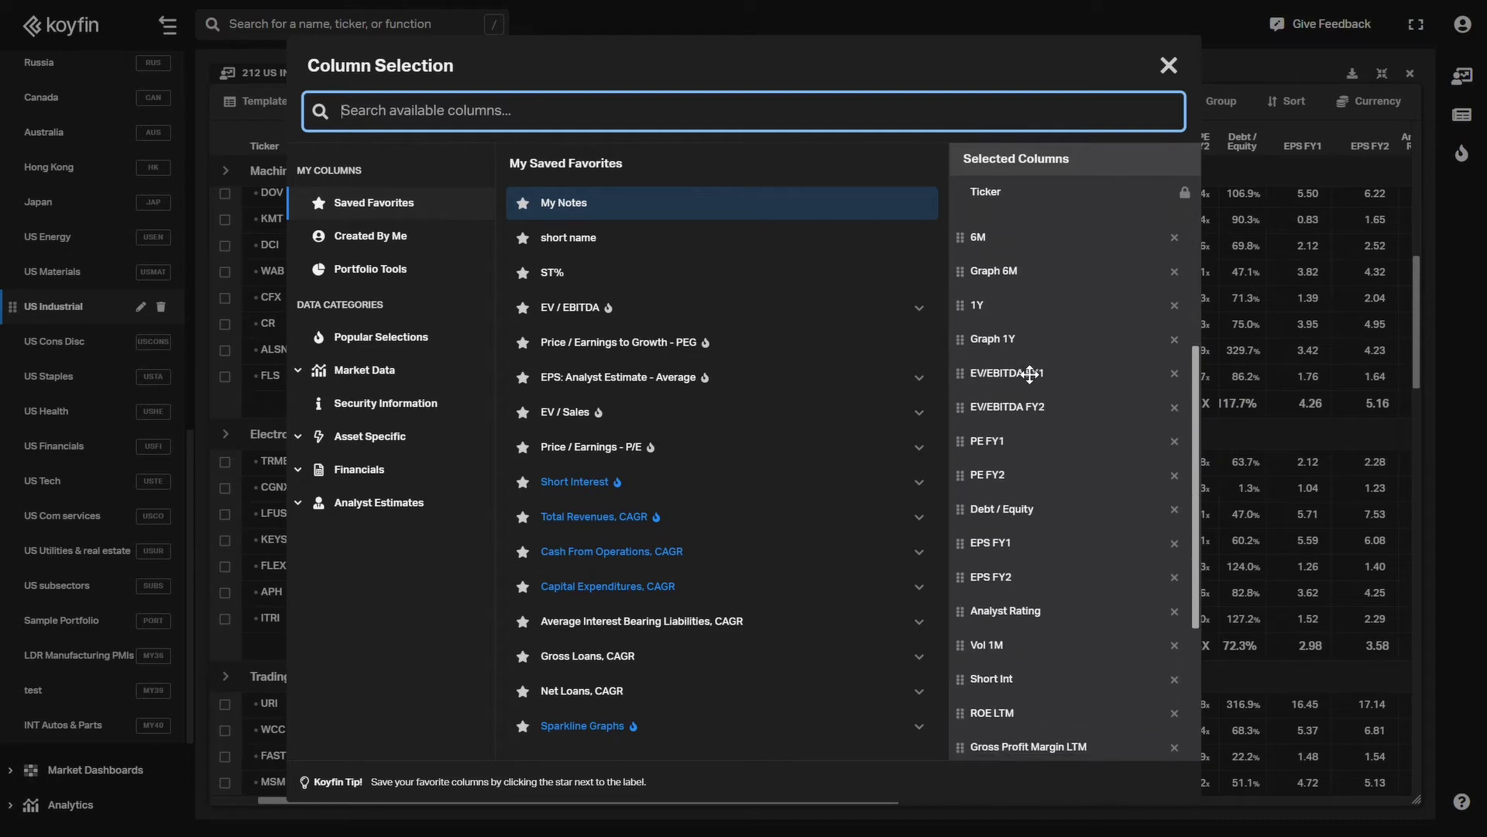
left_click(1169, 65)
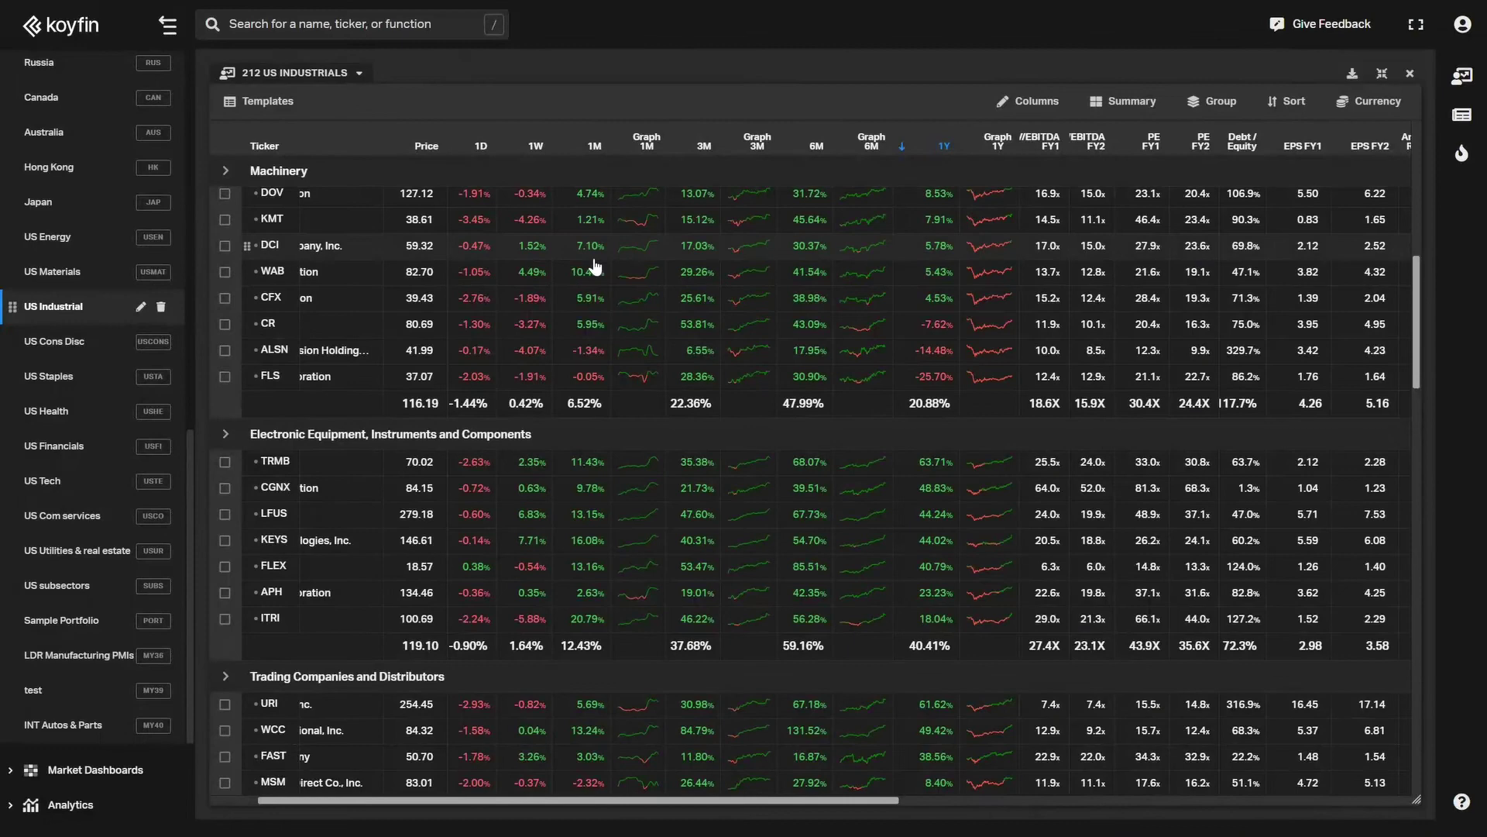
left_click(266, 105)
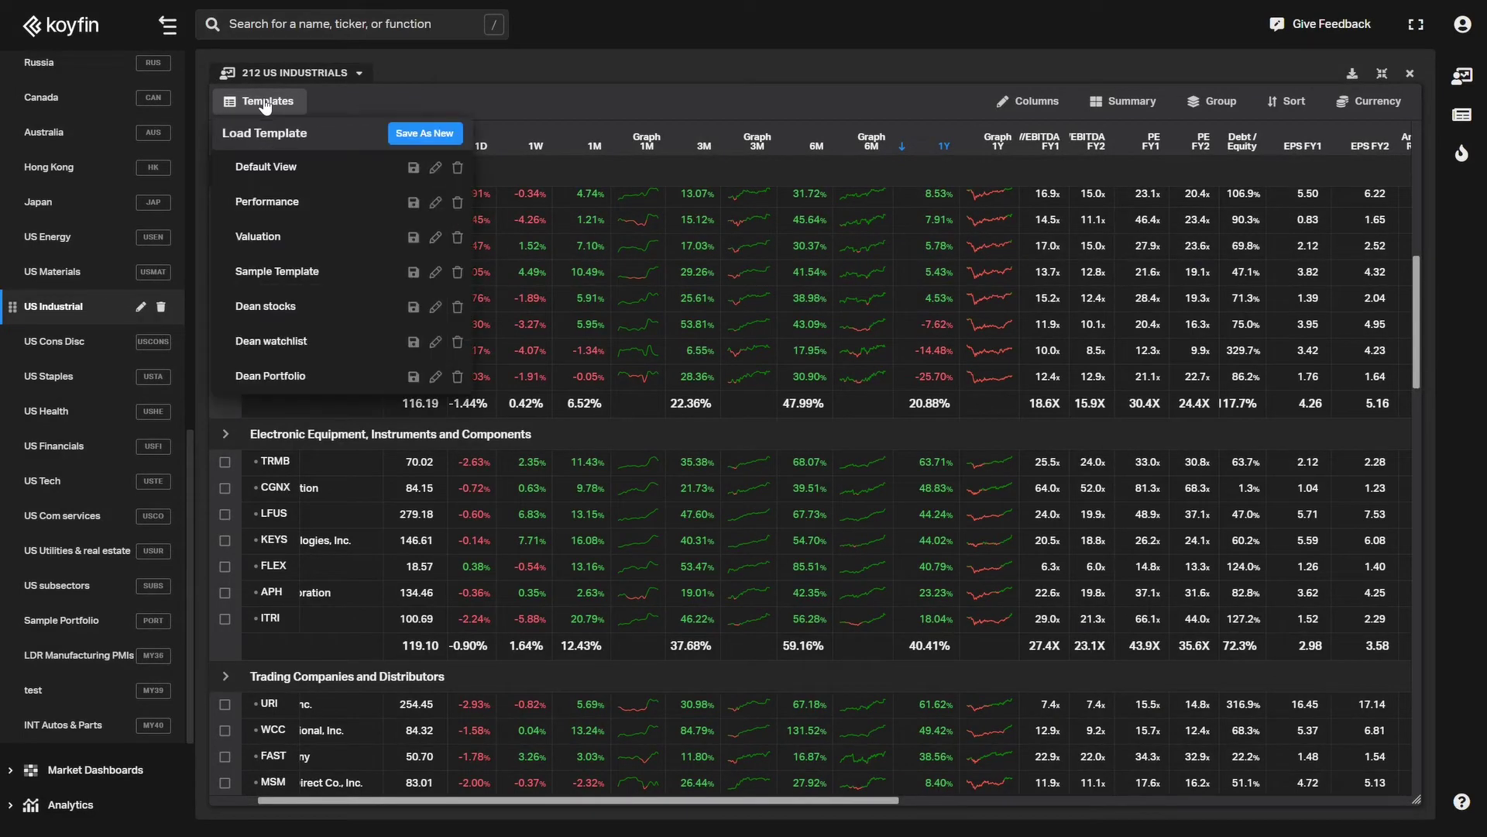
left_click(317, 308)
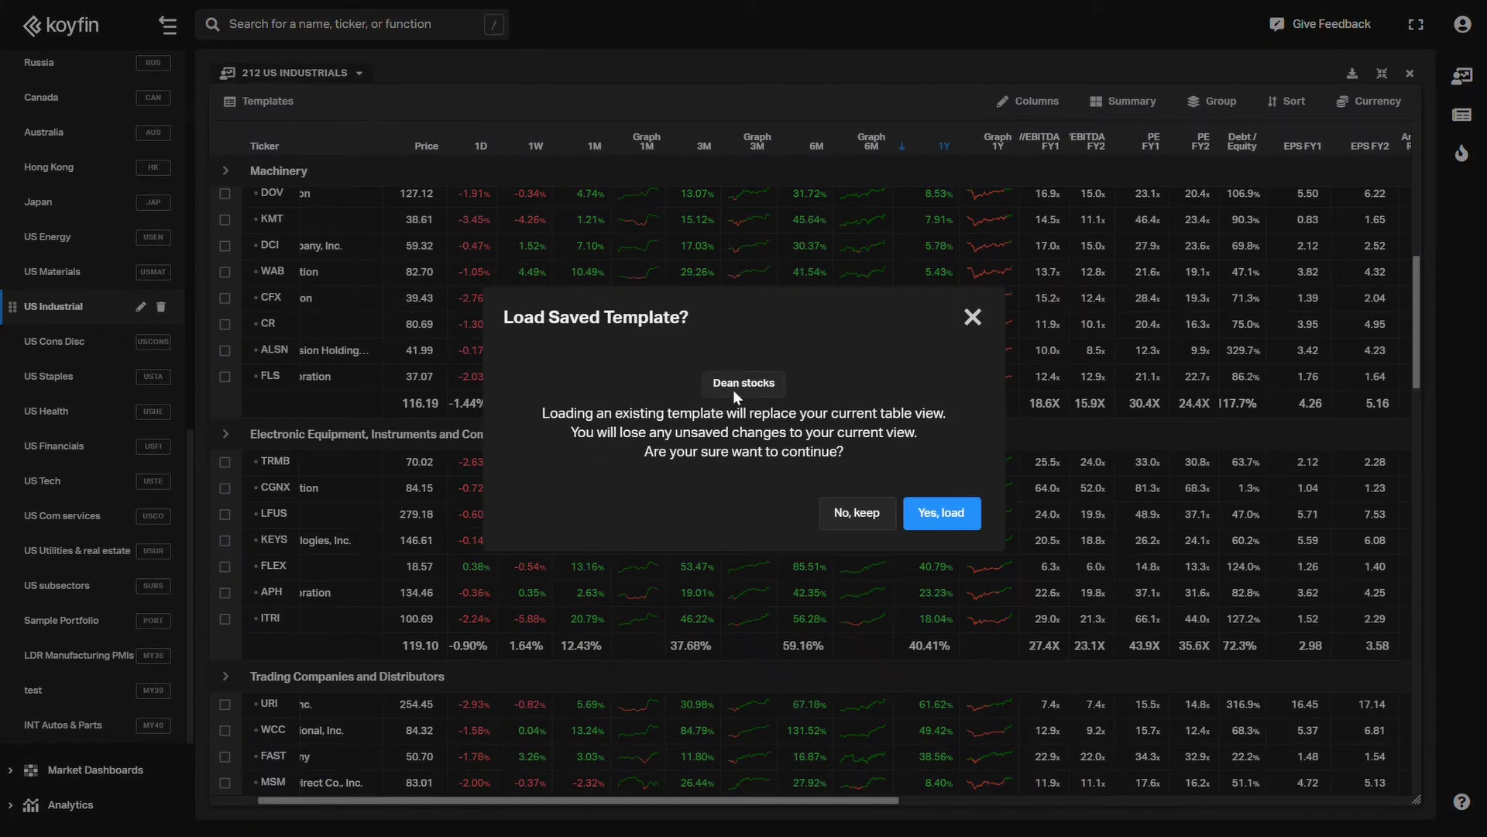
left_click(990, 326)
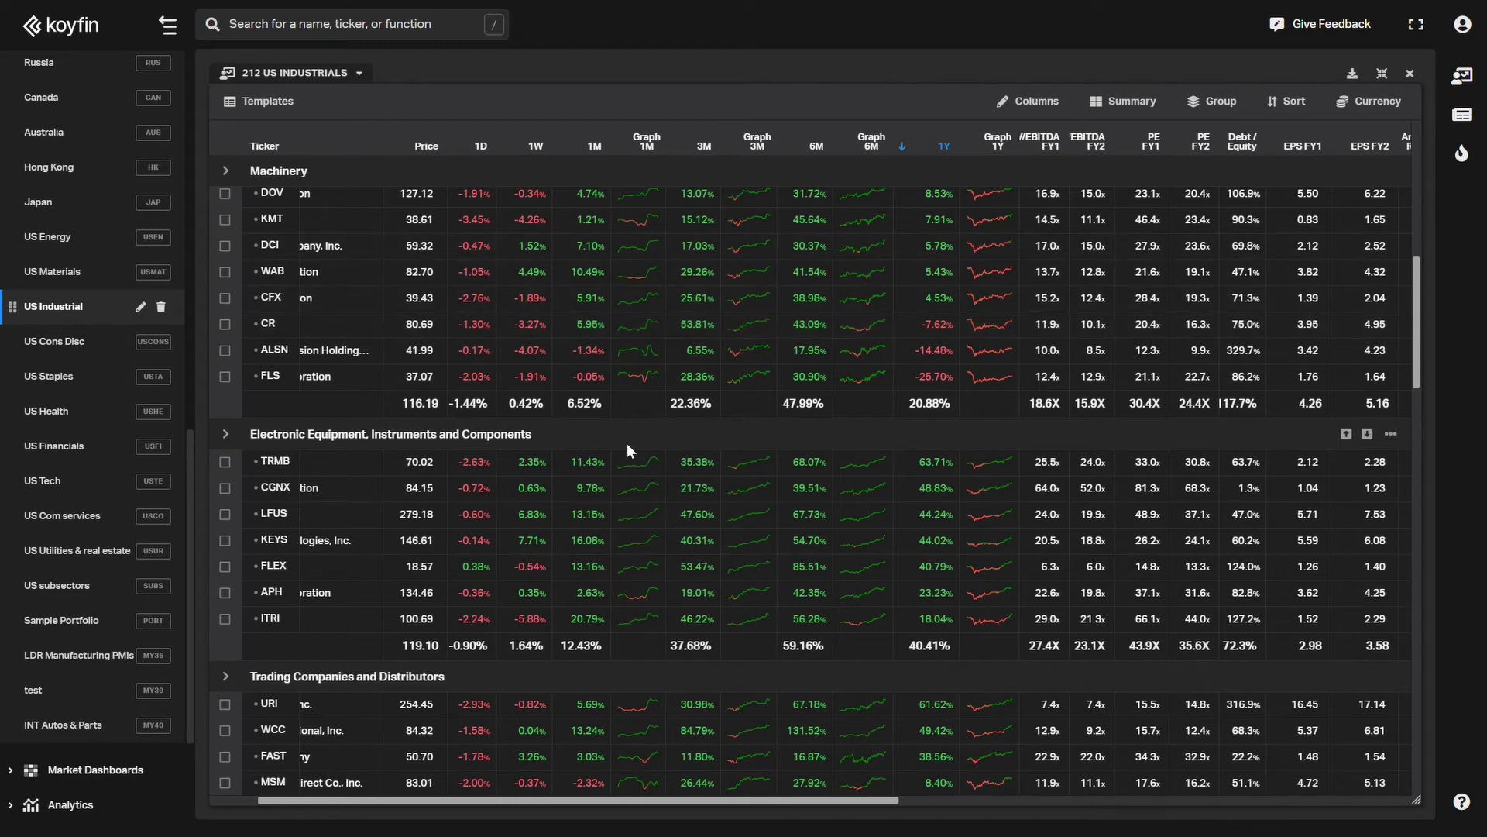
- Keep Industry as the table grouping and review the industry groups with their AVERAGE rows
scroll(626, 444, "up", 10)
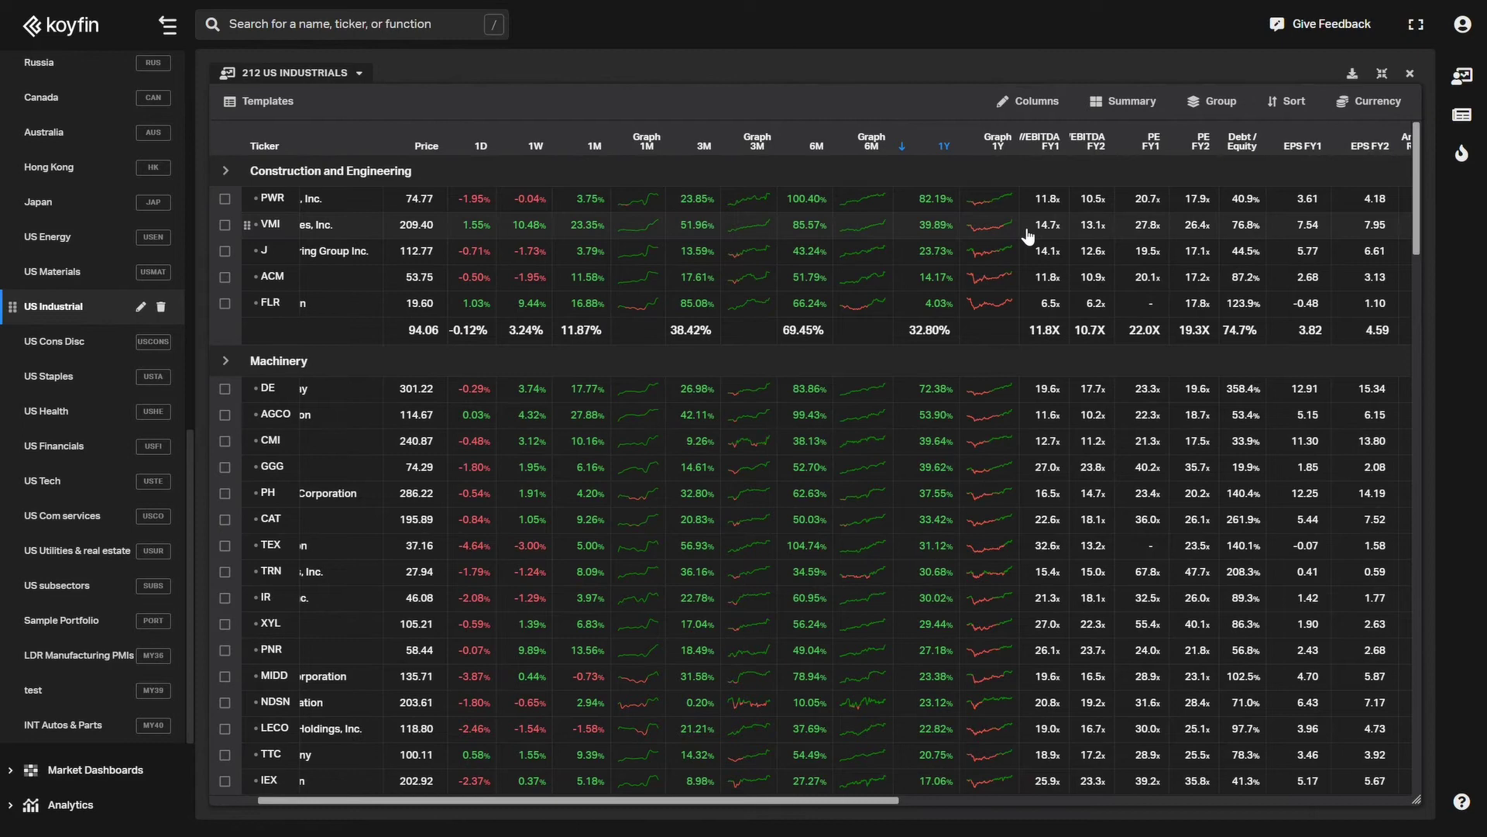
left_click(1223, 114)
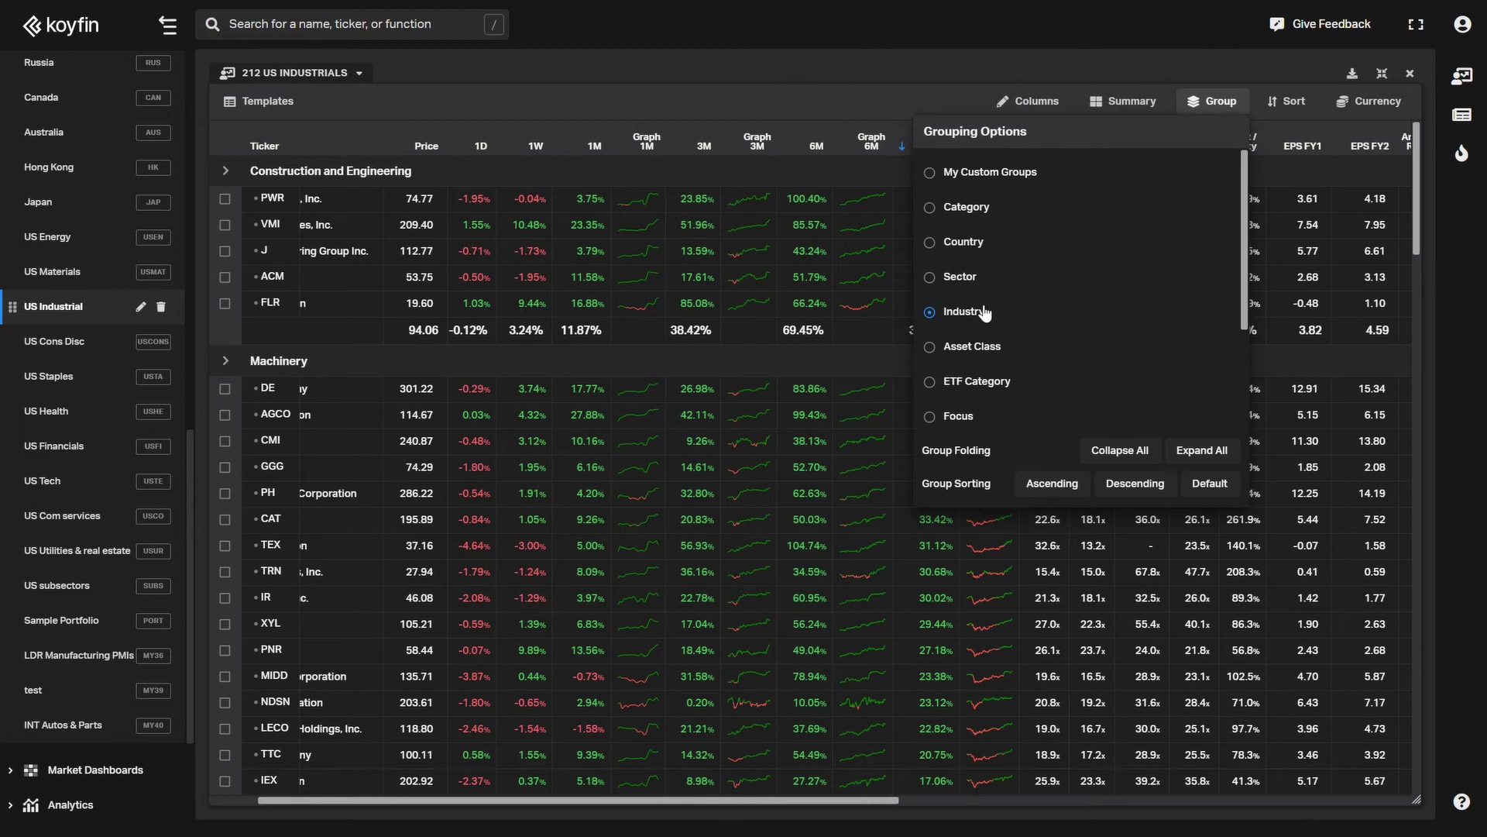
left_click(786, 93)
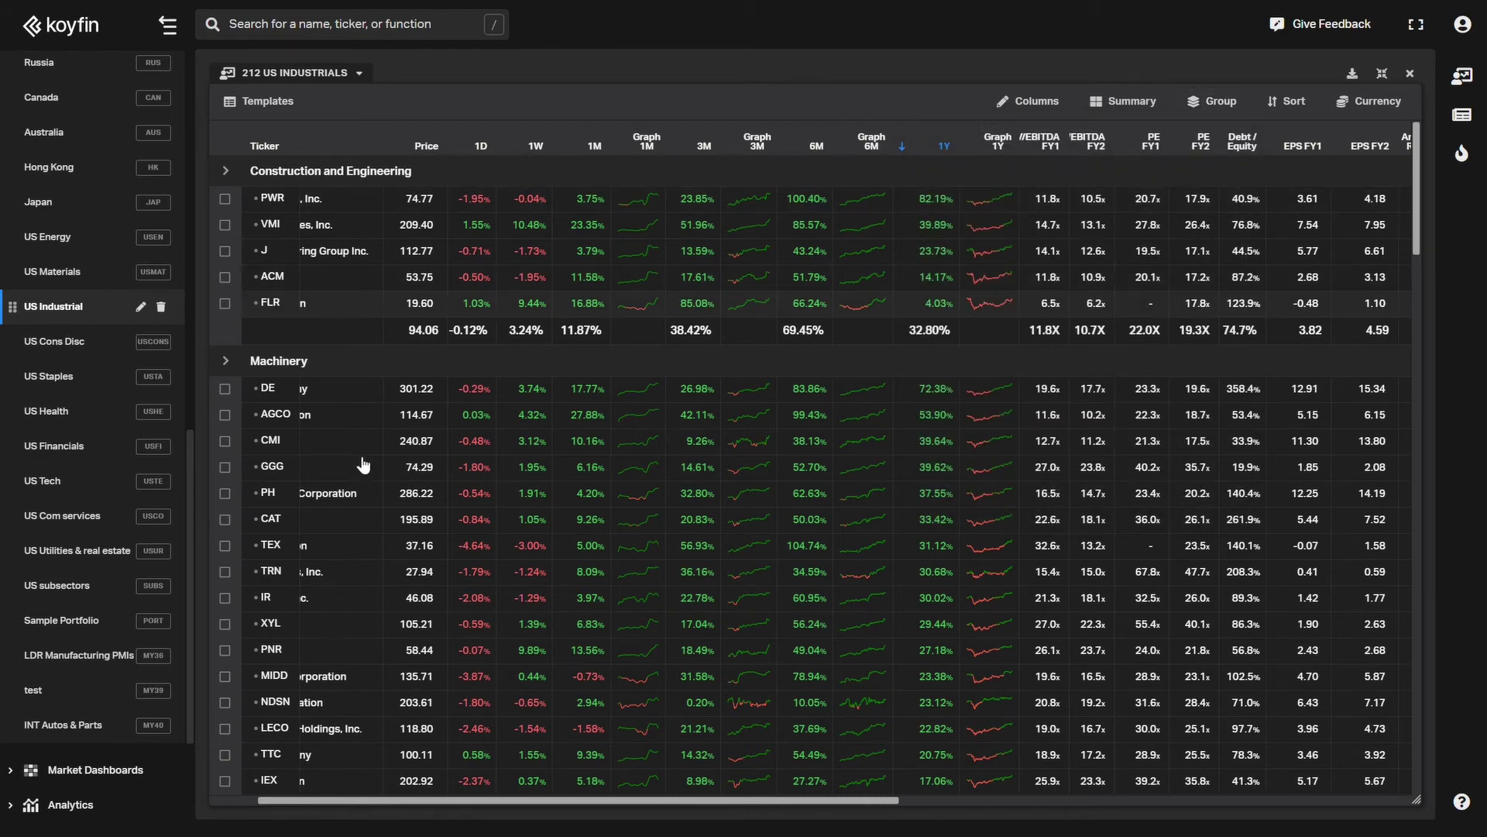
scroll(370, 434, "left", 2)
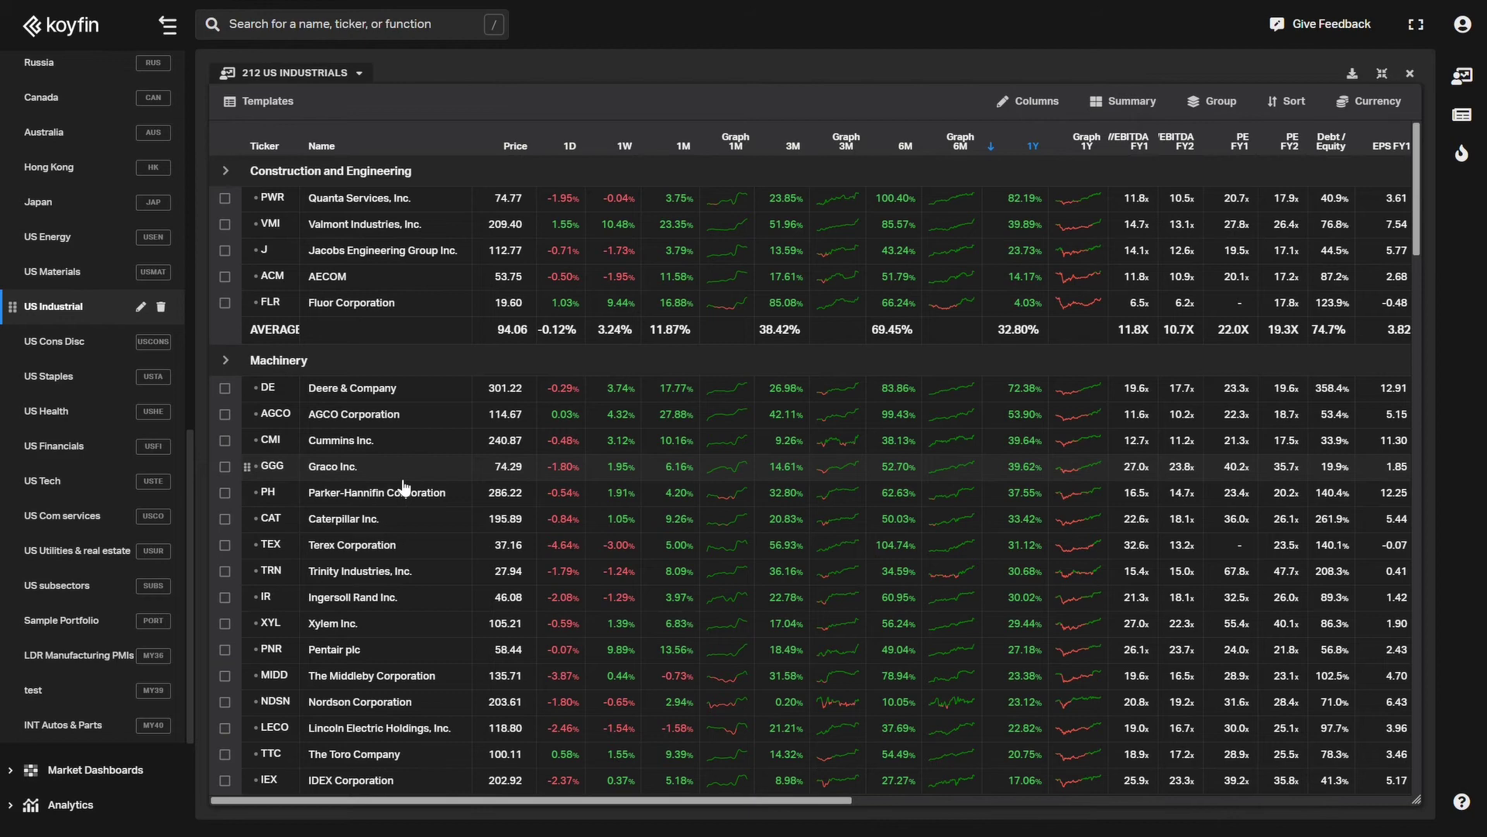
scroll(401, 485, "down", 7)
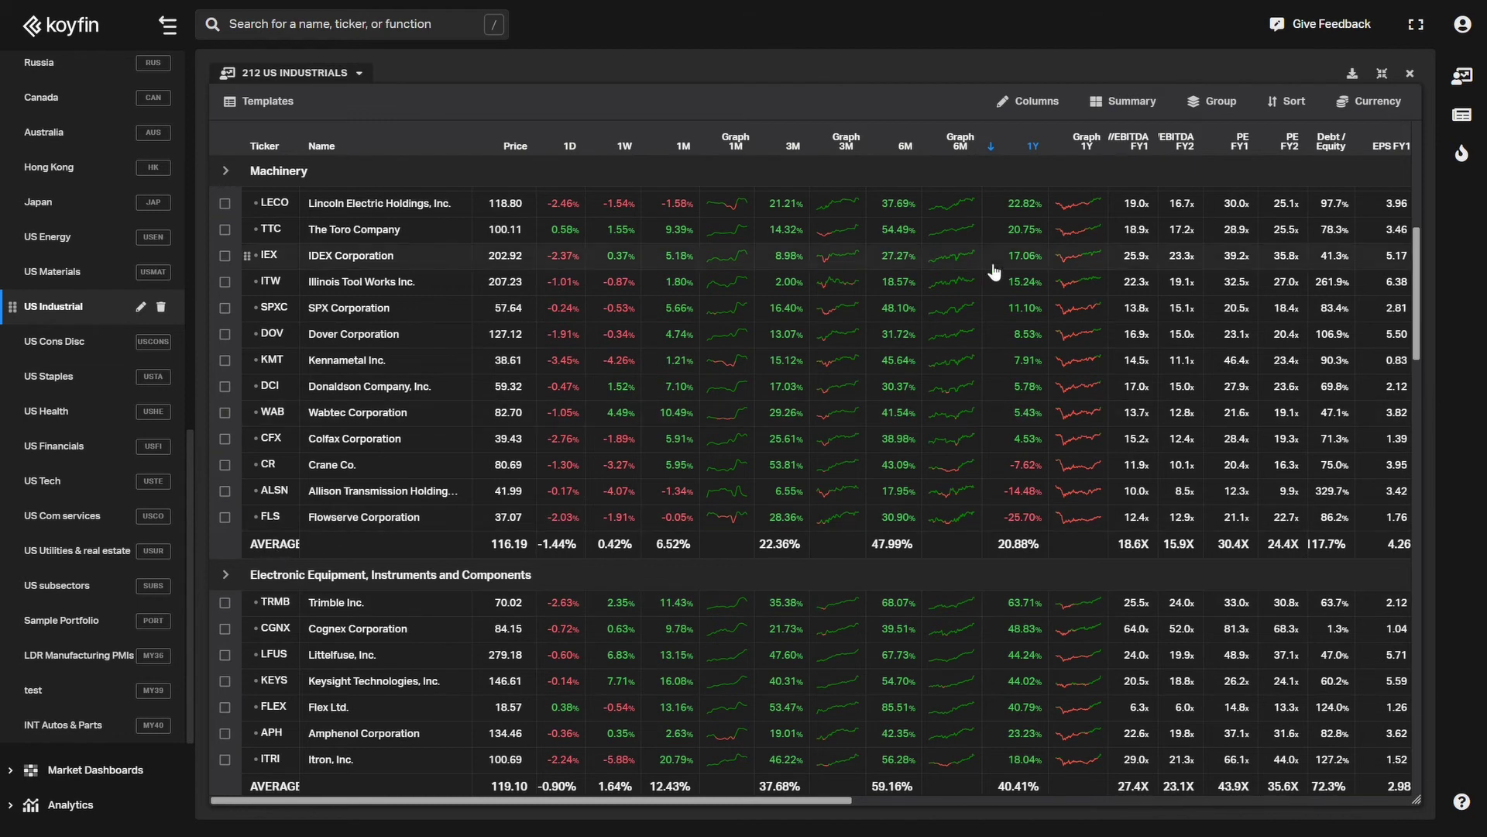
- Browse the available summary row statistics without adding any
left_click(1128, 110)
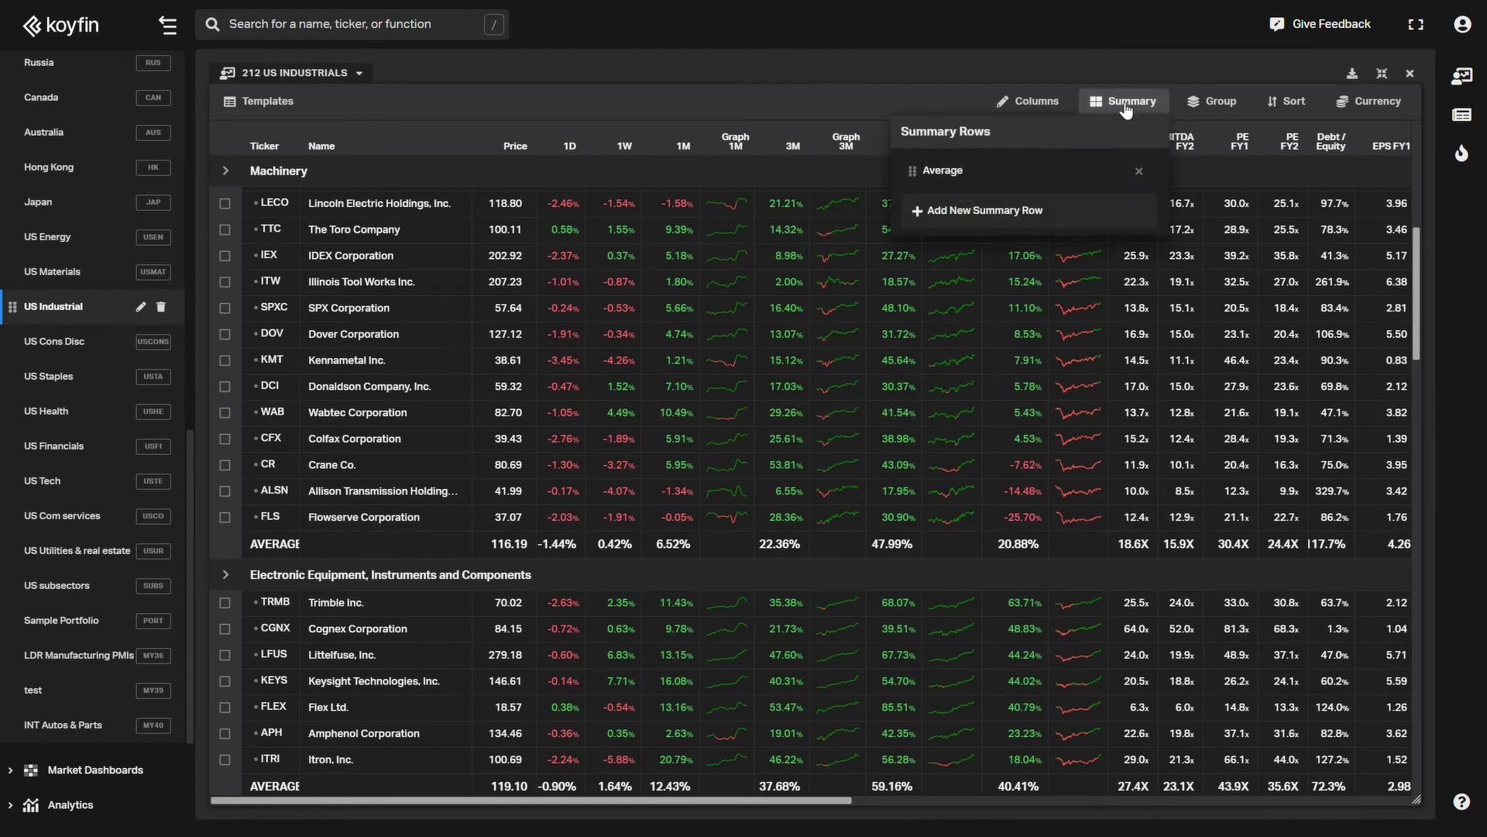
left_click(982, 216)
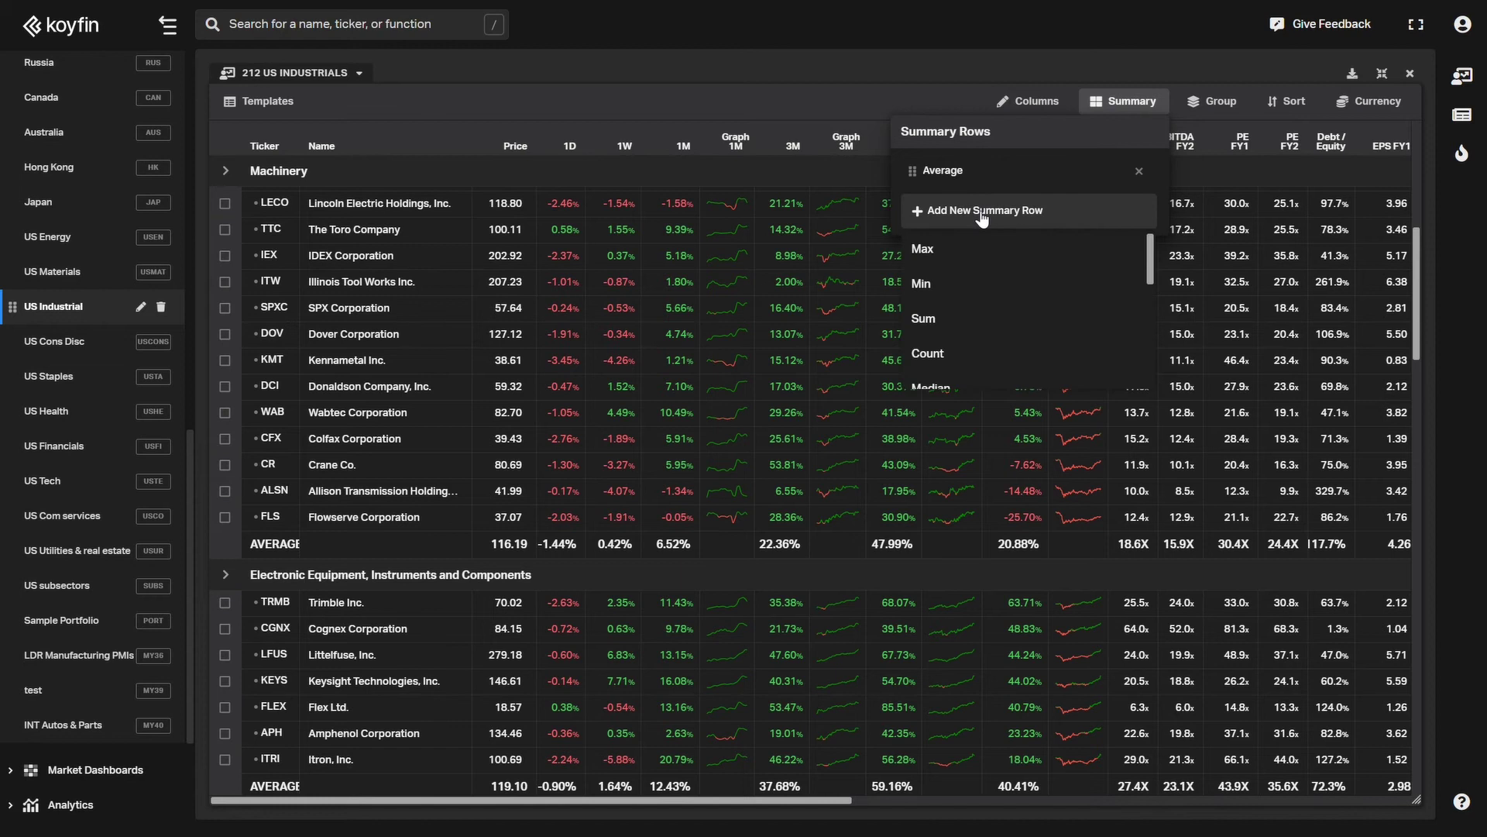
scroll(991, 324, "down", 3)
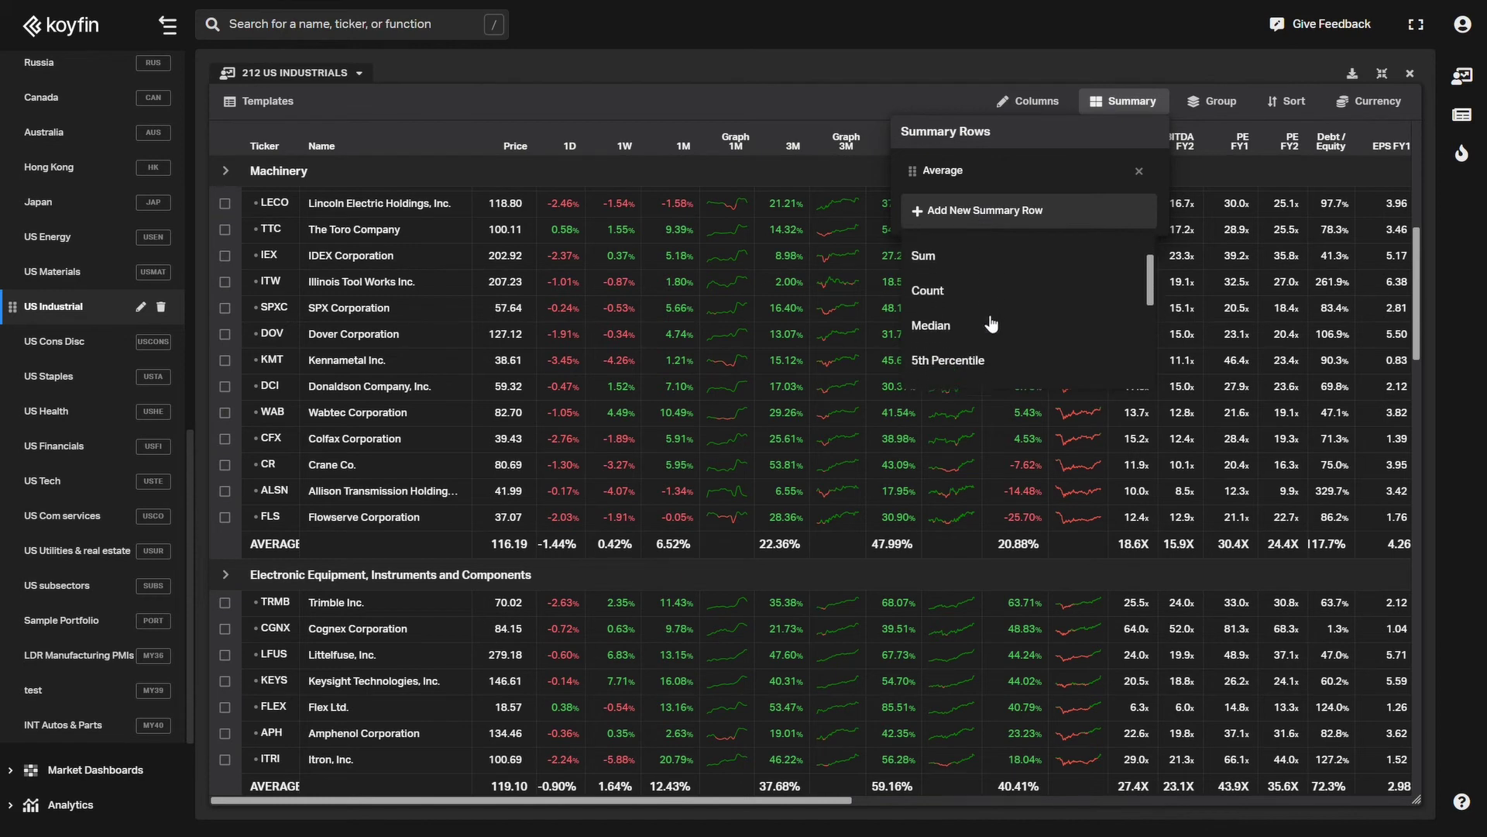
scroll(991, 324, "down", 3)
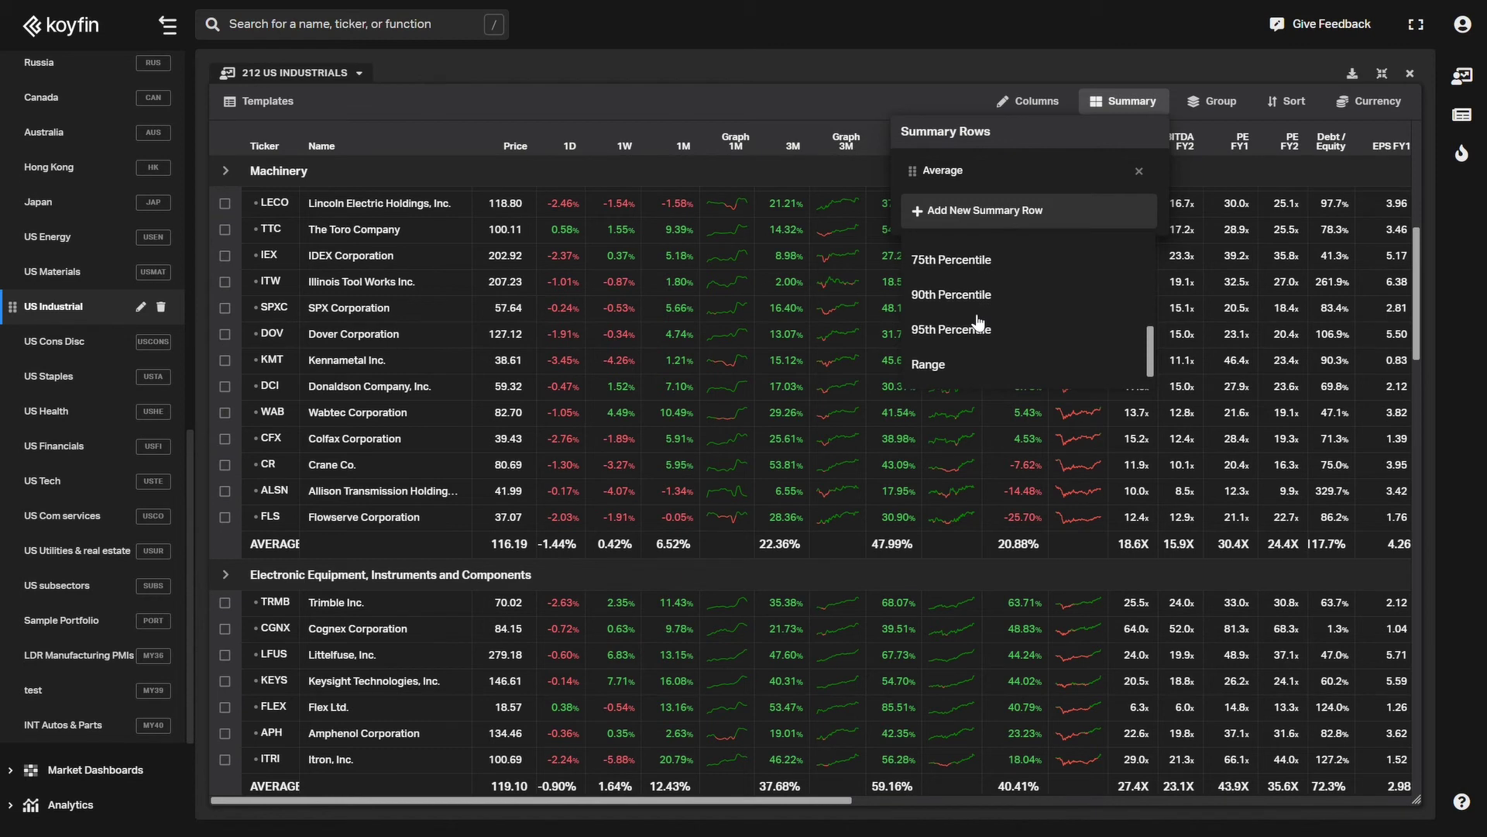
scroll(979, 323, "down", 1)
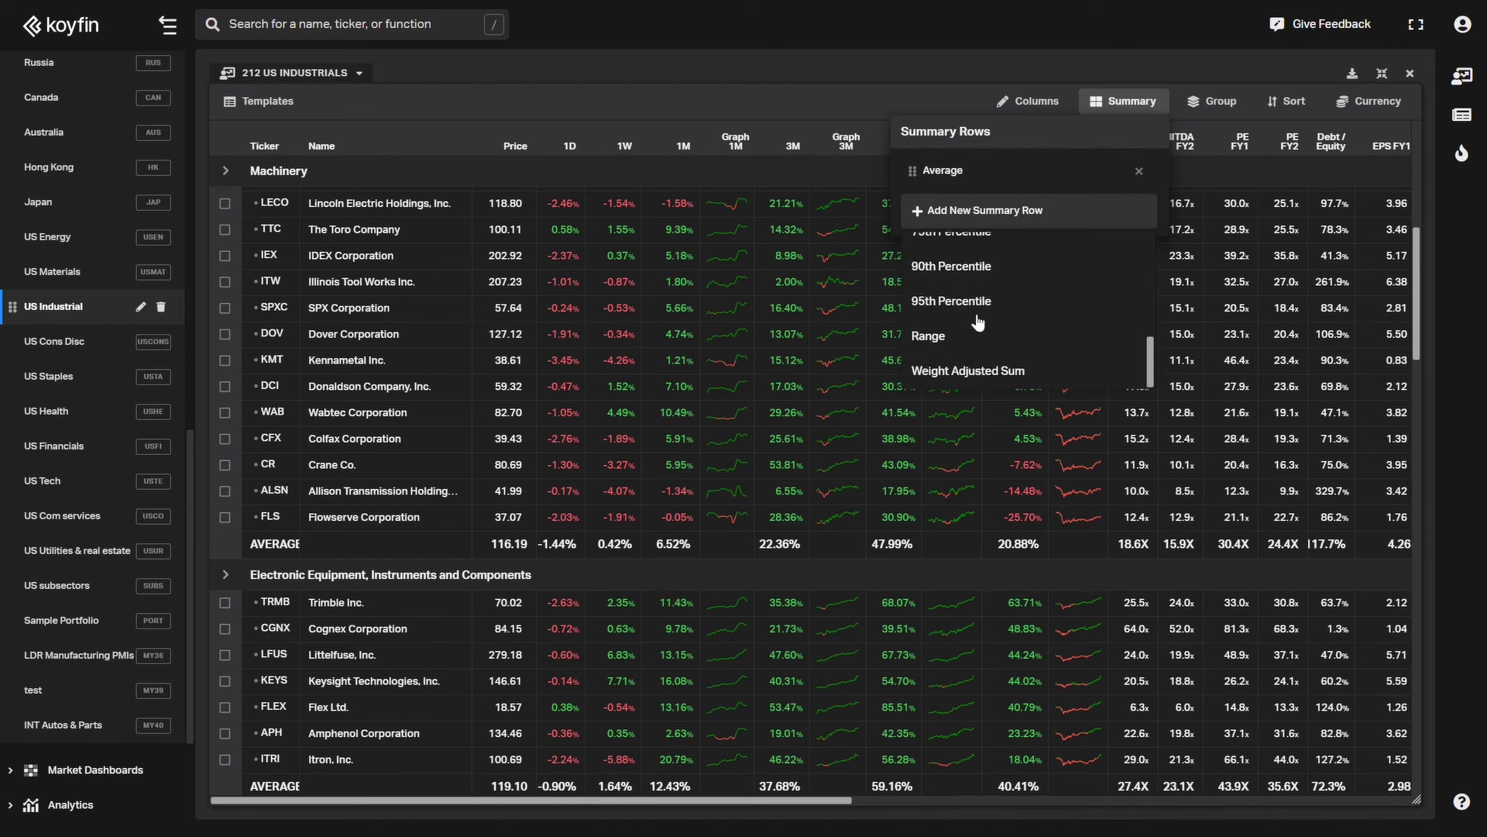
left_click(814, 100)
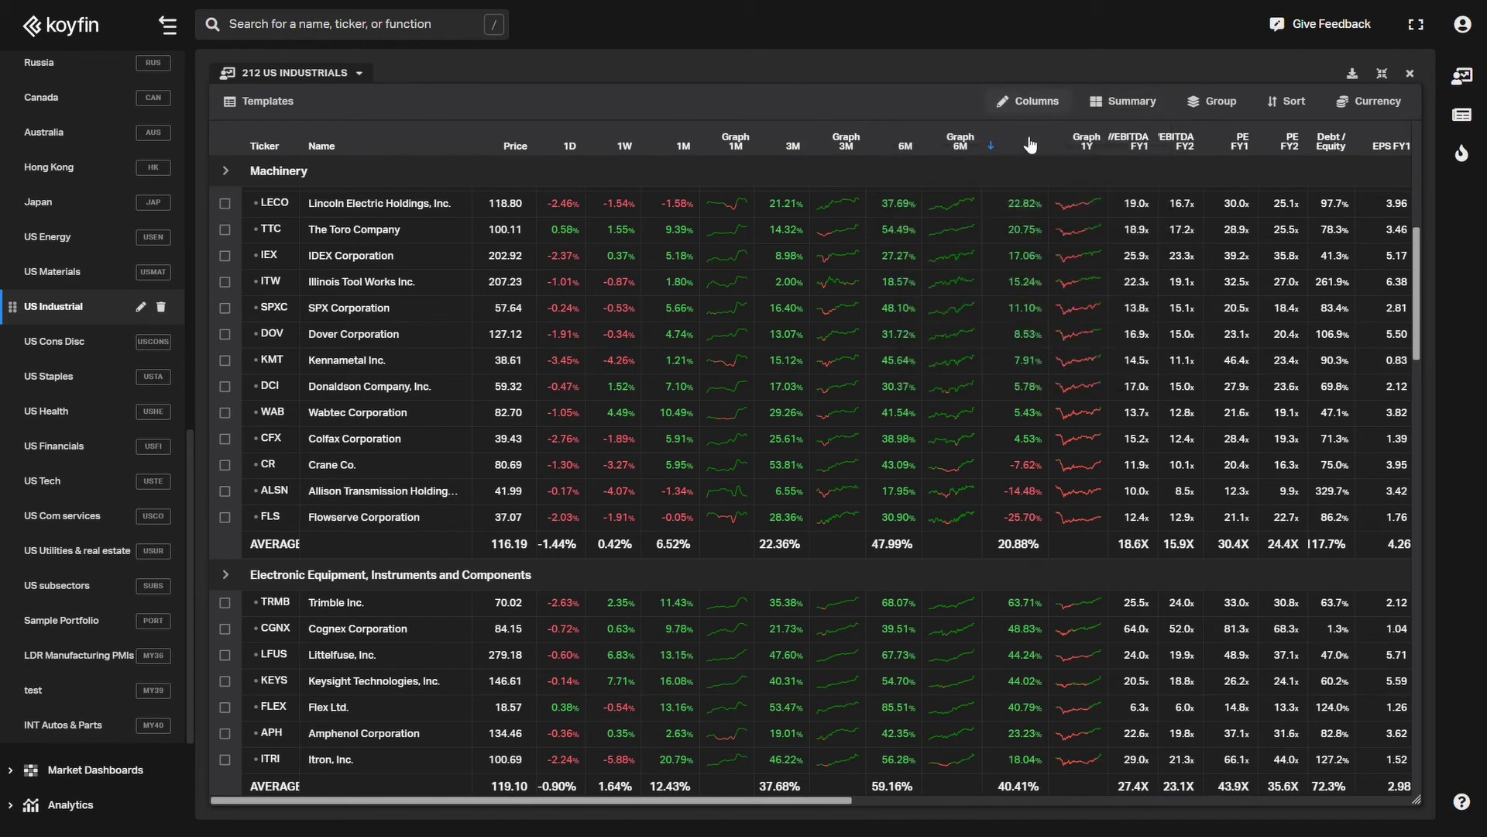
- Sort the US Industrials table by 6M change, smallest first
left_click(887, 148)
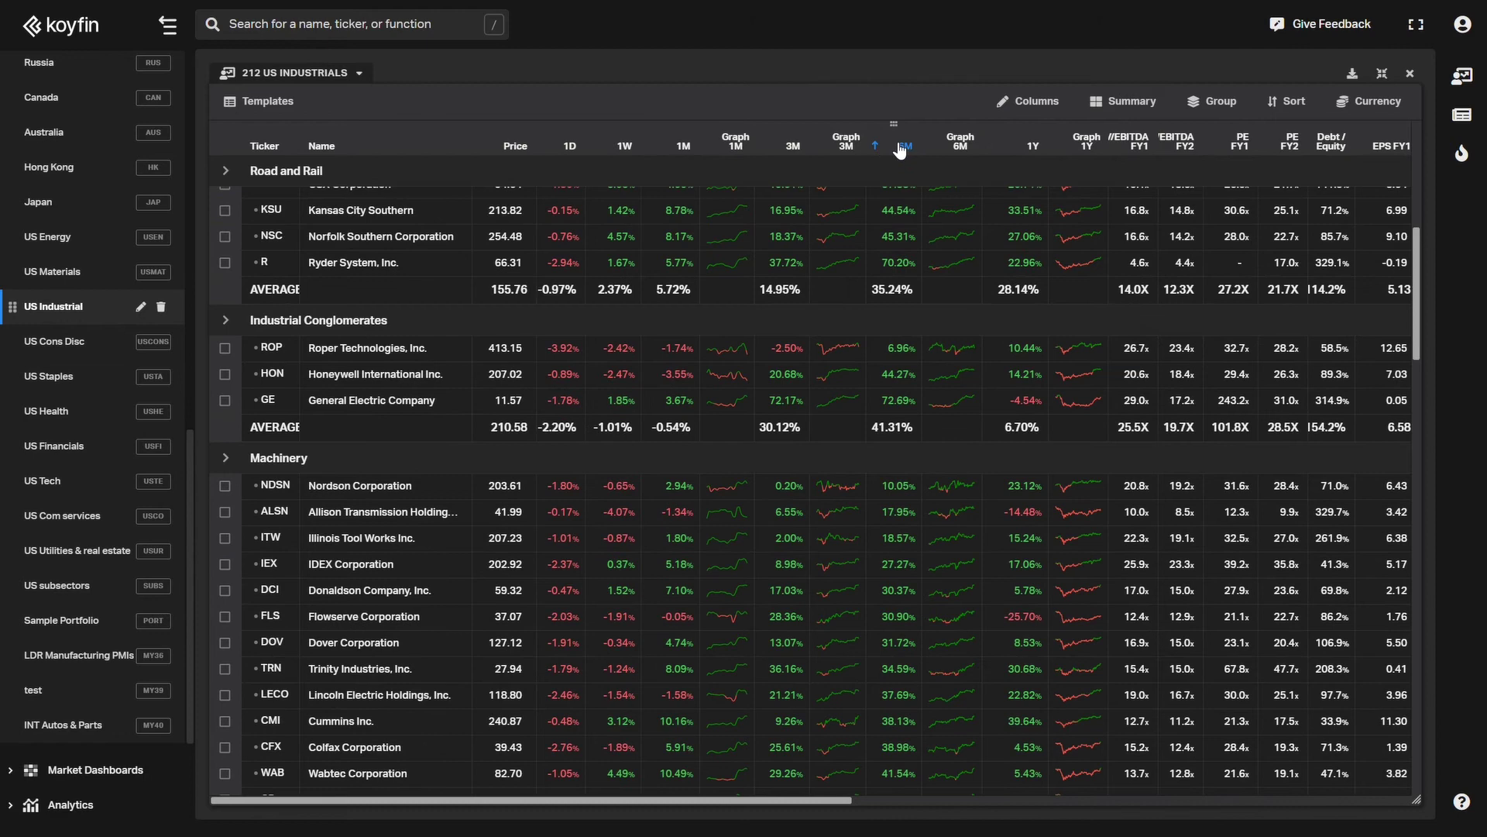
left_click(900, 149)
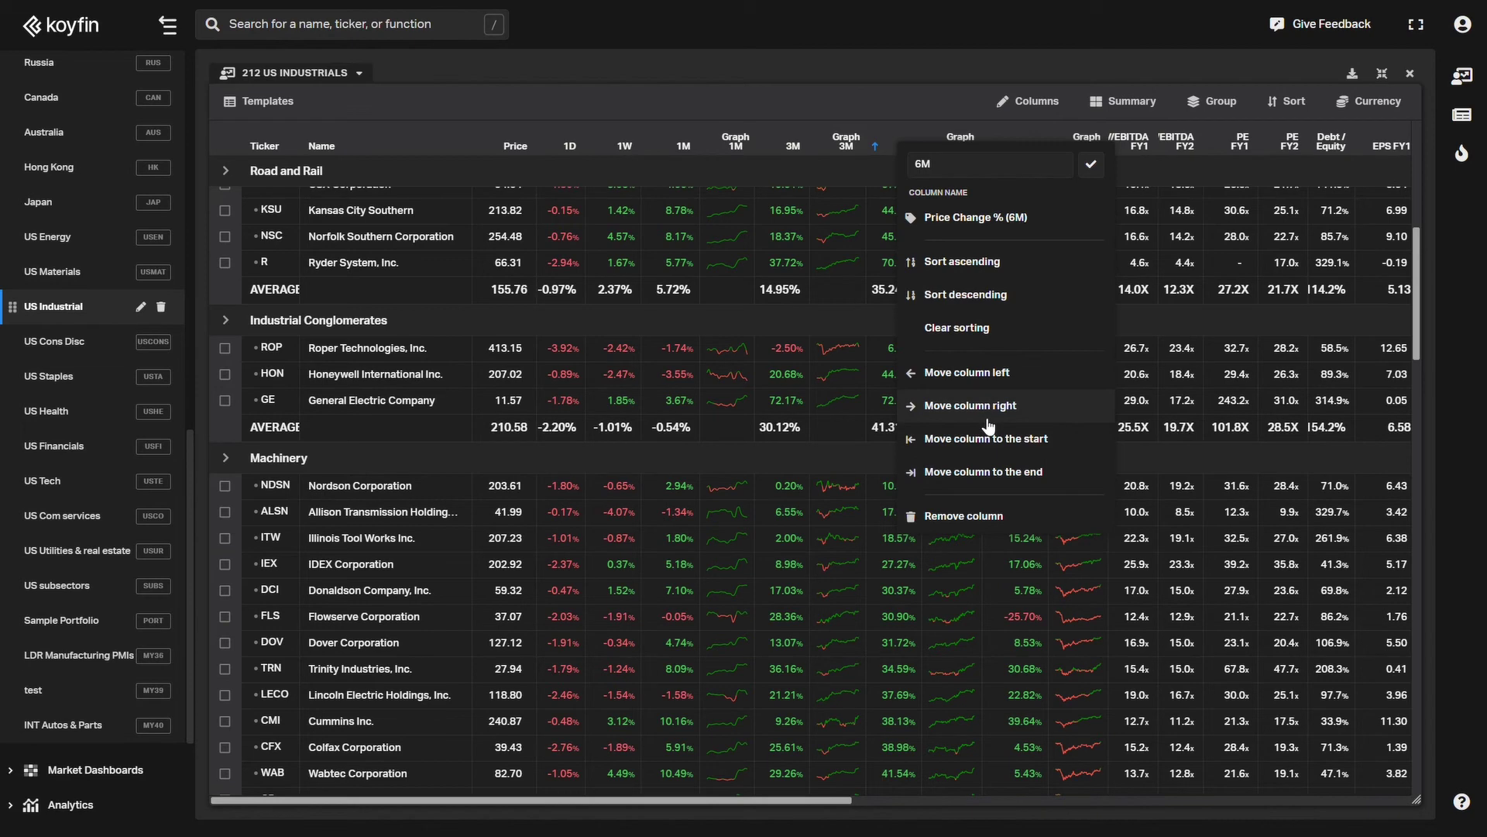
left_click(837, 104)
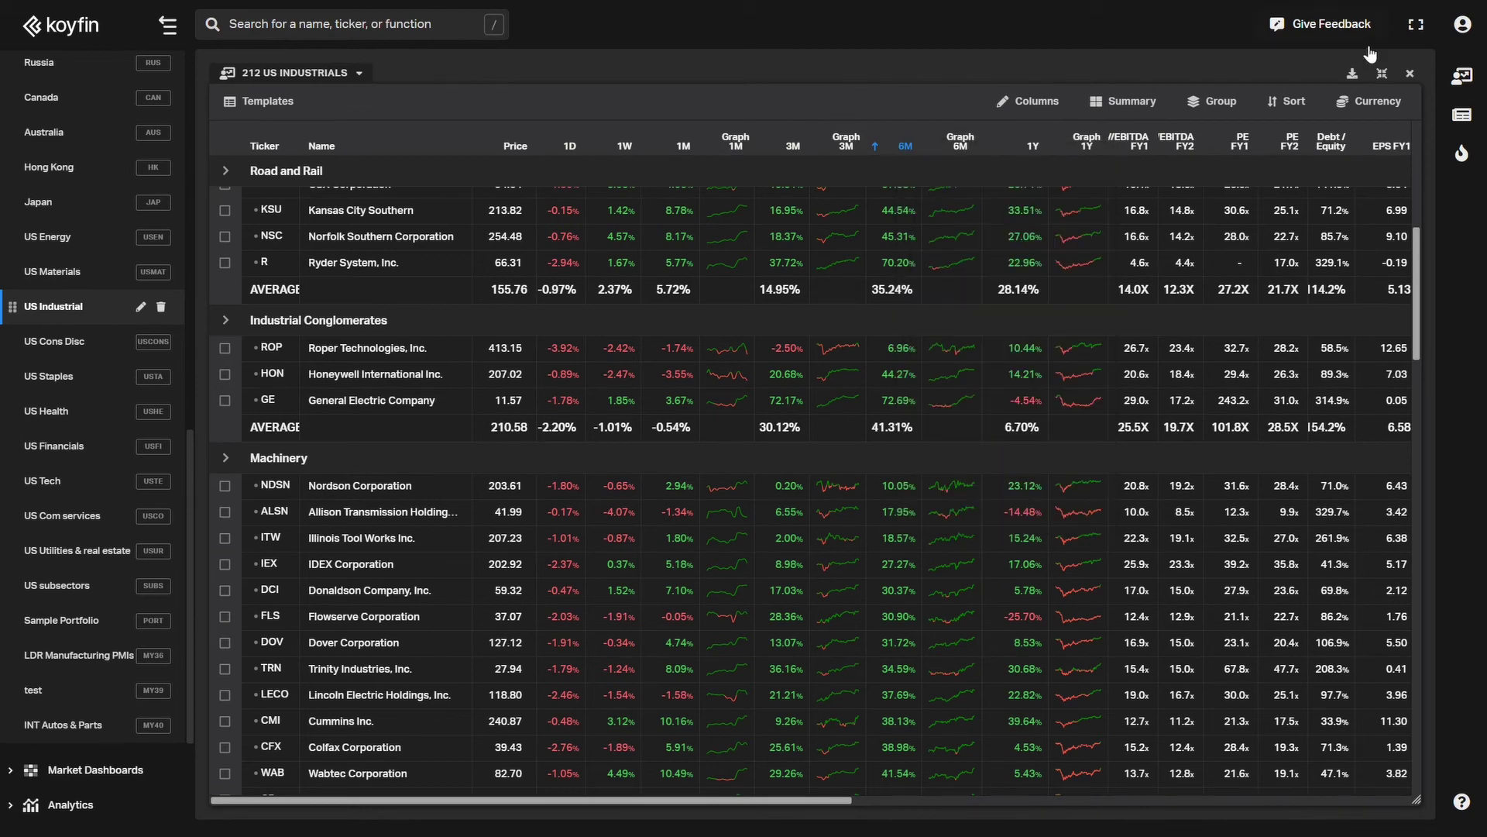
left_click(1383, 73)
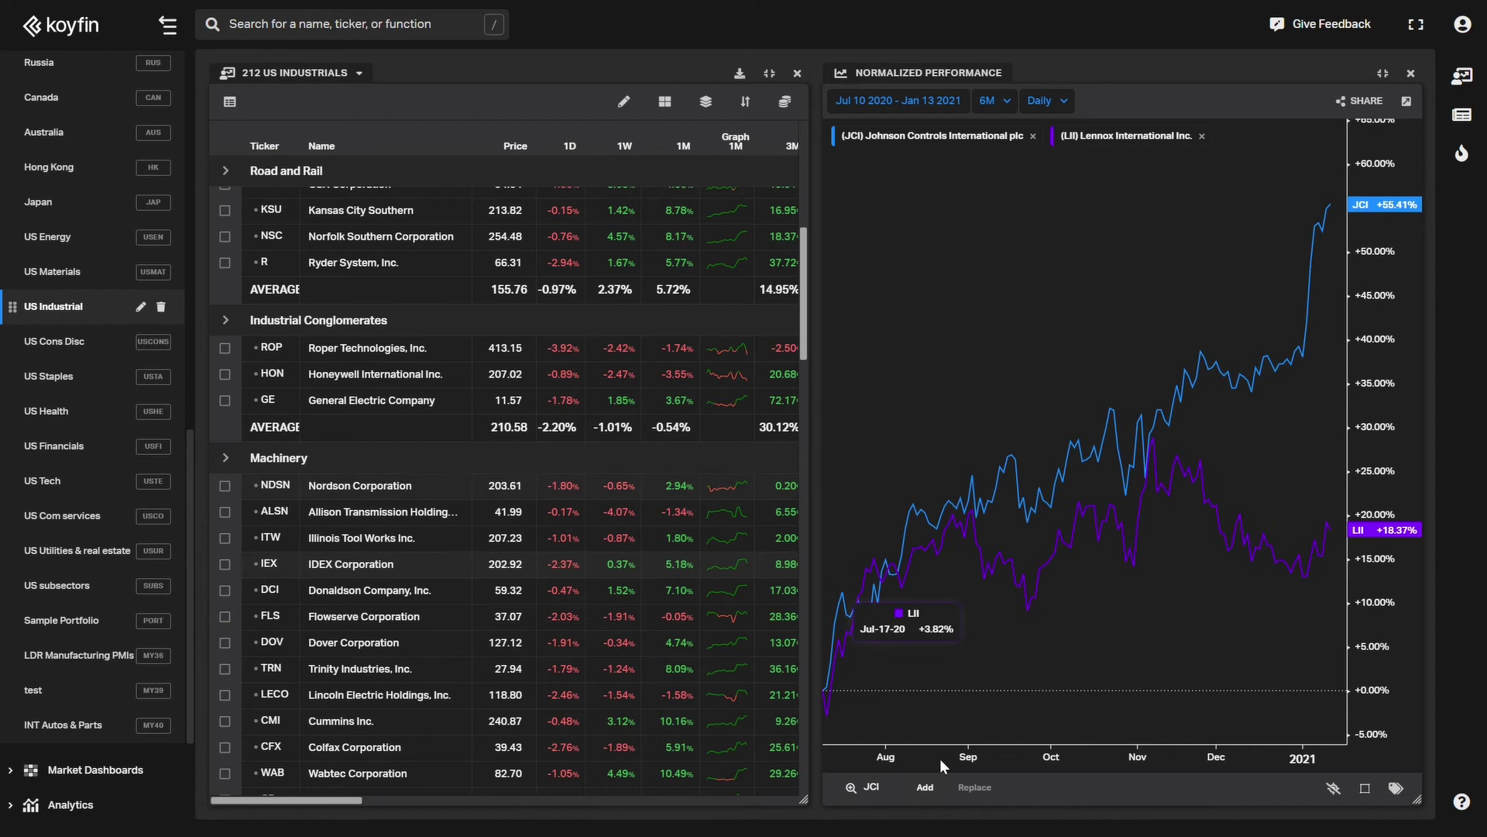
- Set the chart to Replace and load Nordson (NDSN) and Colfax (CFX) into the Normalized Performance chart
left_click(975, 787)
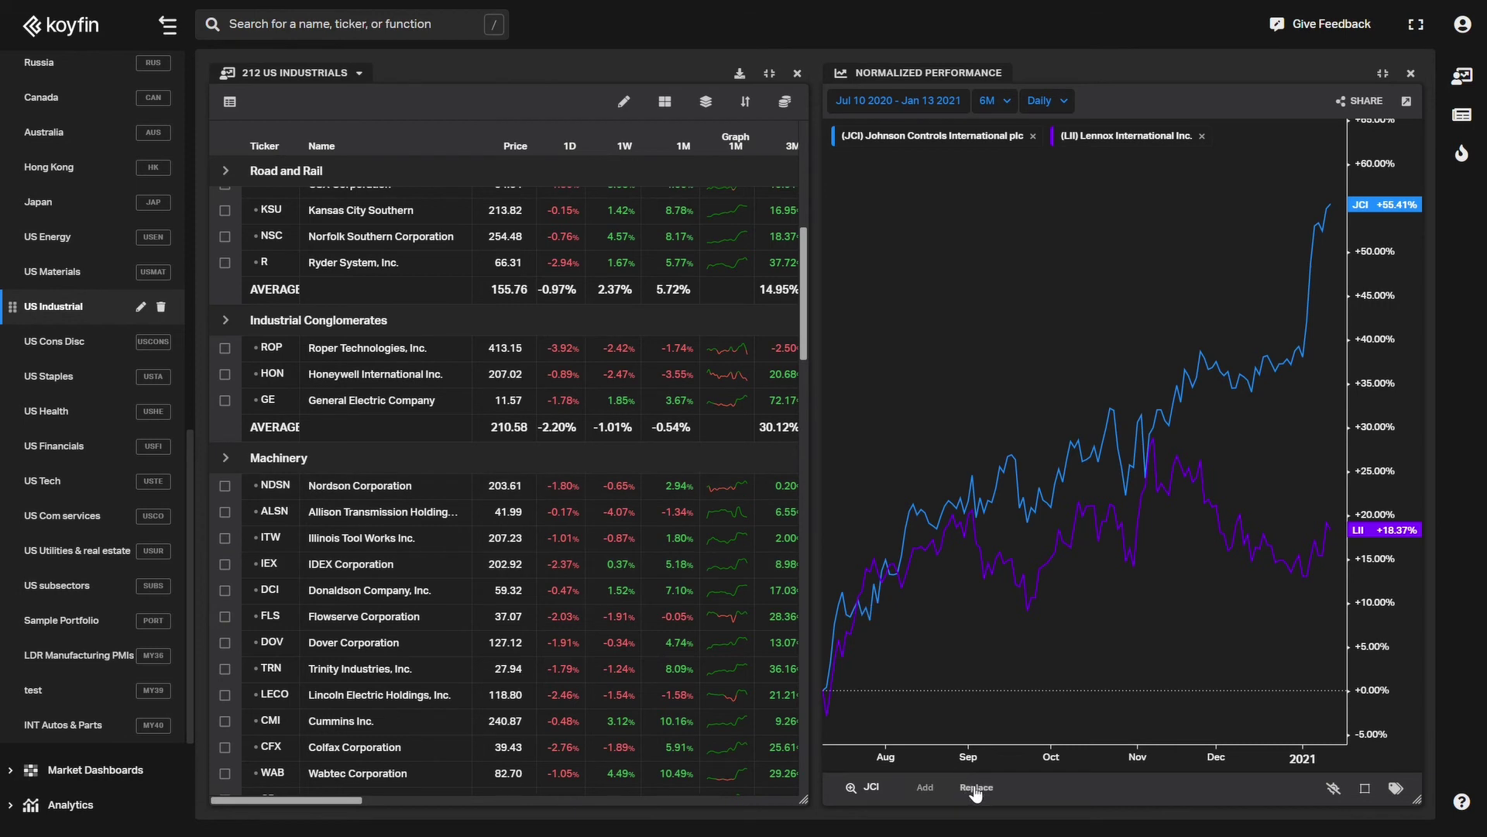
left_click(225, 487)
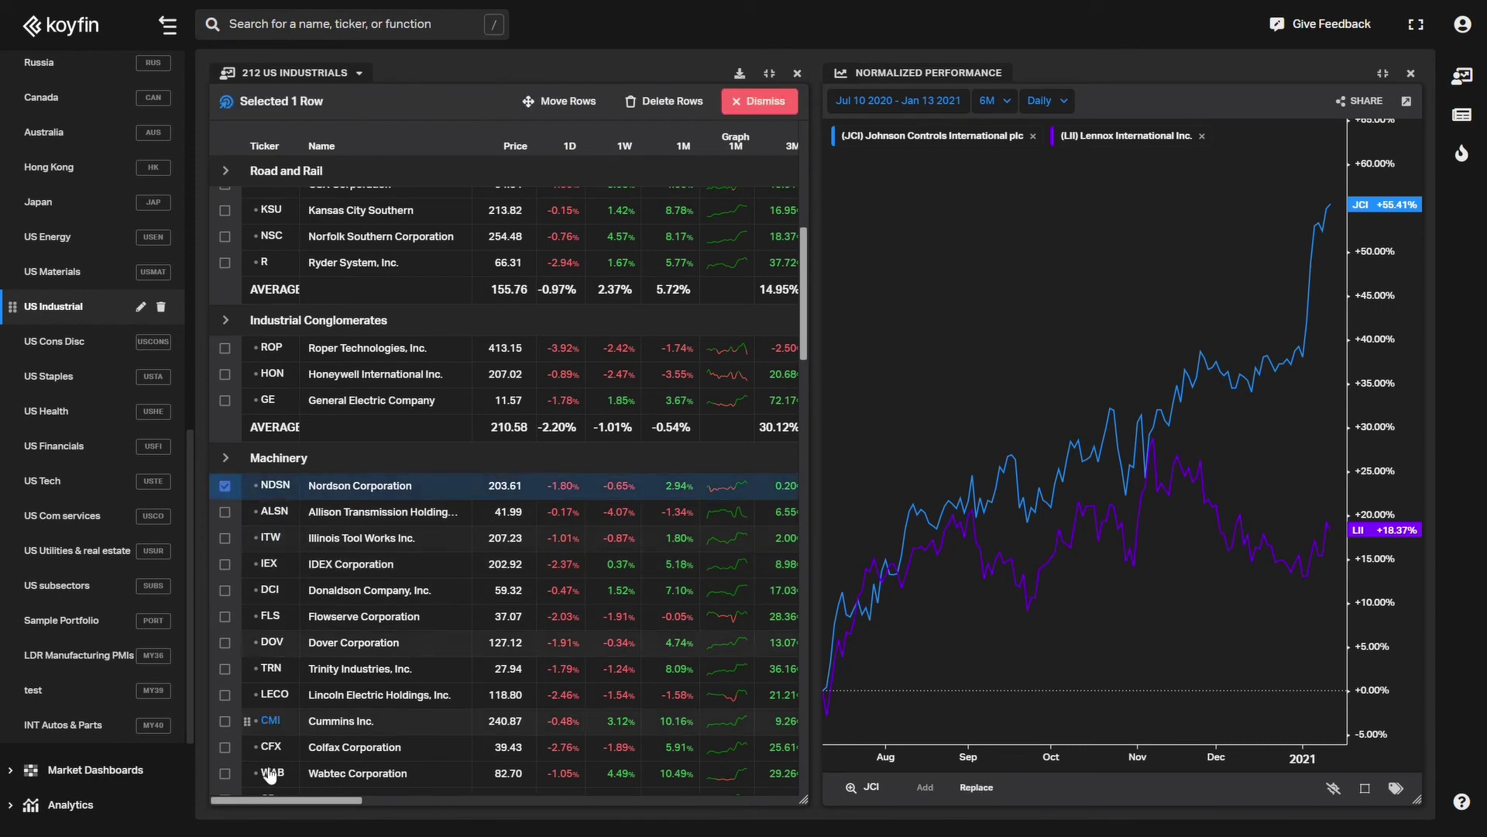
left_click(226, 748)
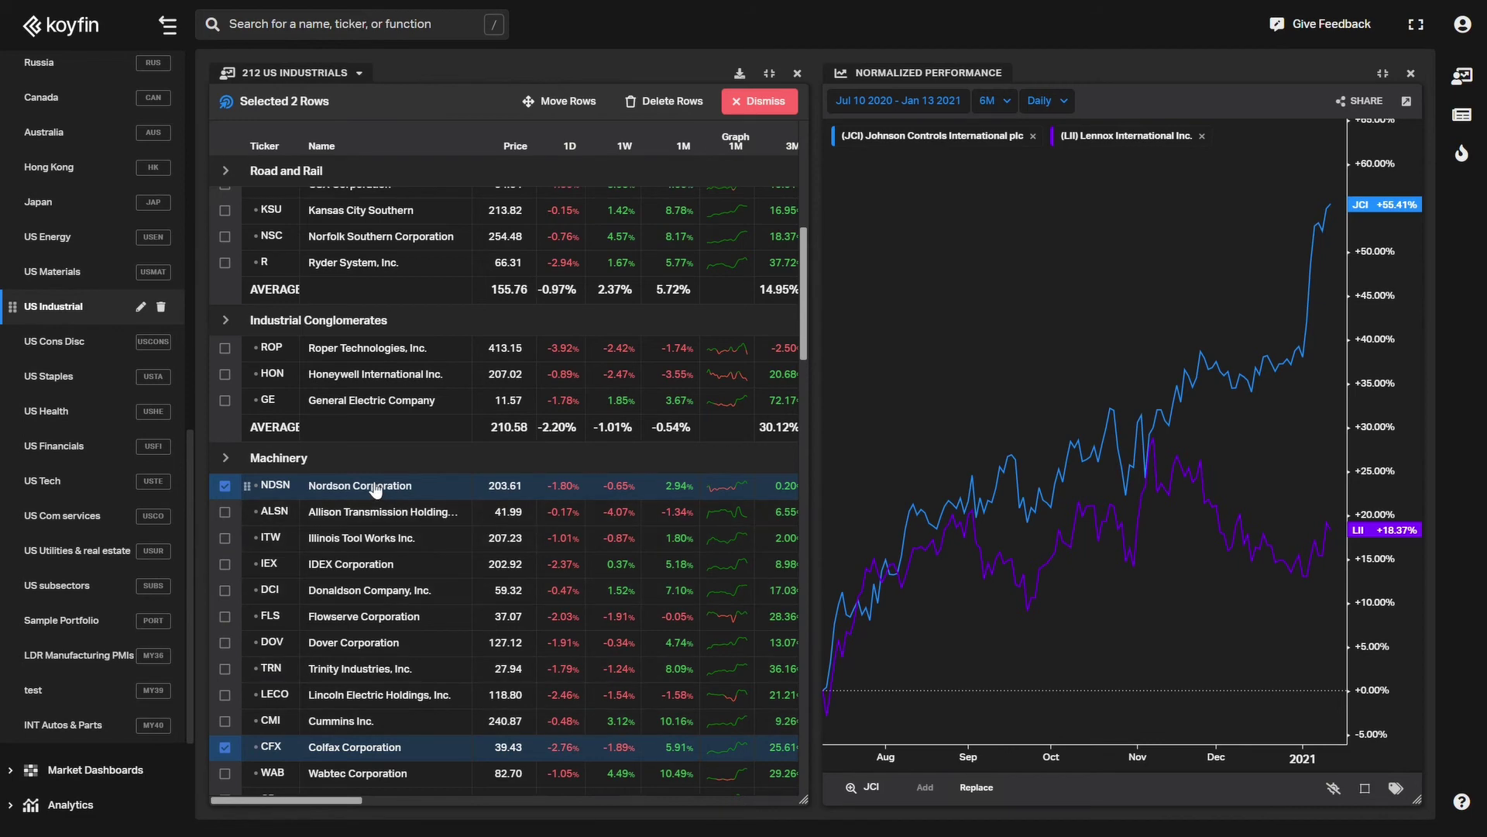
left_click_drag(388, 487, 1059, 505)
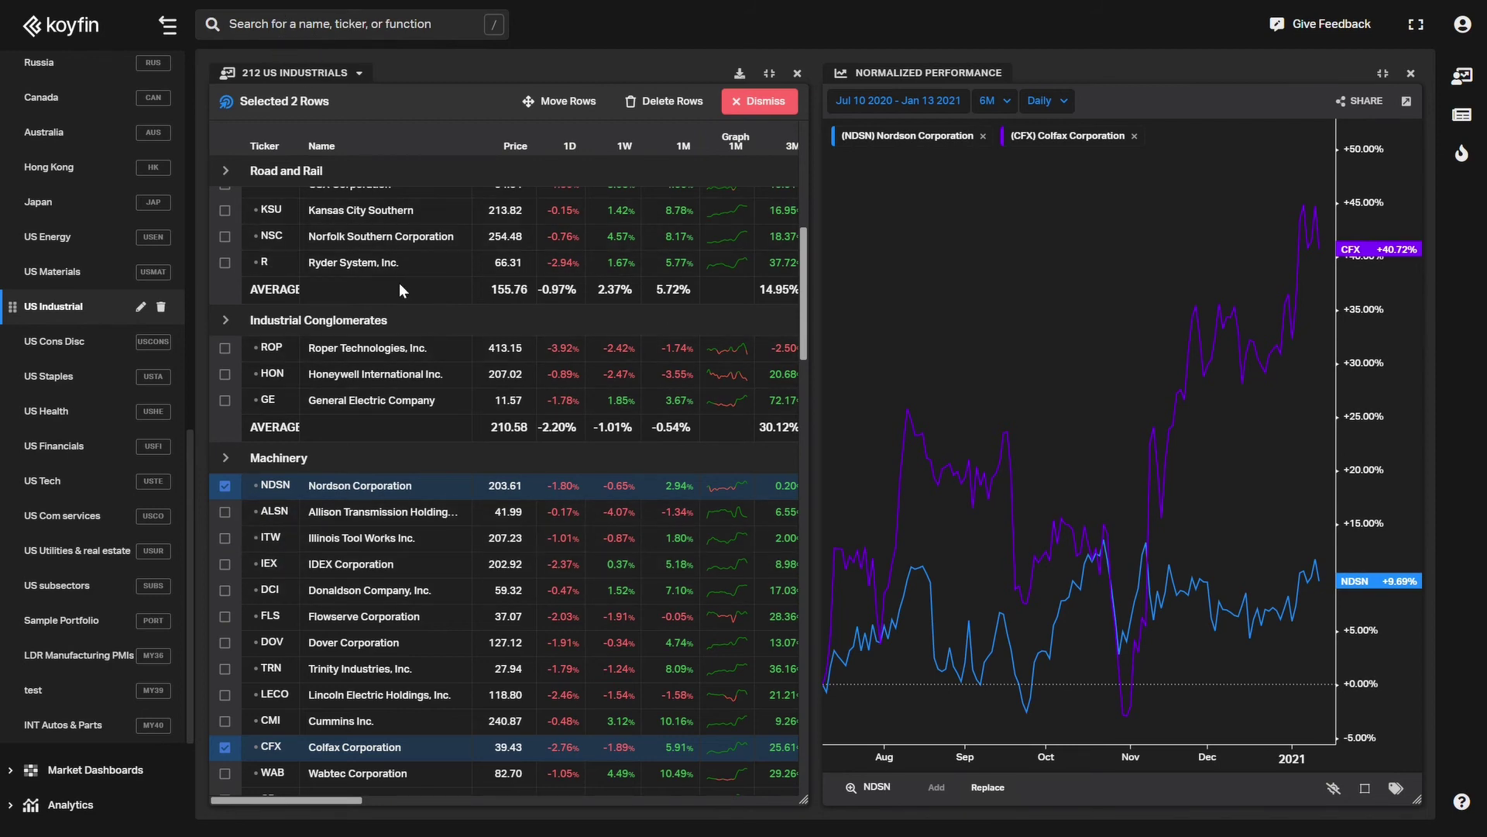
- Search FB:TSLA and open its Performance Graph (GM) of Facebook relative to Tesla
key("/")
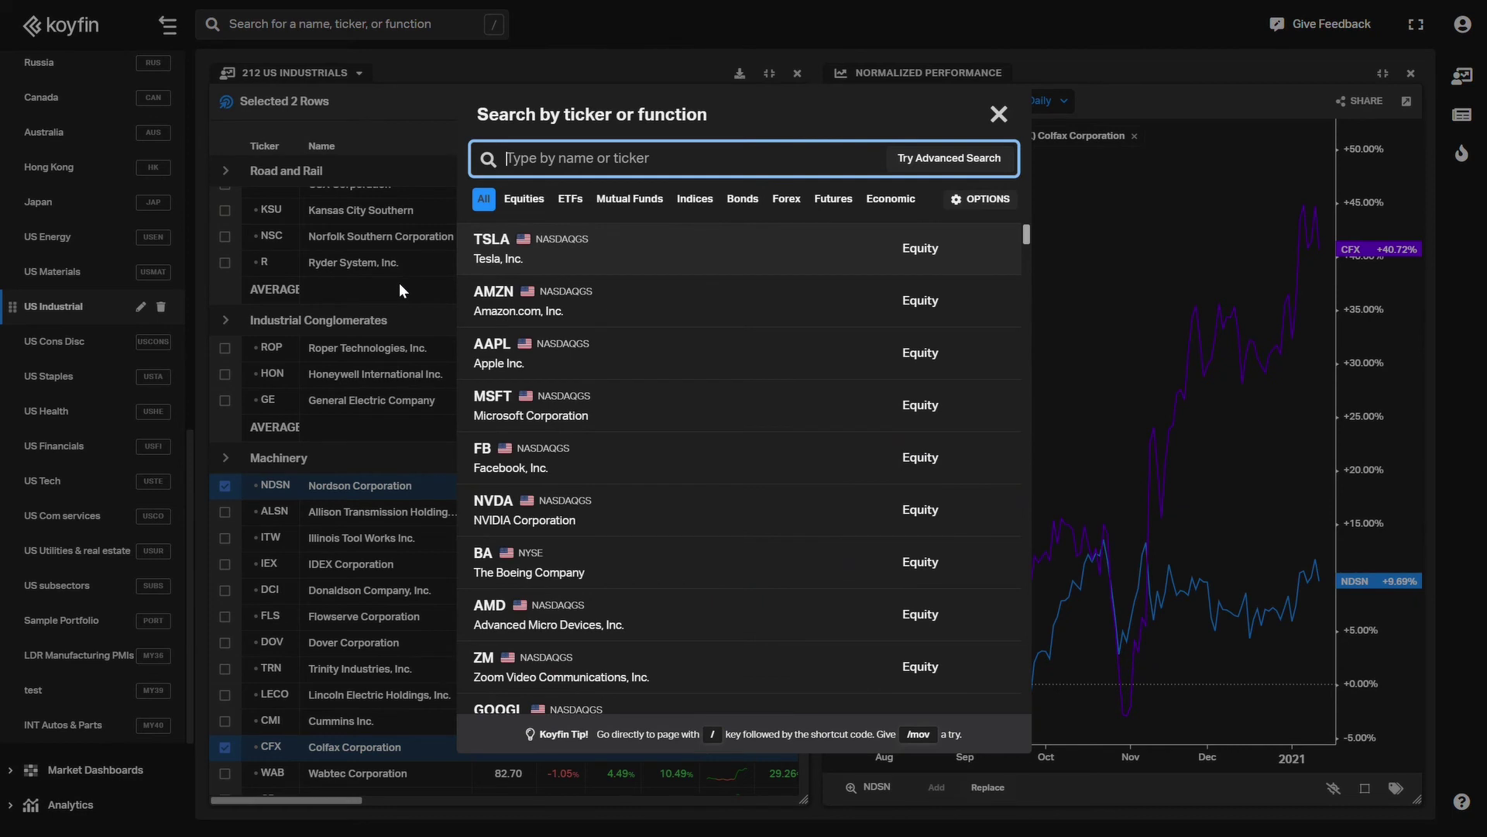
type("FB")
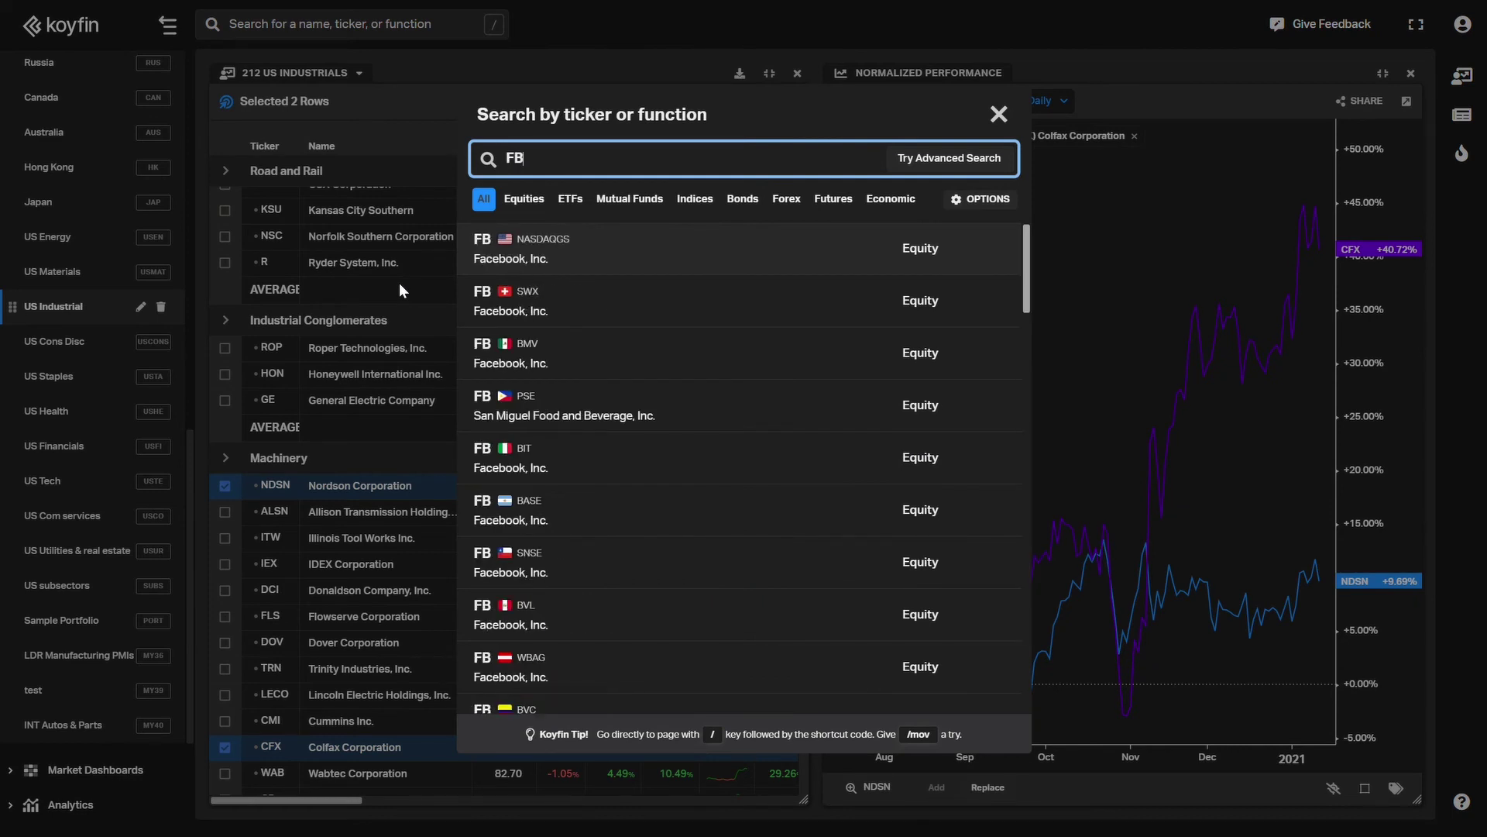
type(":TSLA")
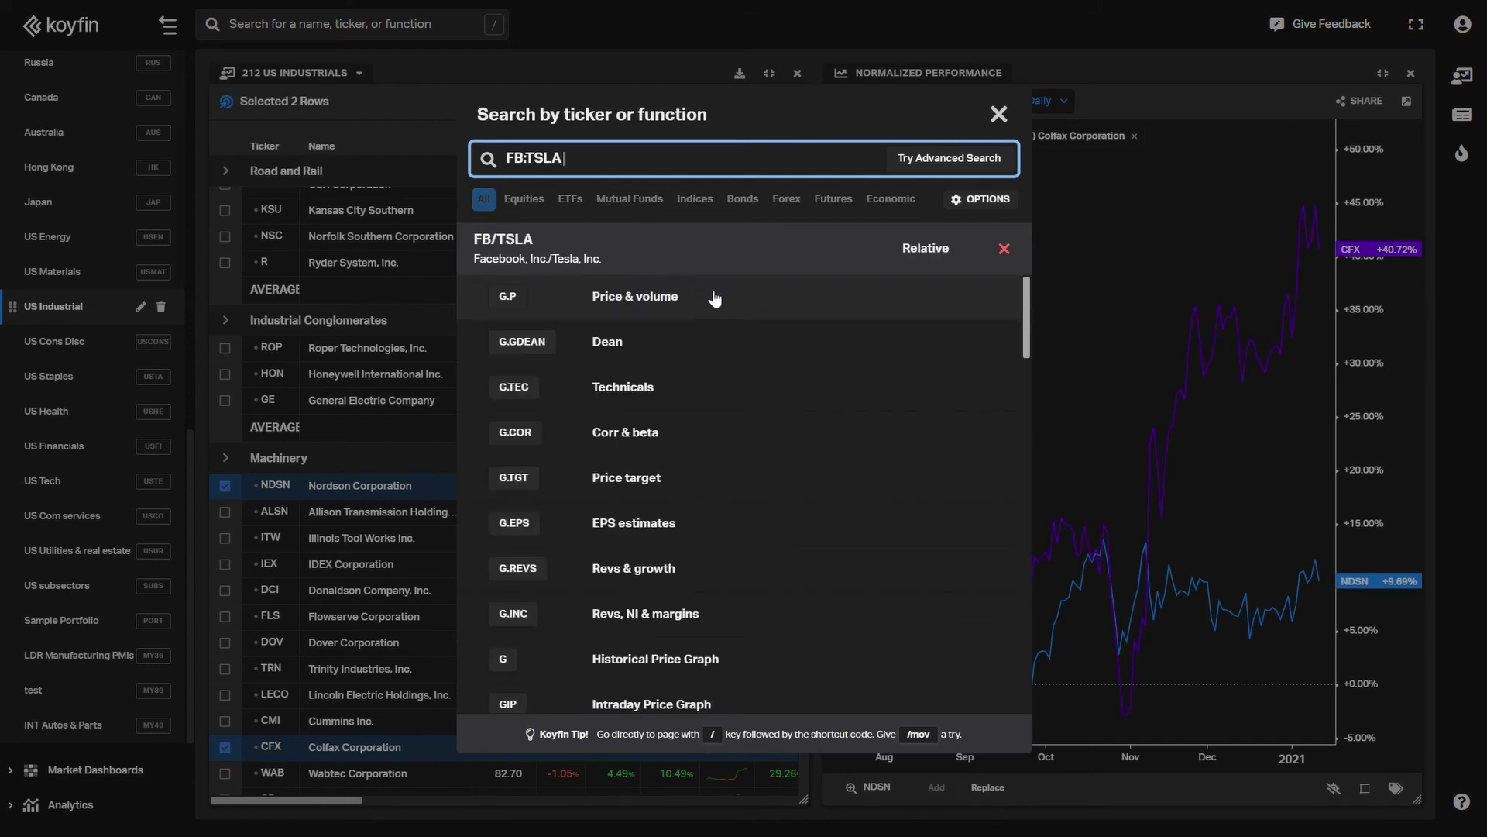
scroll(684, 535, "down", 1)
scroll(684, 543, "down", 1)
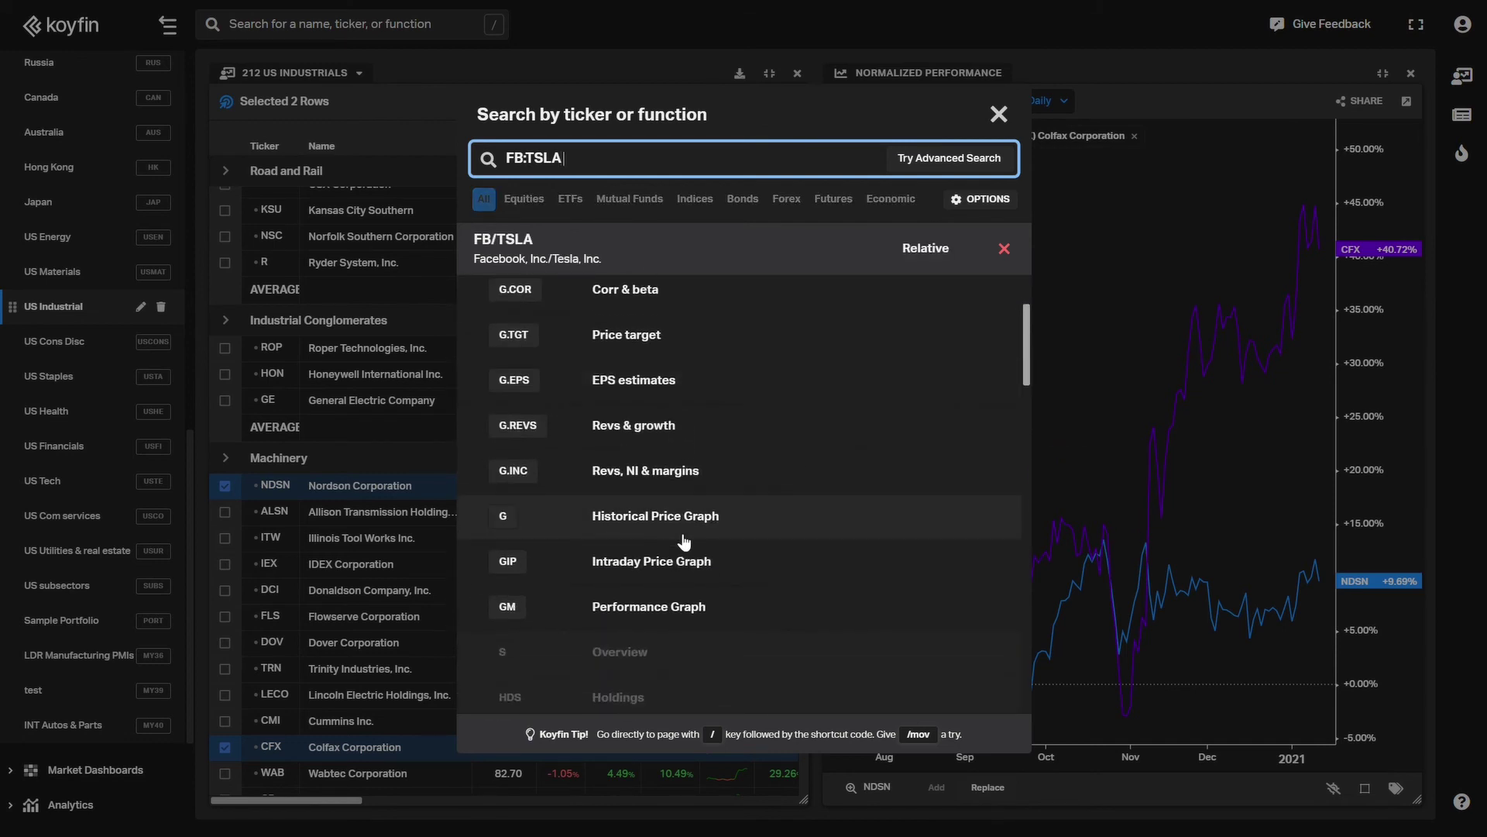
left_click(696, 620)
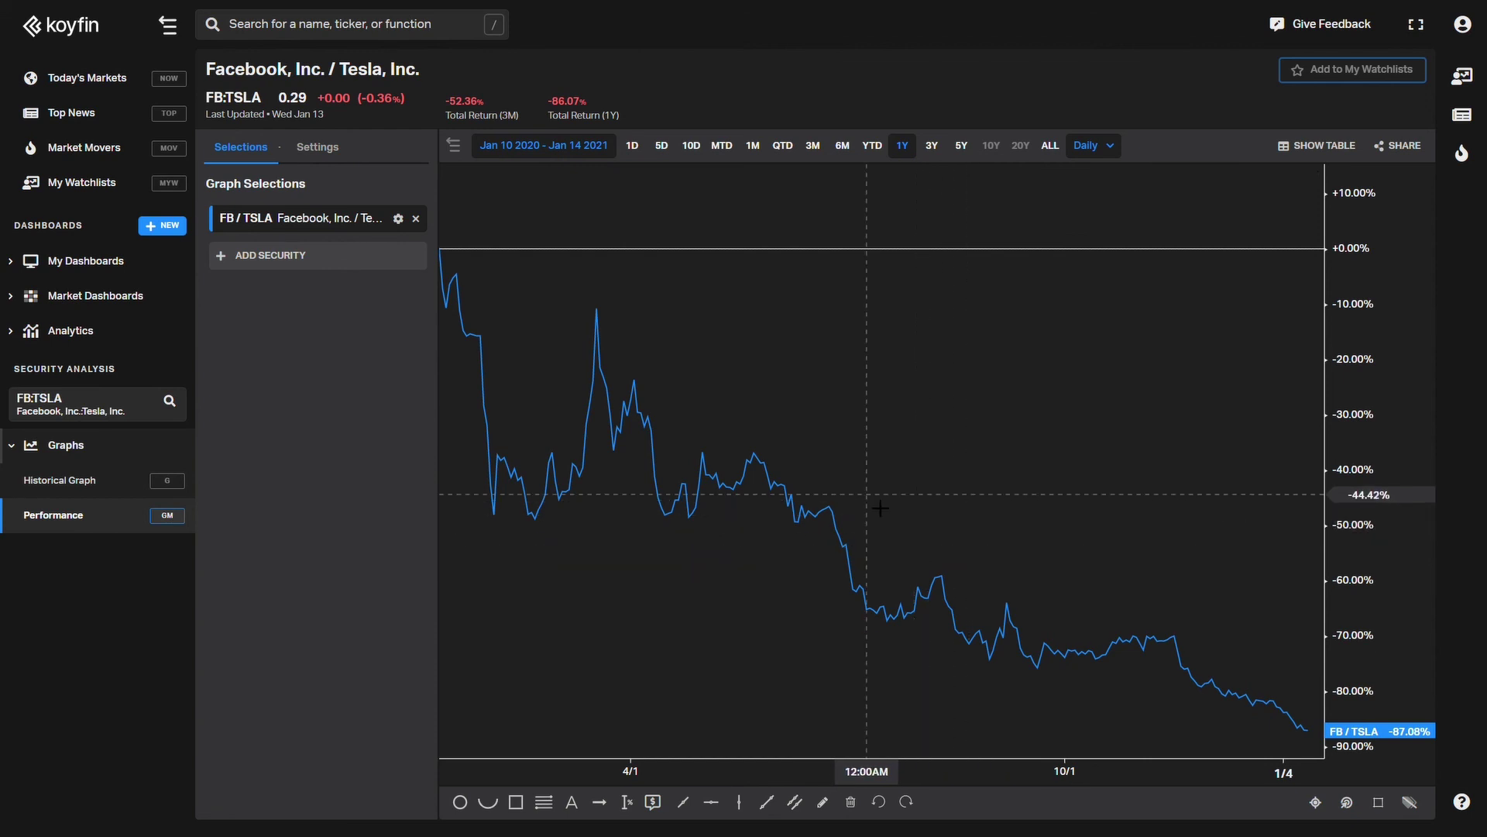
- Search TSLA:FB and load the Relative performance graph of Tesla versus Facebook
mouse_move(737, 487)
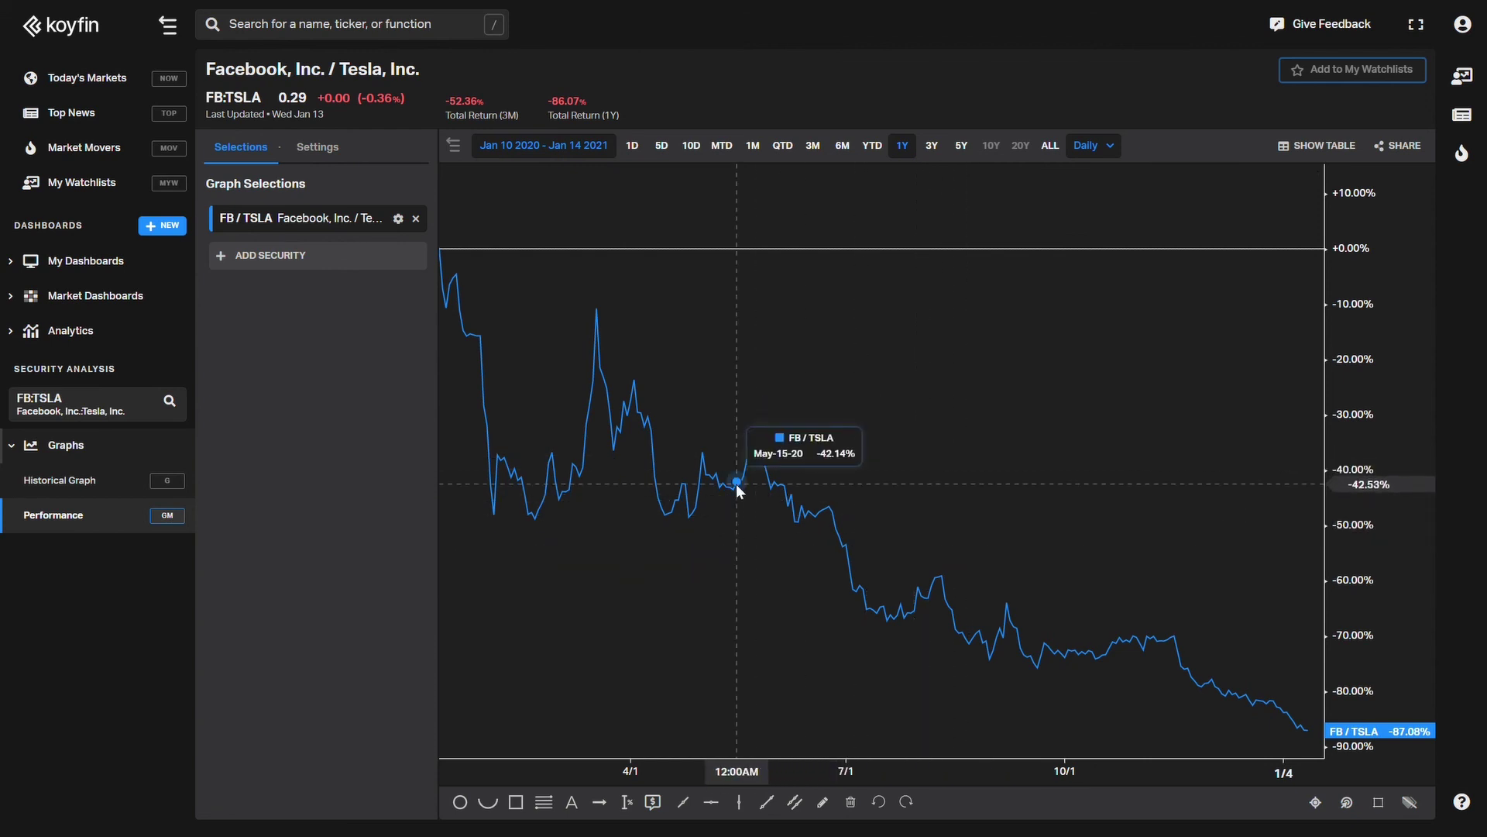
key("slash")
type("/")
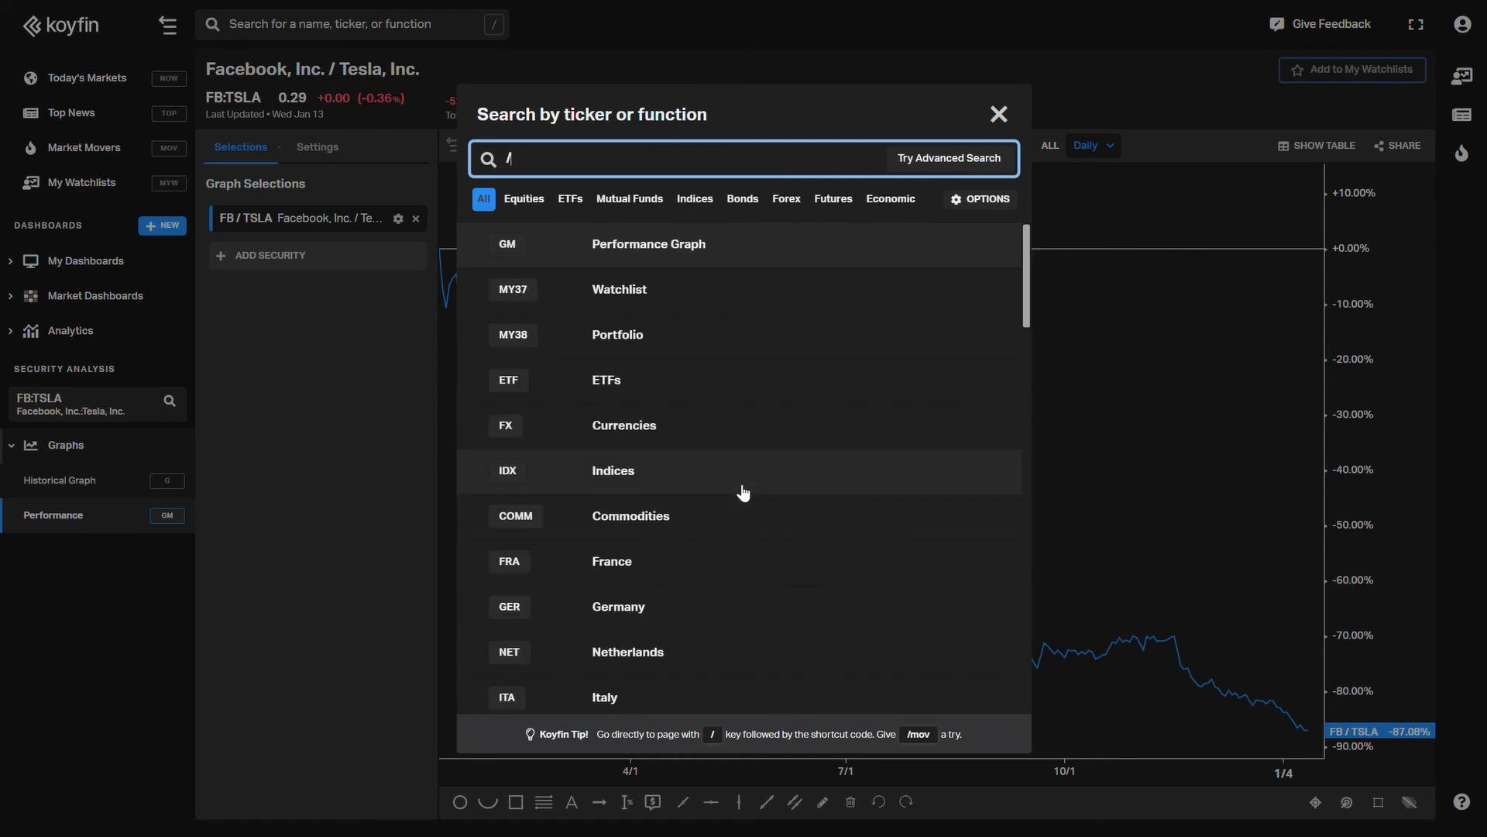
key("BackSpace")
type("TS")
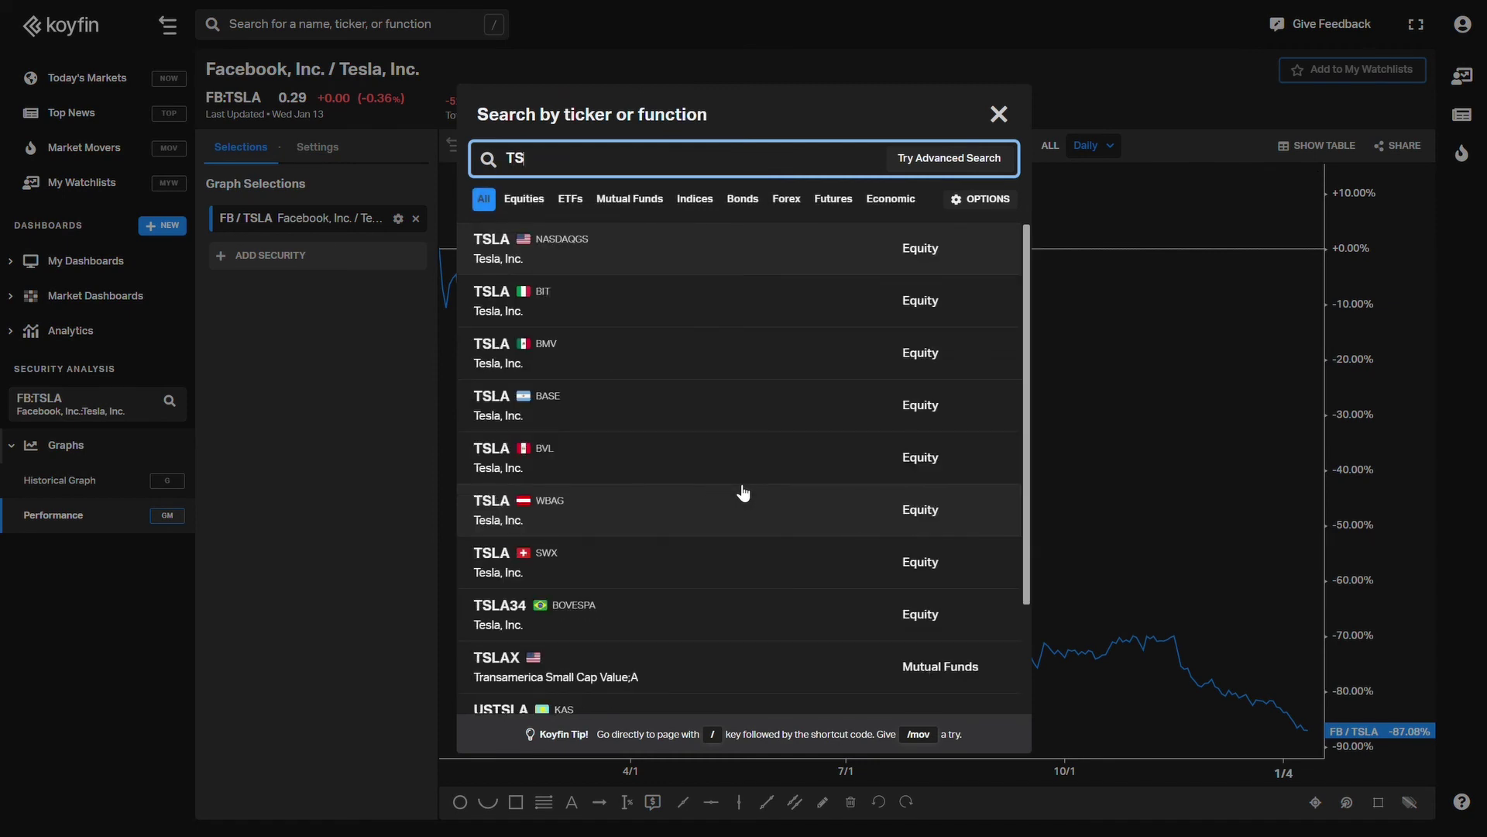
type("LA:")
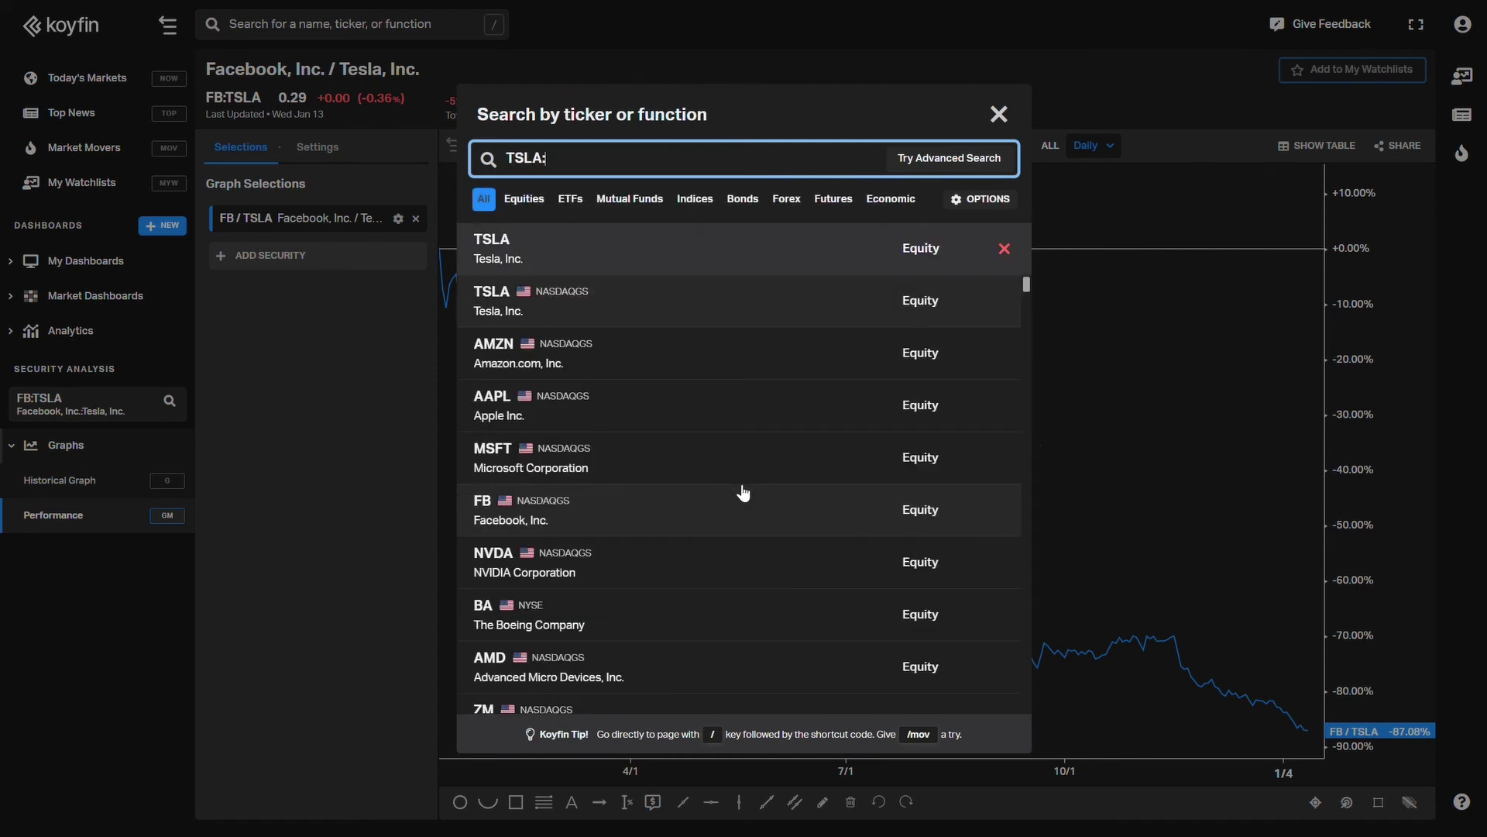
type("FB")
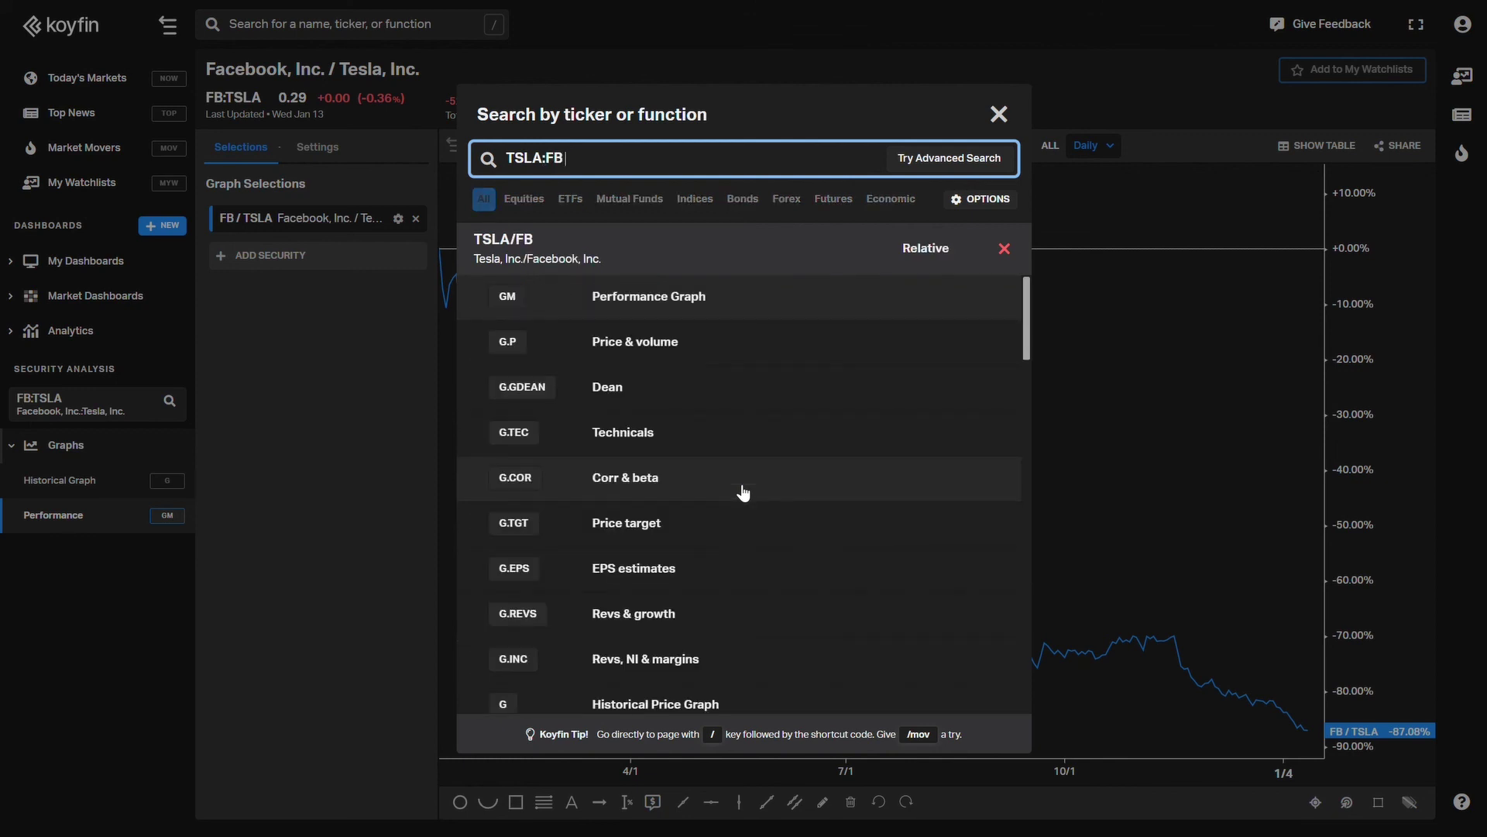
key("Return")
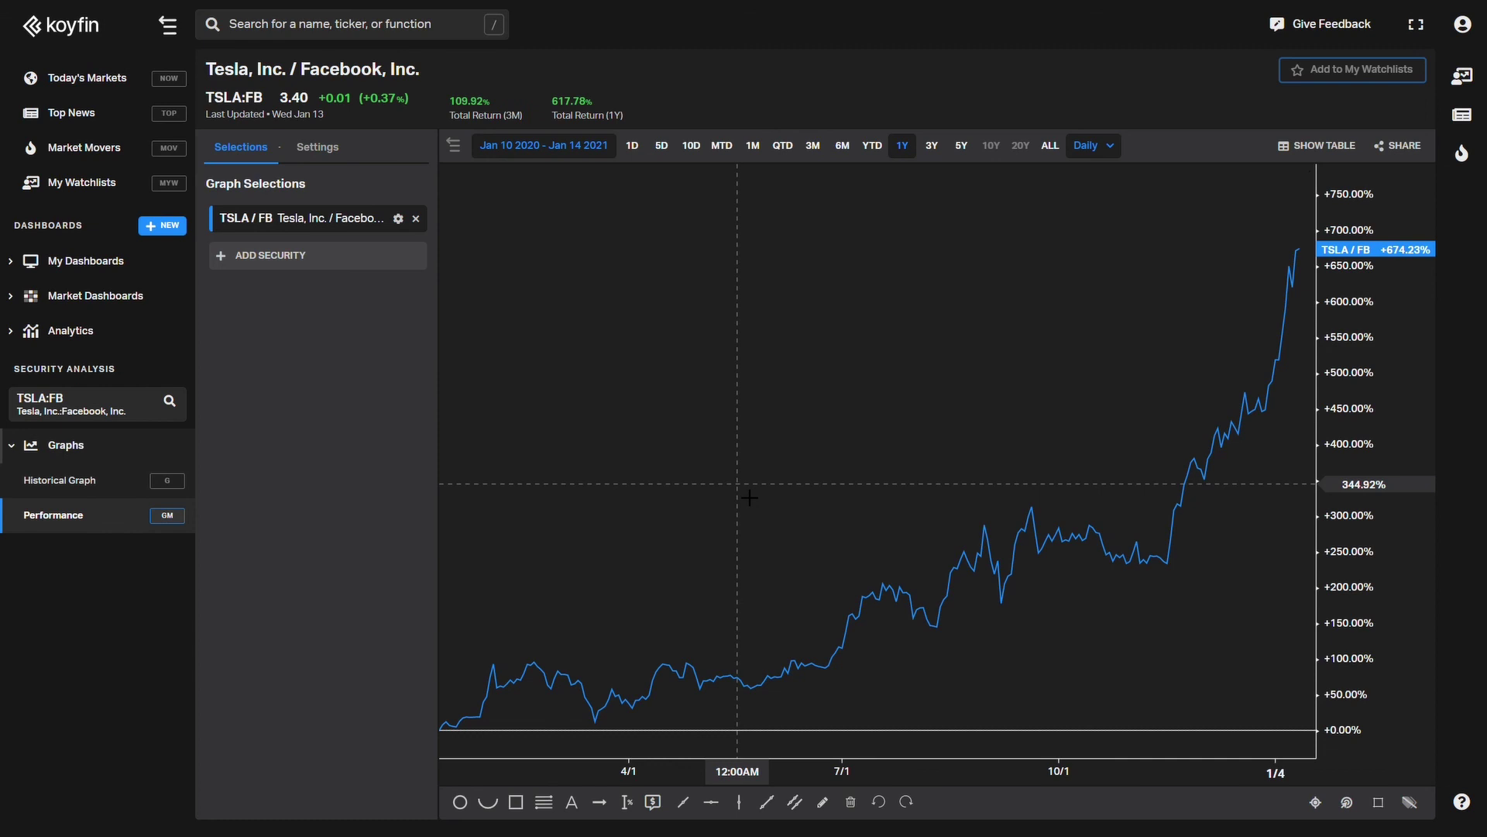